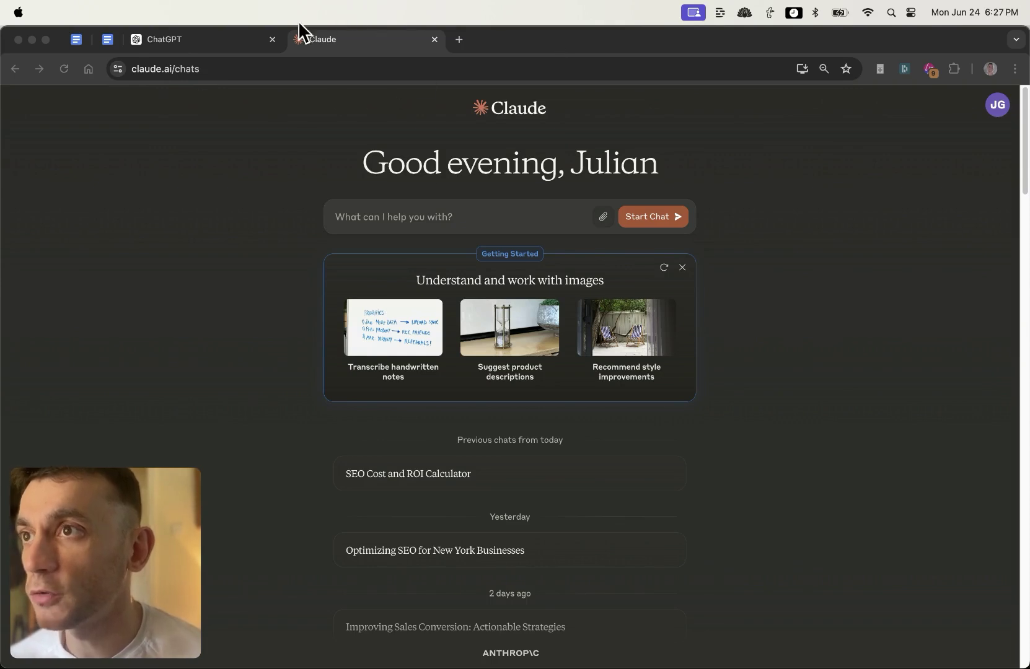
Step: Switch from Claude to the ChatGPT 4o tab and focus its empty message box
click(204, 42)
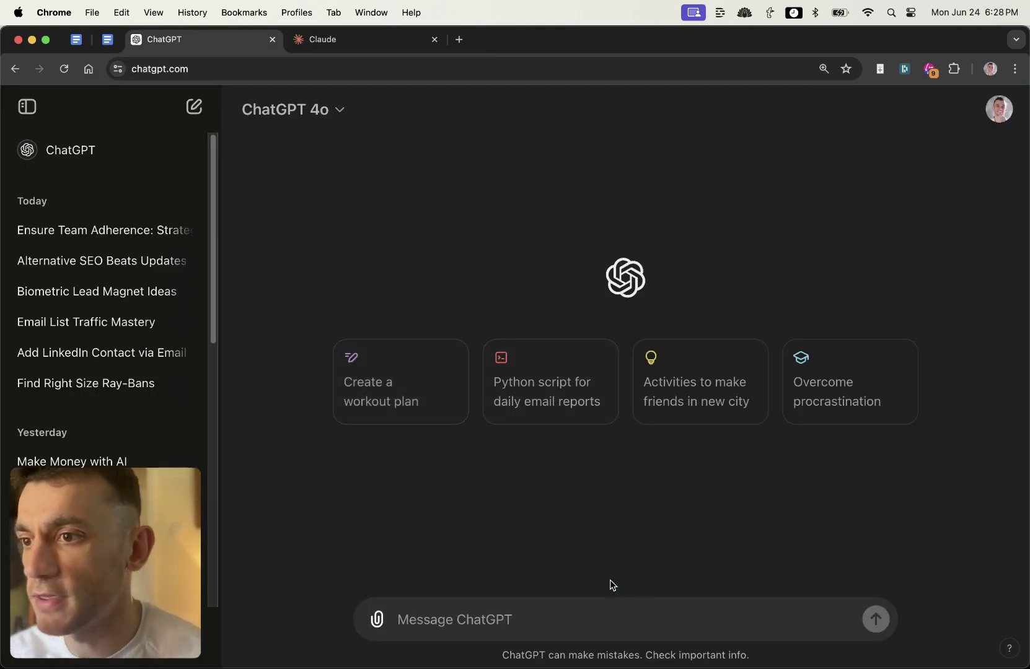
click(550, 618)
Step: Expand the article prompt, set its keyword to 'Best Protein Powder', and select the whole prompt
text(newa)
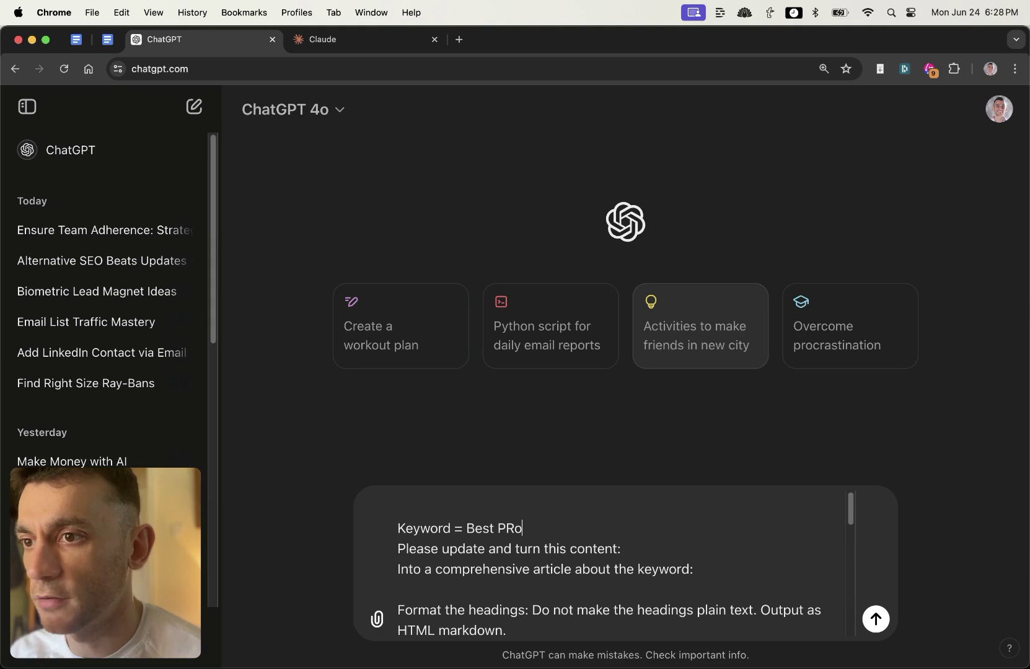
key(BackSpace)
key(BackSpace)
text(rotein Powder)
key(super+a)
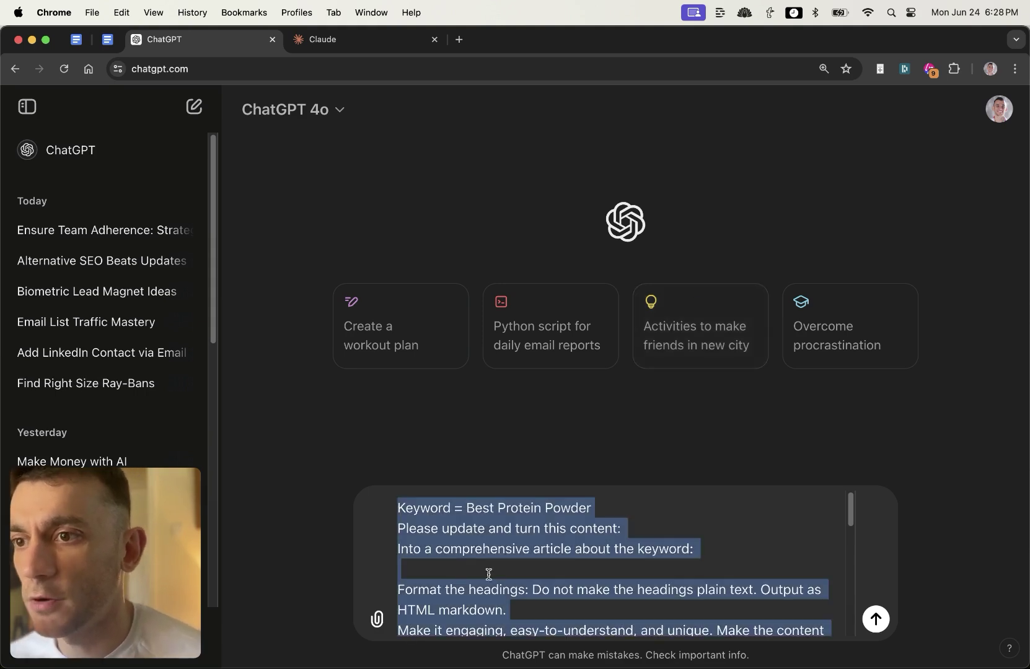
scroll(488, 574, down, 15)
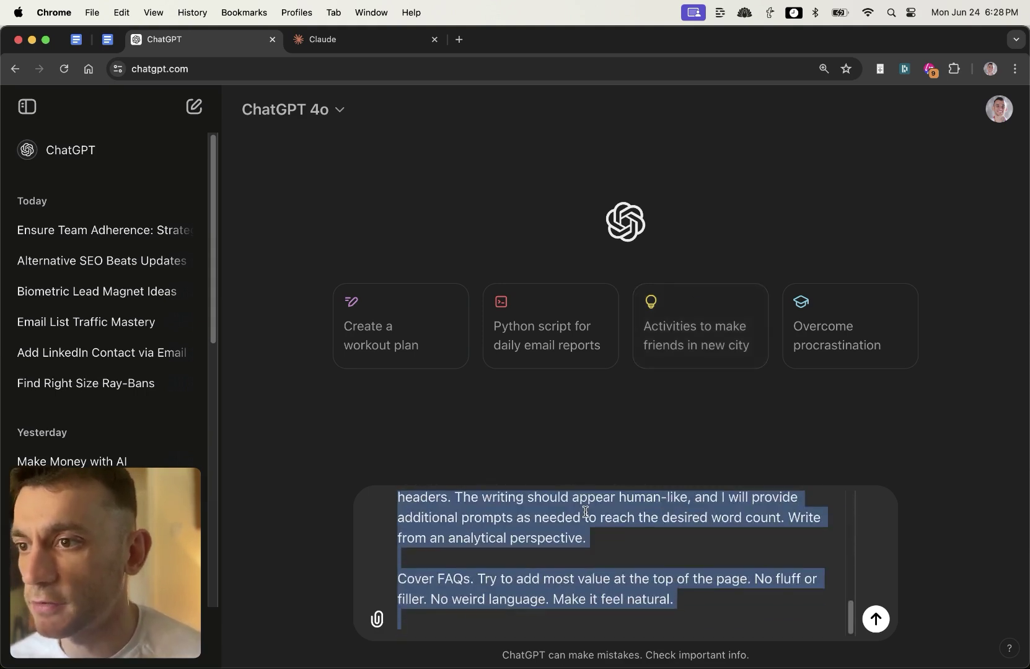
Step: Paste the prompt into Claude and send it, then send the same prompt in ChatGPT
key(ctrl+Tab)
click(505, 216)
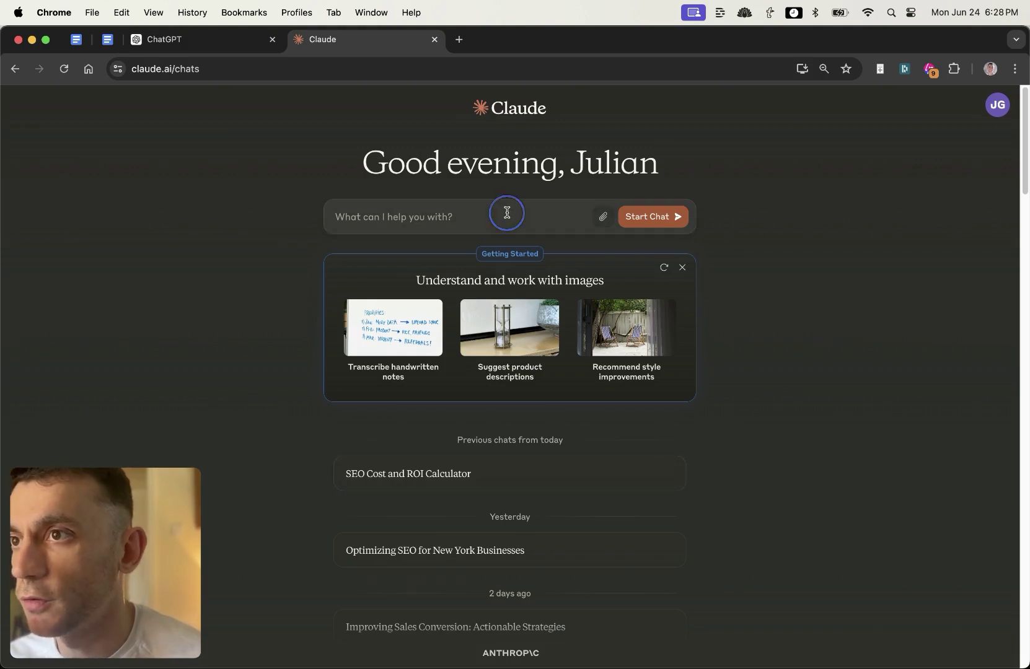
key(super+v)
click(671, 220)
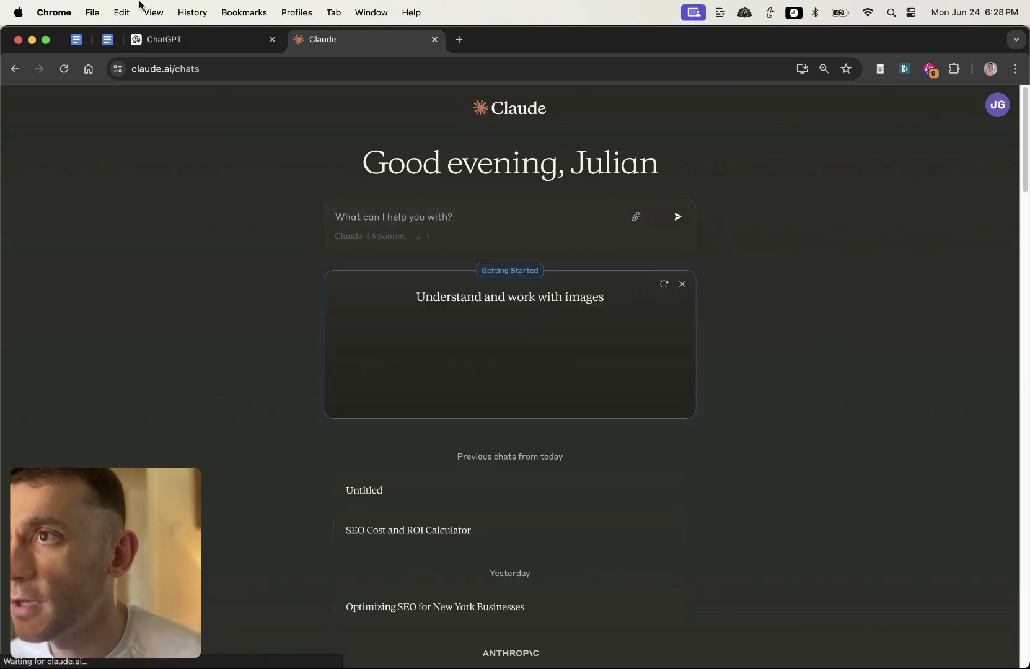
click(184, 40)
click(876, 619)
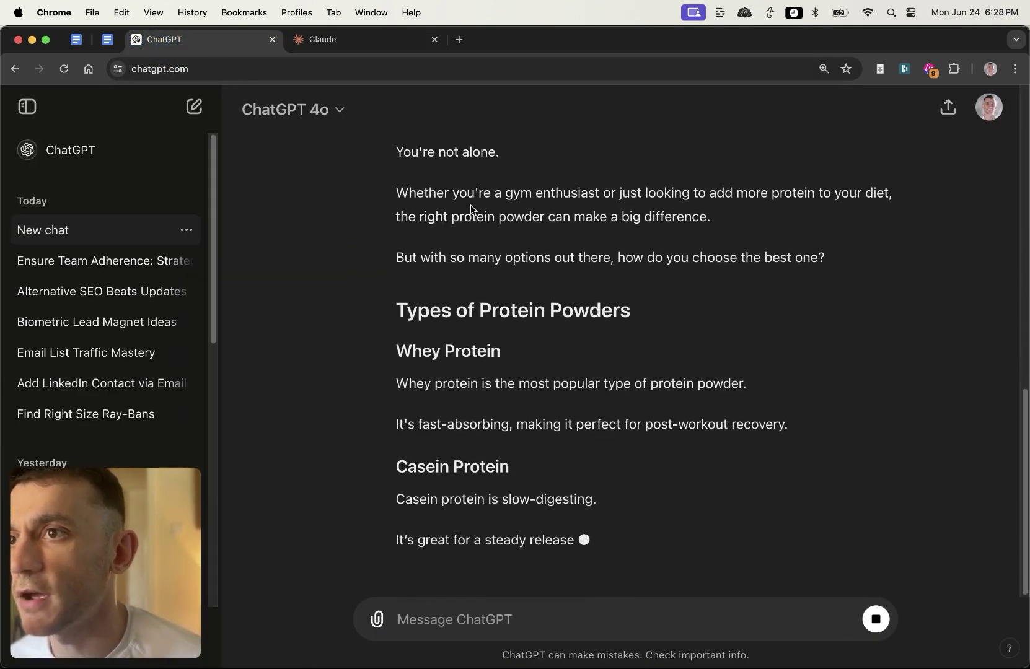
Step: Tile the ChatGPT and Claude windows side by side and widen ChatGPT's window
scroll(509, 390, up, 8)
scroll(667, 490, down, 5)
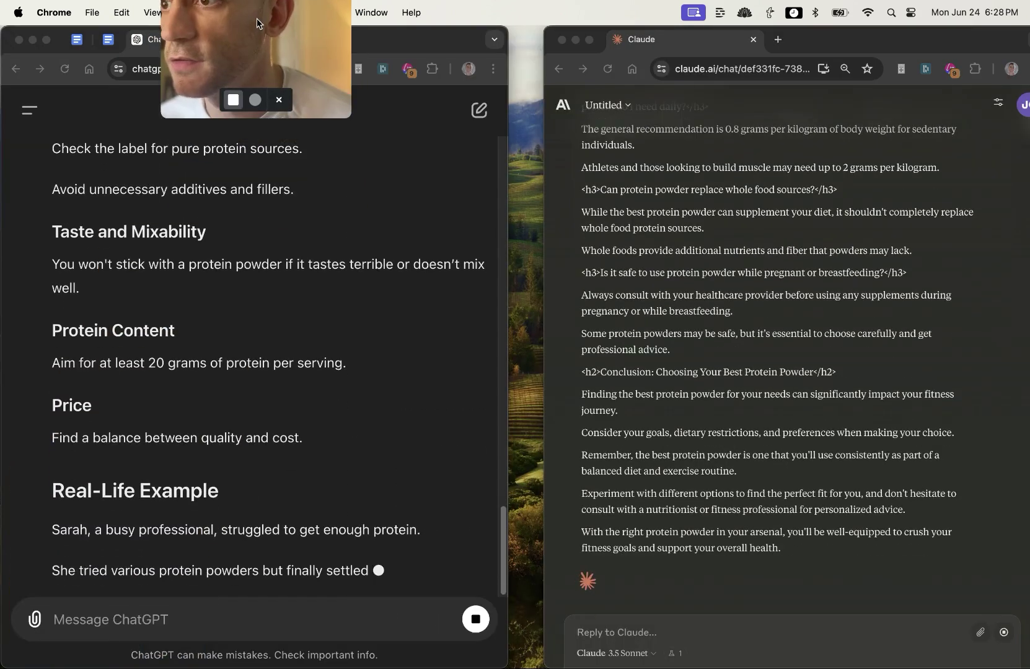
drag(101, 563, 252, 38)
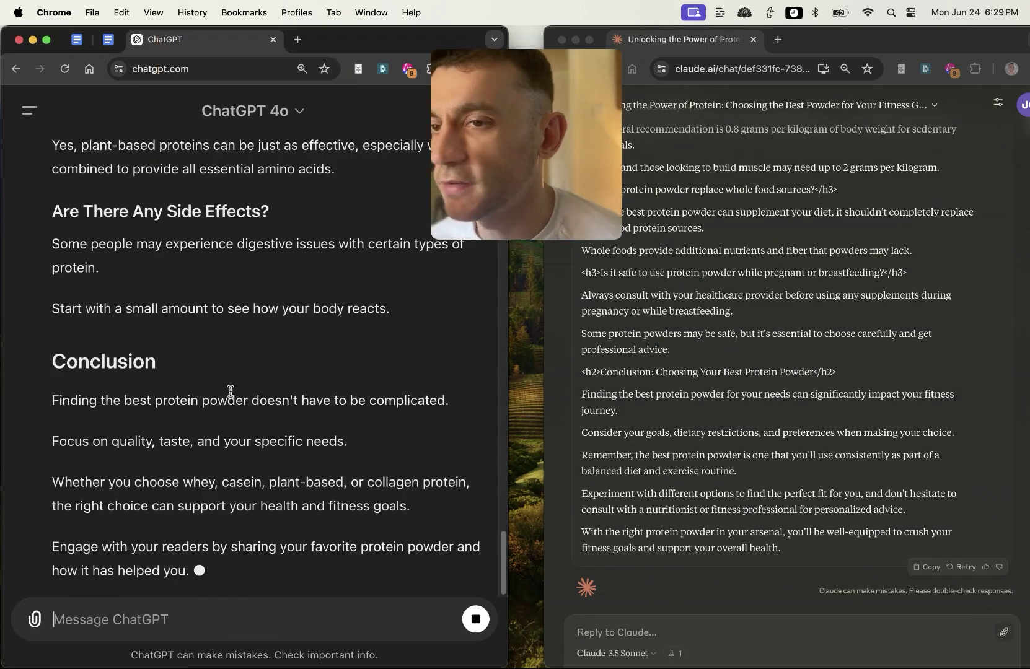
scroll(304, 517, up, 5)
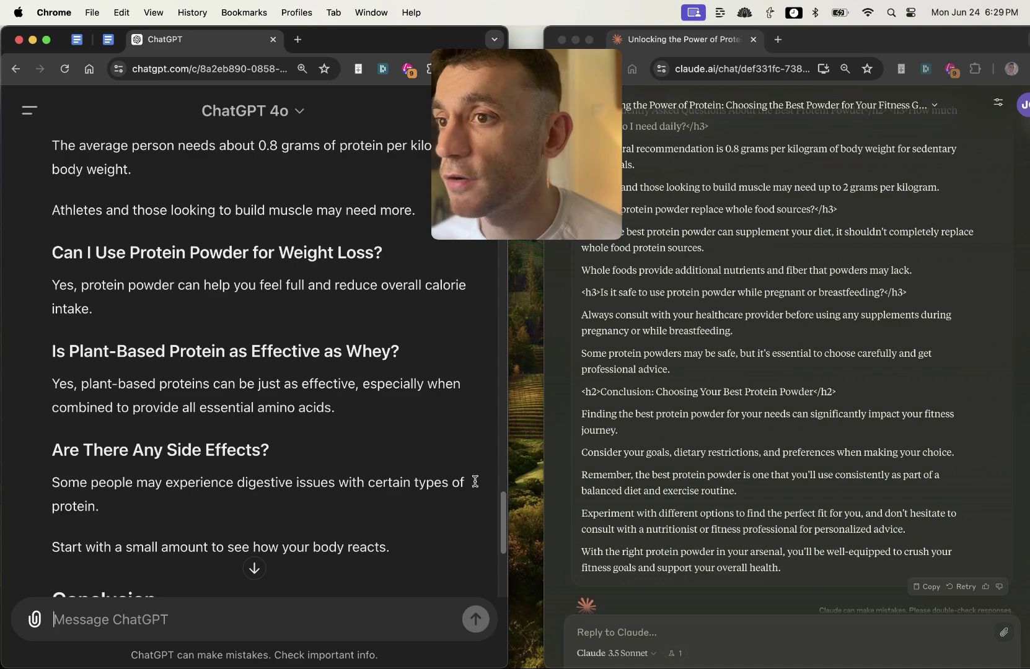
drag(505, 474, 541, 474)
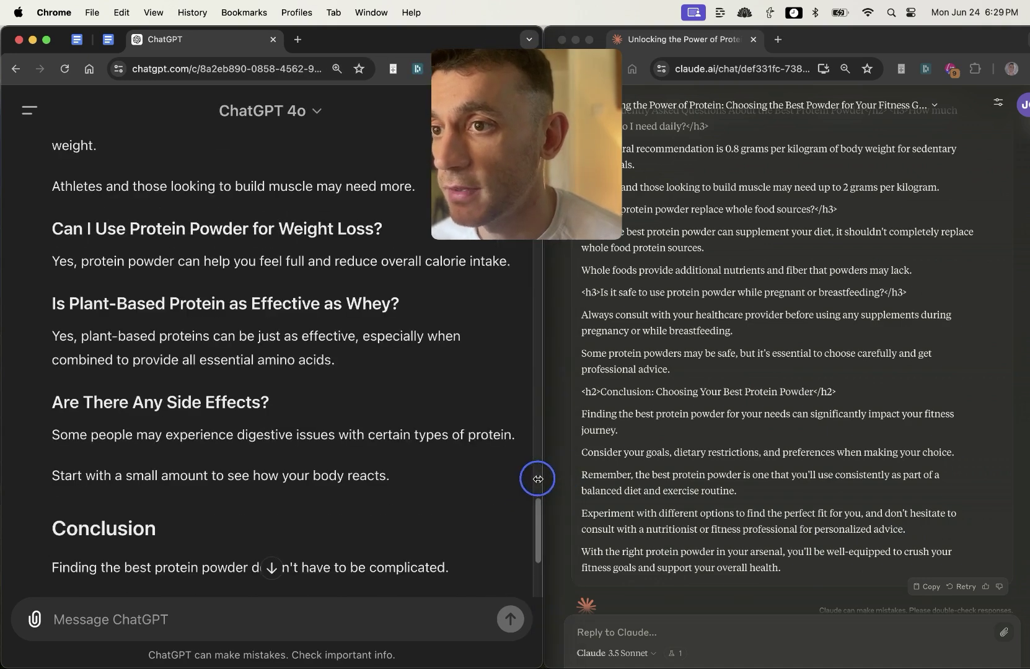
scroll(147, 366, up, 2)
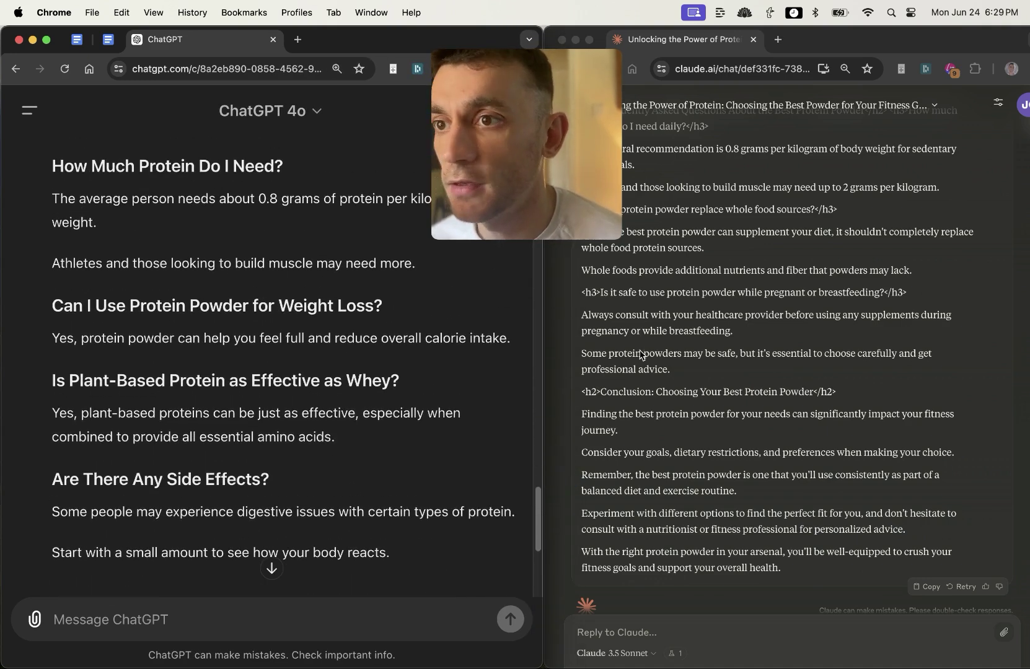
Step: Scroll through both finished replies, checking Claude's Conclusion heading along the way
click(625, 385)
drag(559, 394, 815, 390)
scroll(816, 390, up, 2)
scroll(318, 181, up, 10)
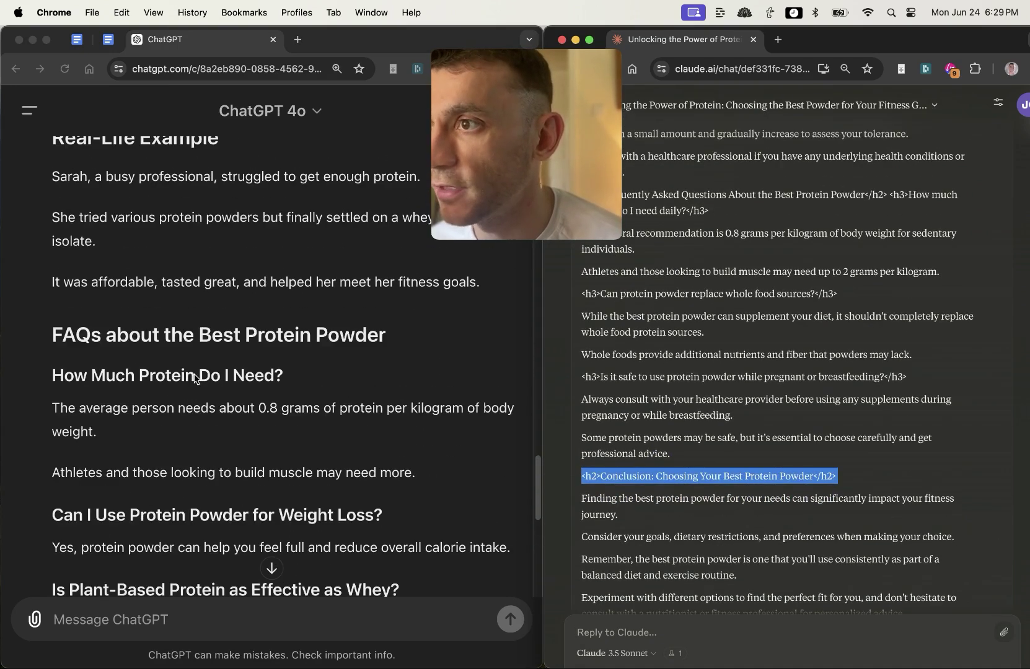
mouse_move(527, 143)
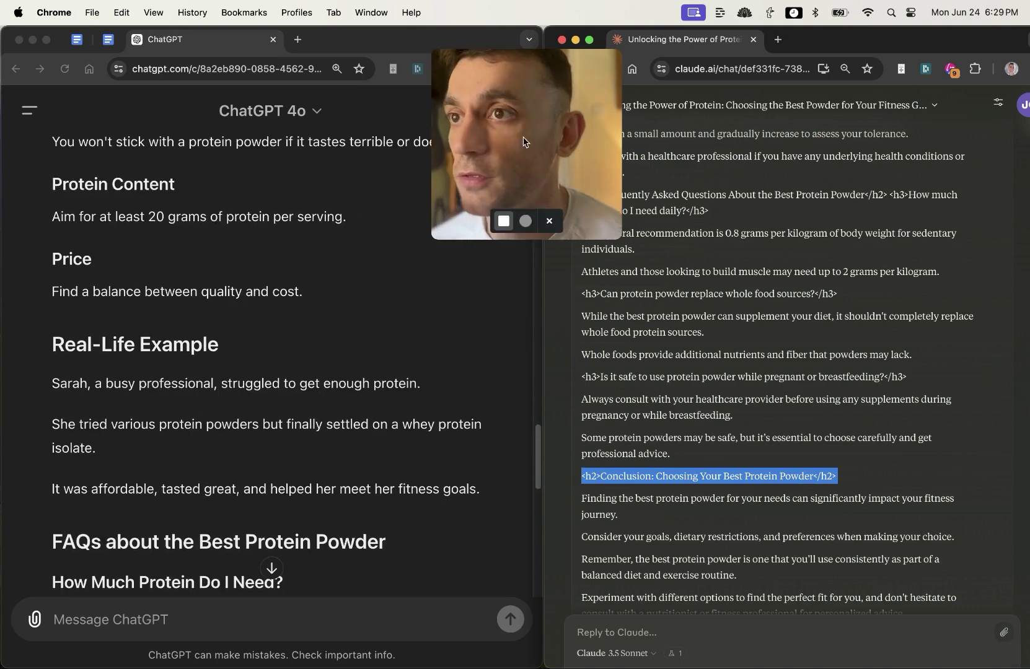
click(434, 223)
scroll(434, 224, up, 8)
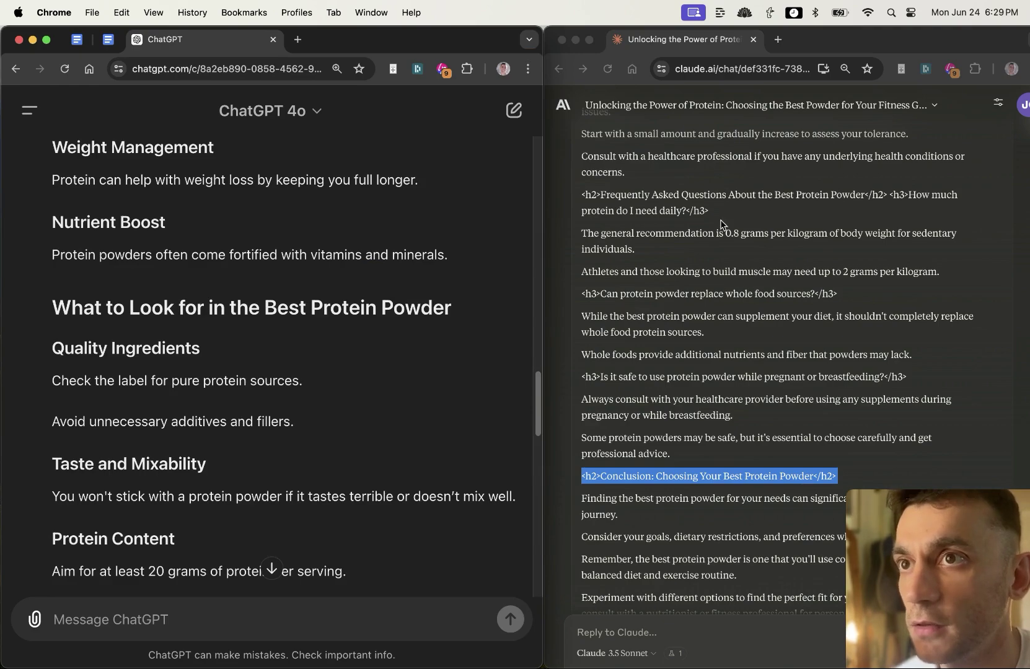
scroll(747, 288, up, 15)
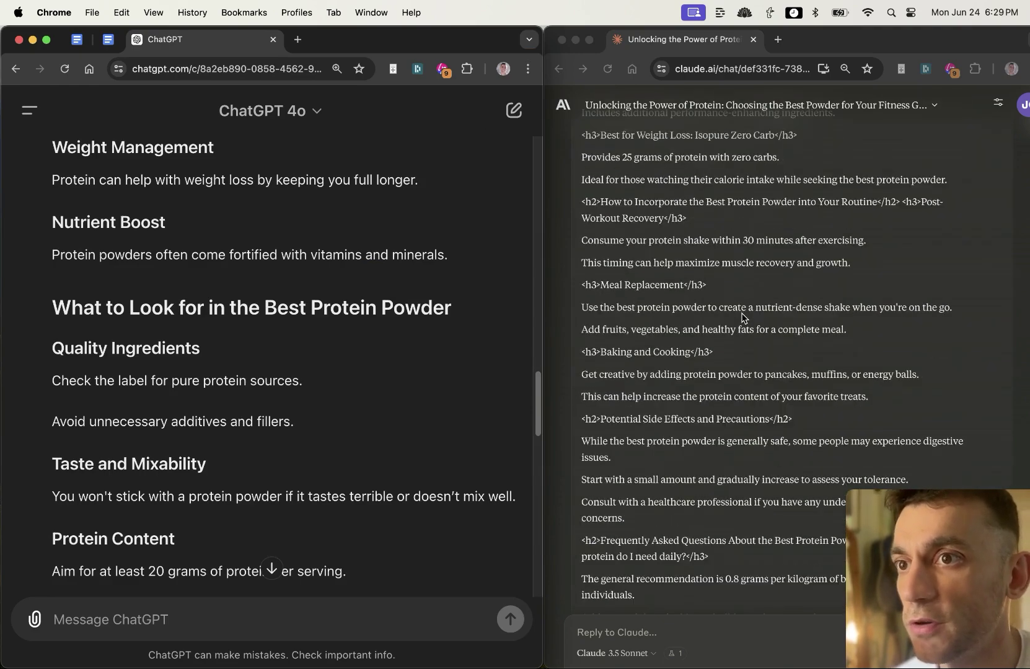
scroll(699, 381, up, 3)
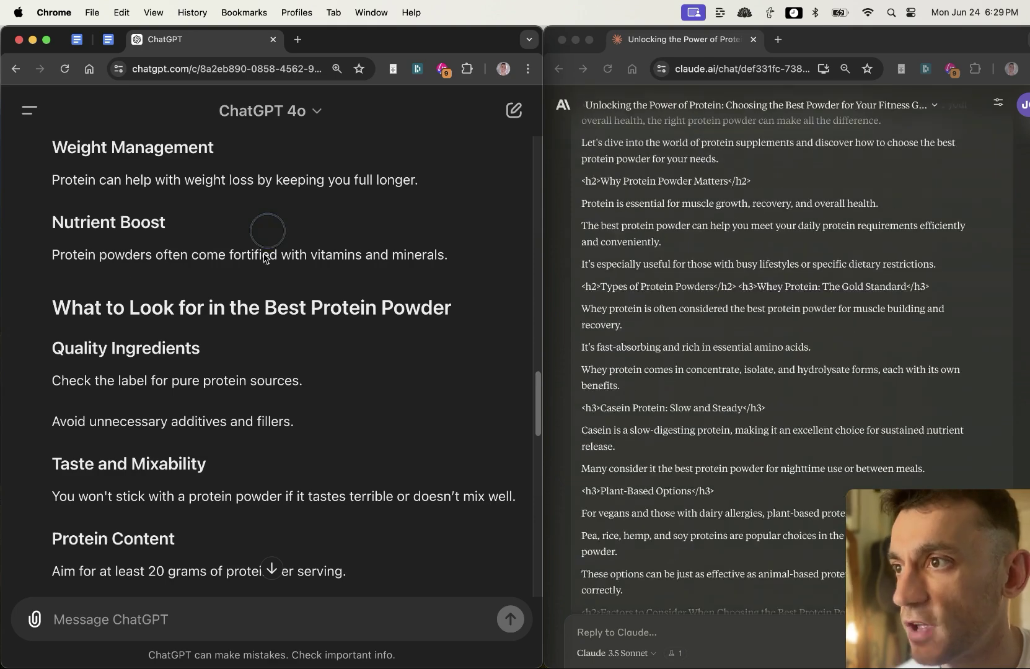
scroll(266, 259, up, 15)
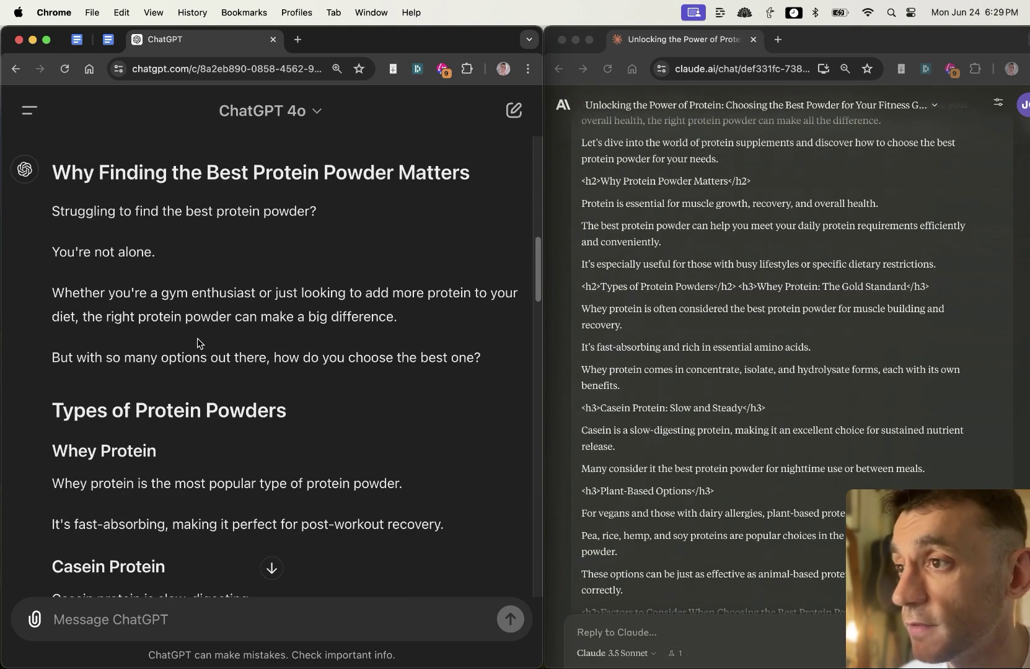
scroll(744, 260, up, 7)
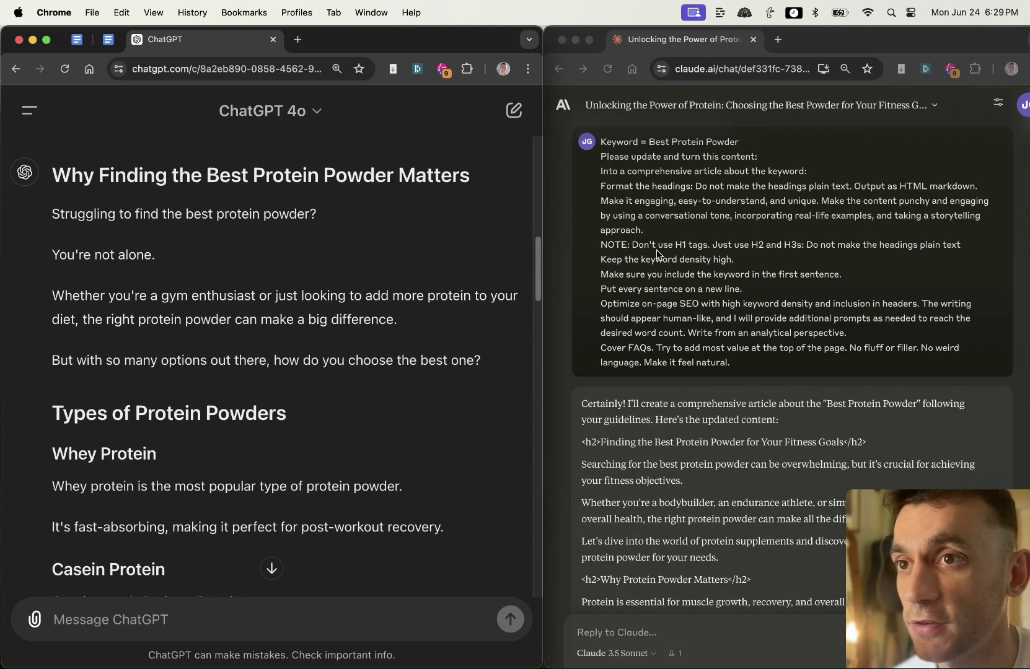
scroll(669, 294, down, 5)
Step: Select Claude's article from its first heading down to the end
click(668, 314)
drag(570, 236, 901, 254)
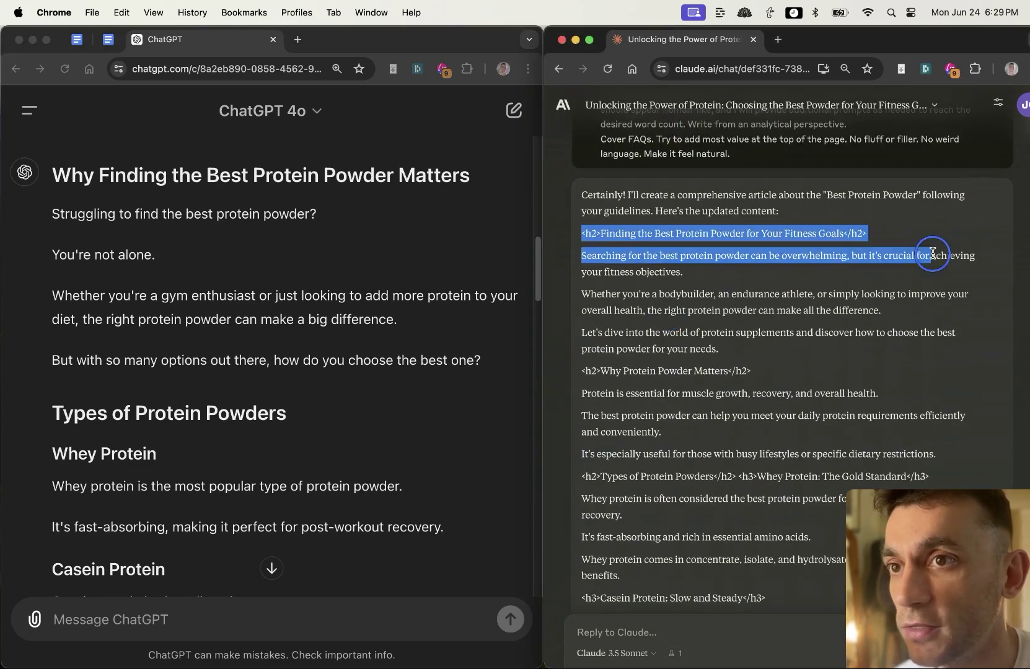
click(851, 247)
click(113, 212)
click(600, 233)
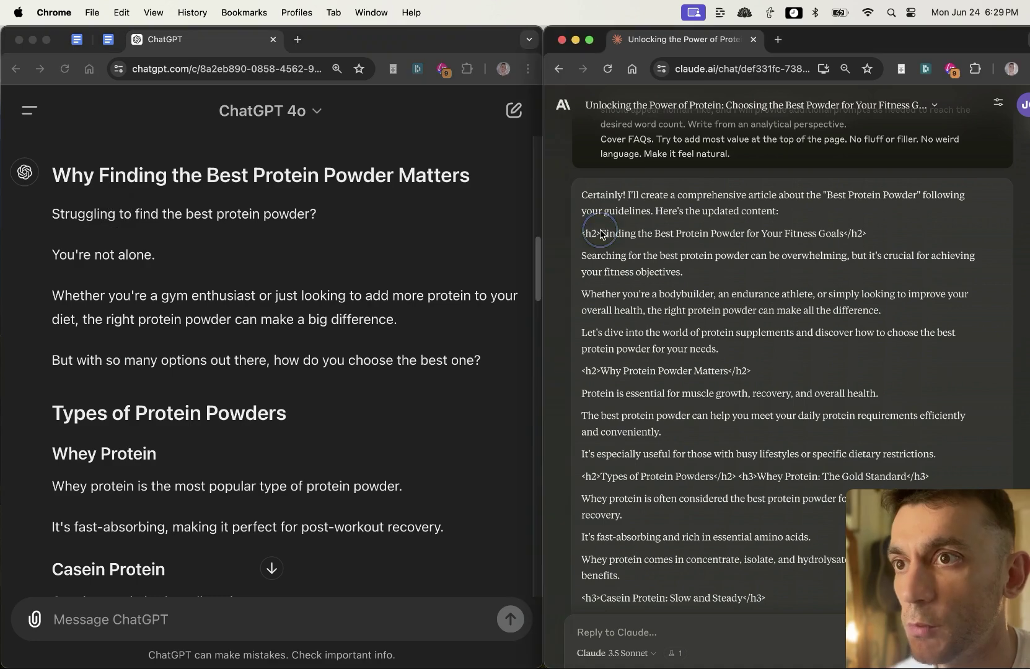
drag(580, 236, 664, 291)
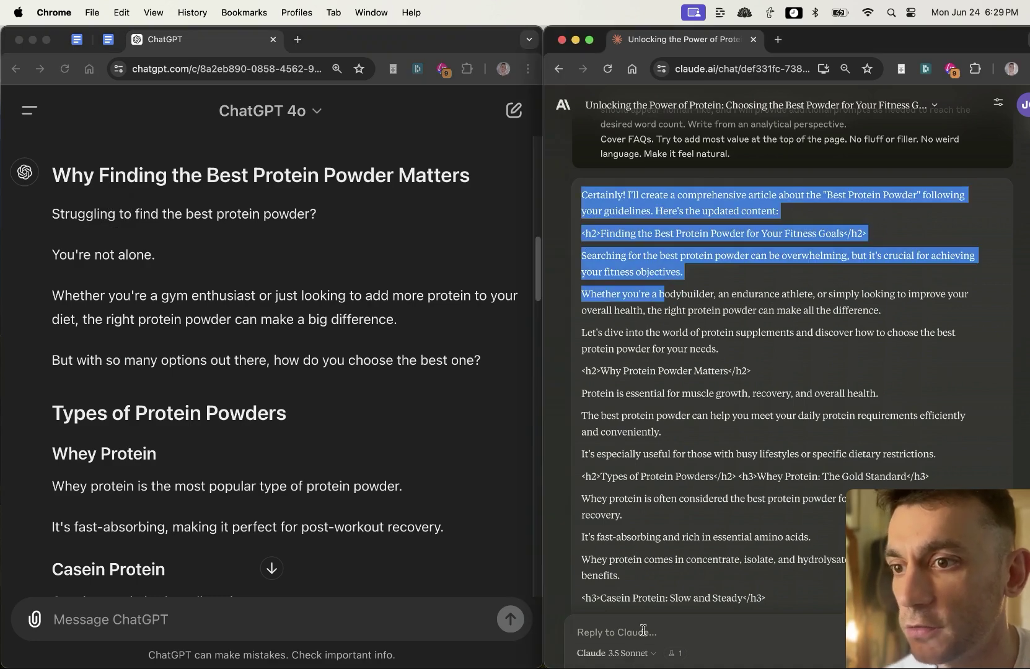
scroll(694, 453, down, 15)
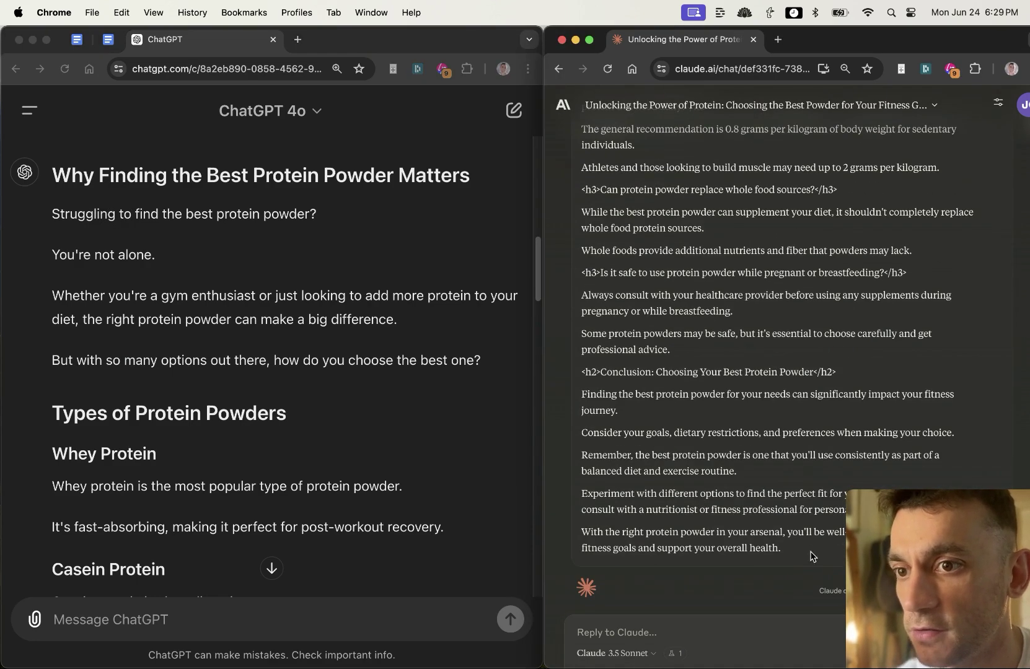
shift+click(812, 555)
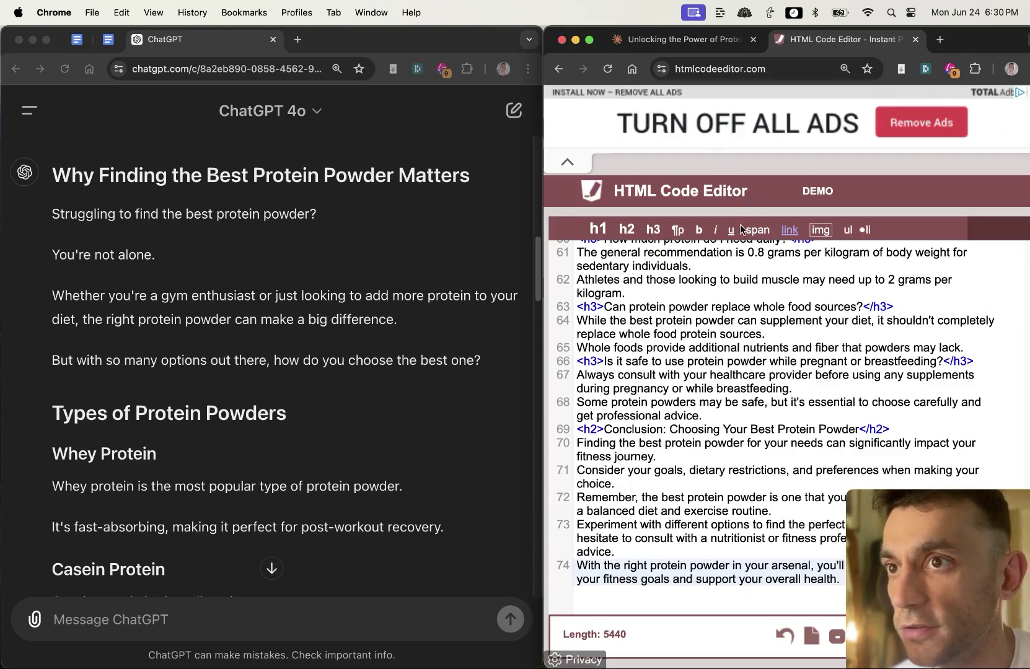
Step: Scroll the rendered HTML preview and select ChatGPT's opening intro lines for comparison
scroll(656, 397, down, 5)
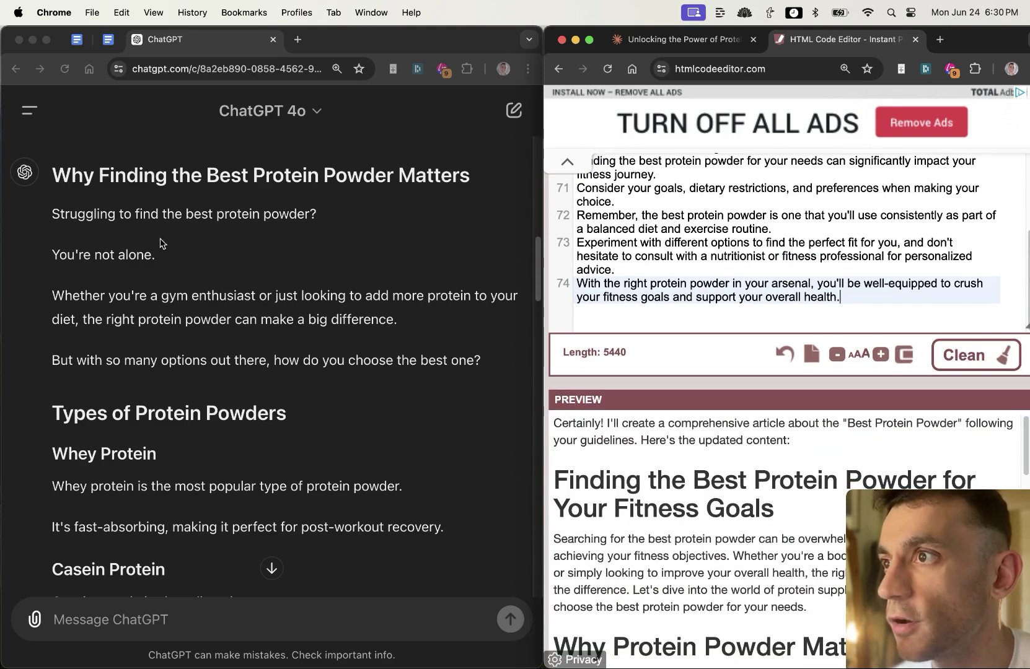
scroll(768, 406, down, 8)
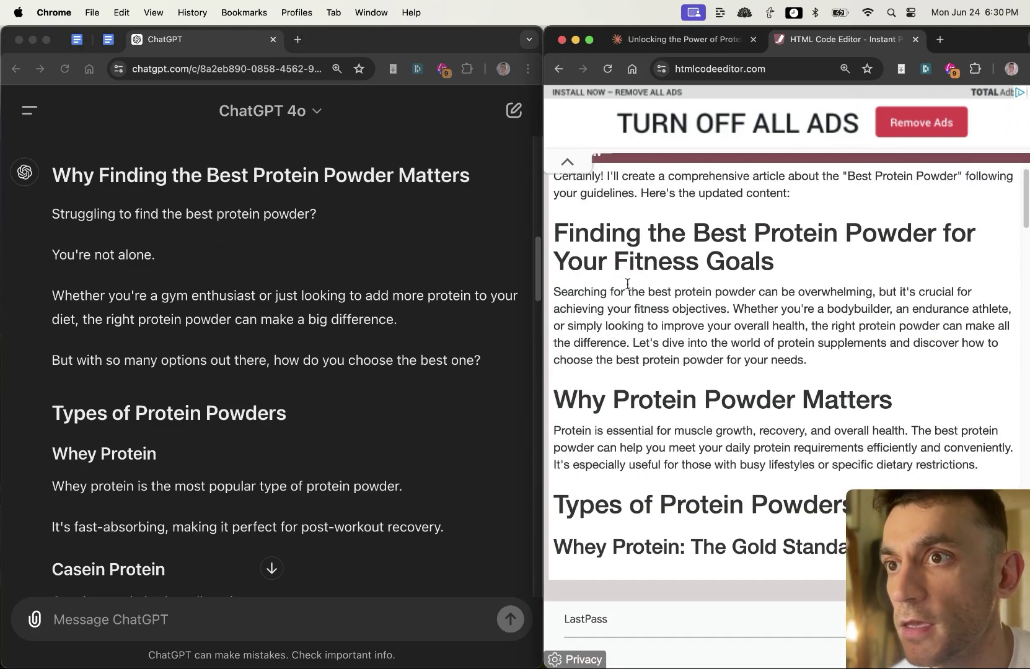
scroll(627, 284, up, 2)
scroll(632, 297, down, 4)
scroll(640, 323, up, 2)
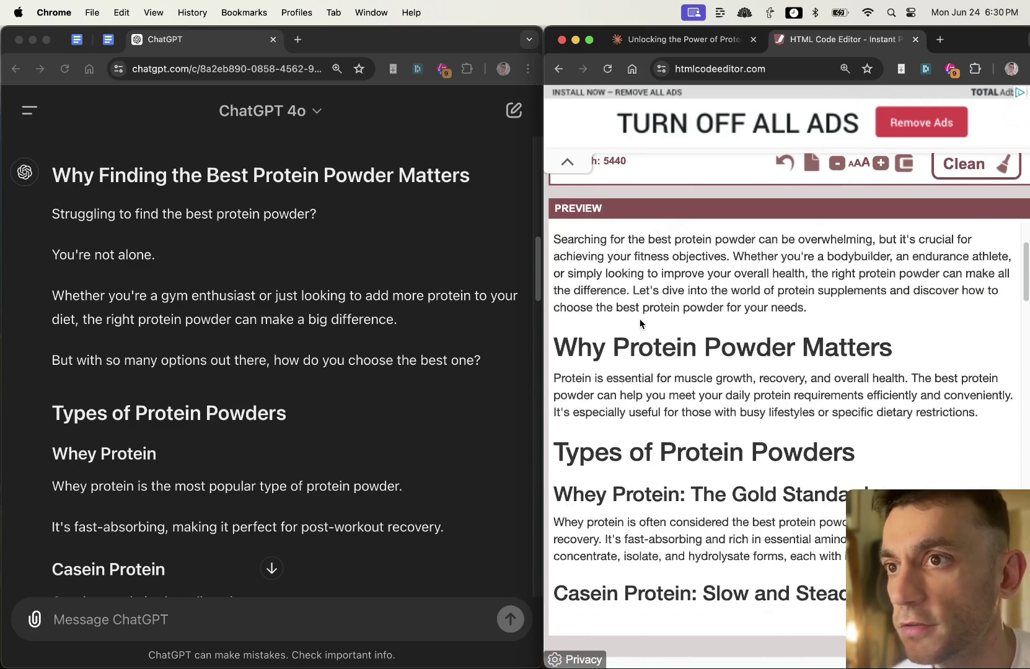
scroll(640, 323, up, 2)
click(197, 186)
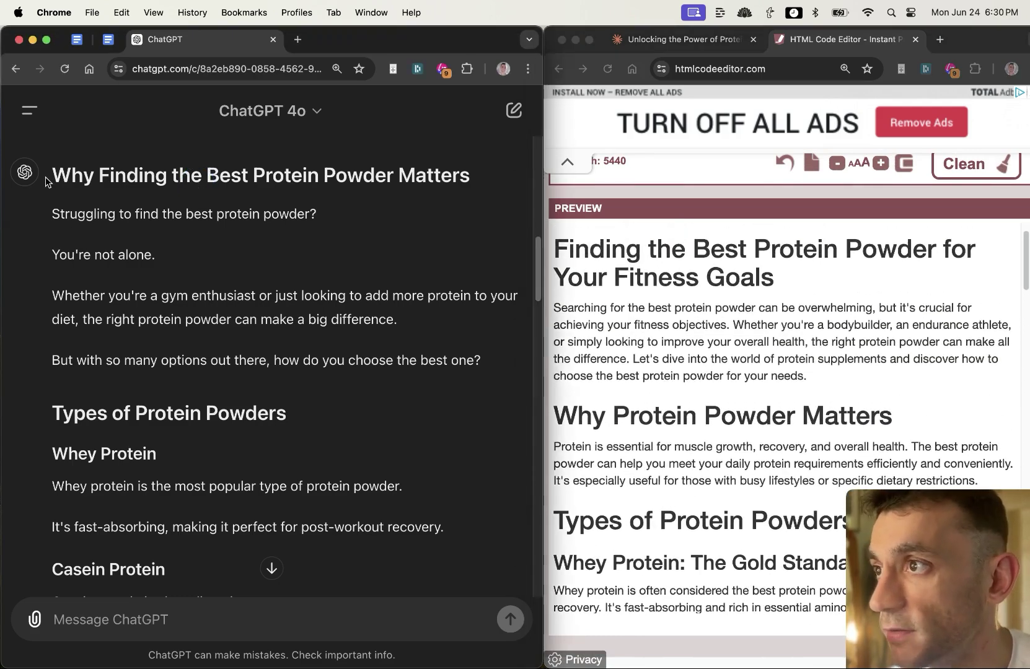
drag(46, 181, 89, 261)
click(487, 356)
click(89, 261)
drag(48, 214, 454, 364)
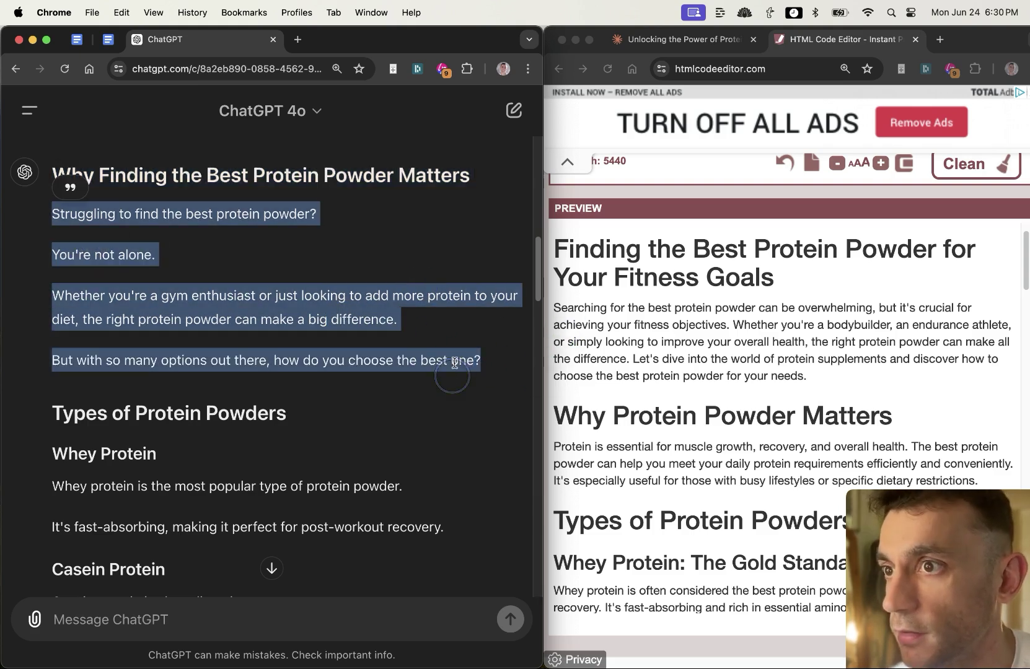
click(271, 246)
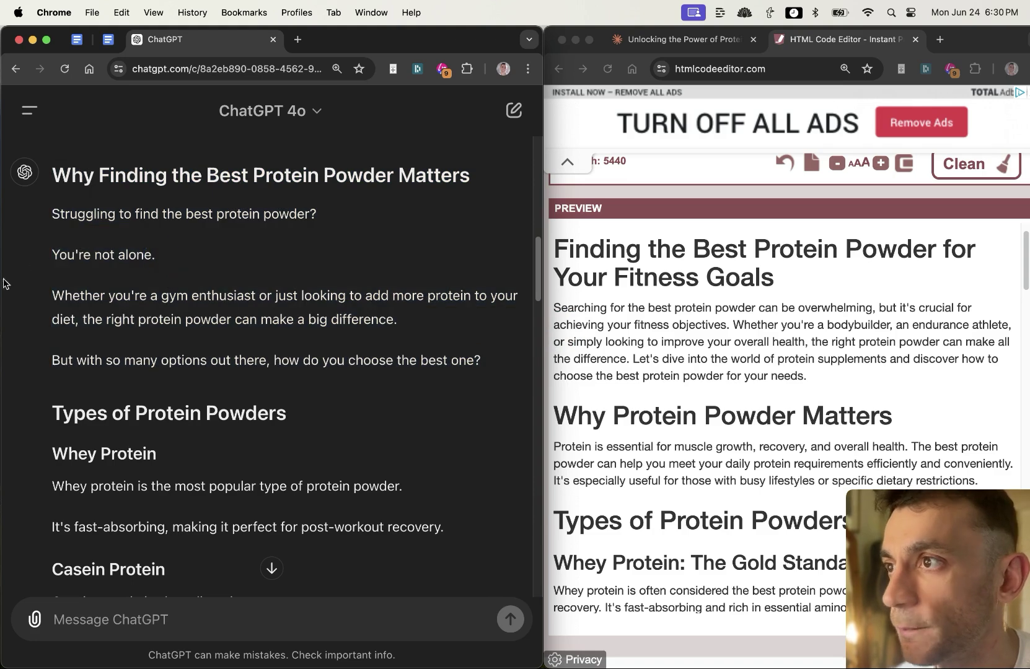
drag(50, 209, 400, 273)
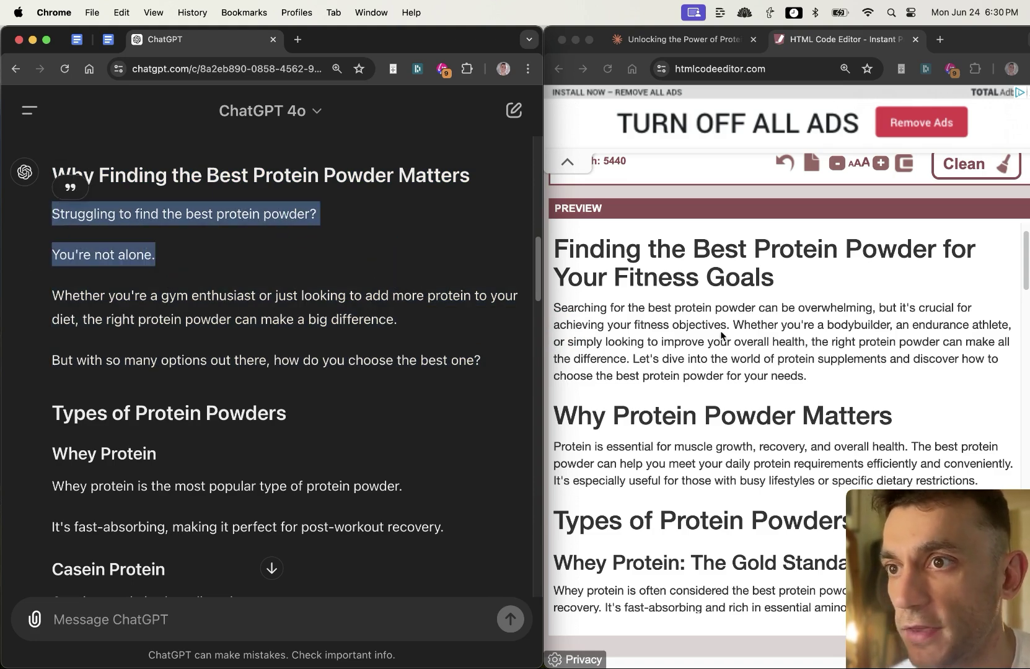
Step: Compare ChatGPT's intro paragraphs with the preview, highlighting its 'Why Finding' heading
click(737, 347)
scroll(788, 364, down, 3)
click(106, 241)
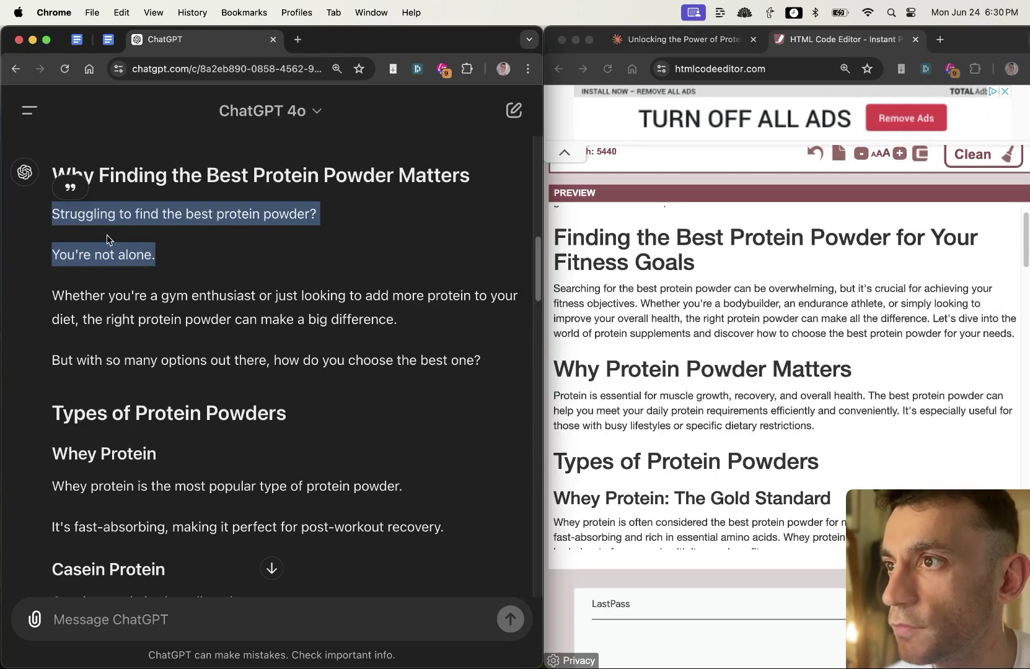
click(43, 211)
drag(45, 213, 346, 324)
click(391, 369)
drag(499, 368, 46, 223)
drag(81, 360, 49, 368)
scroll(258, 389, down, 1)
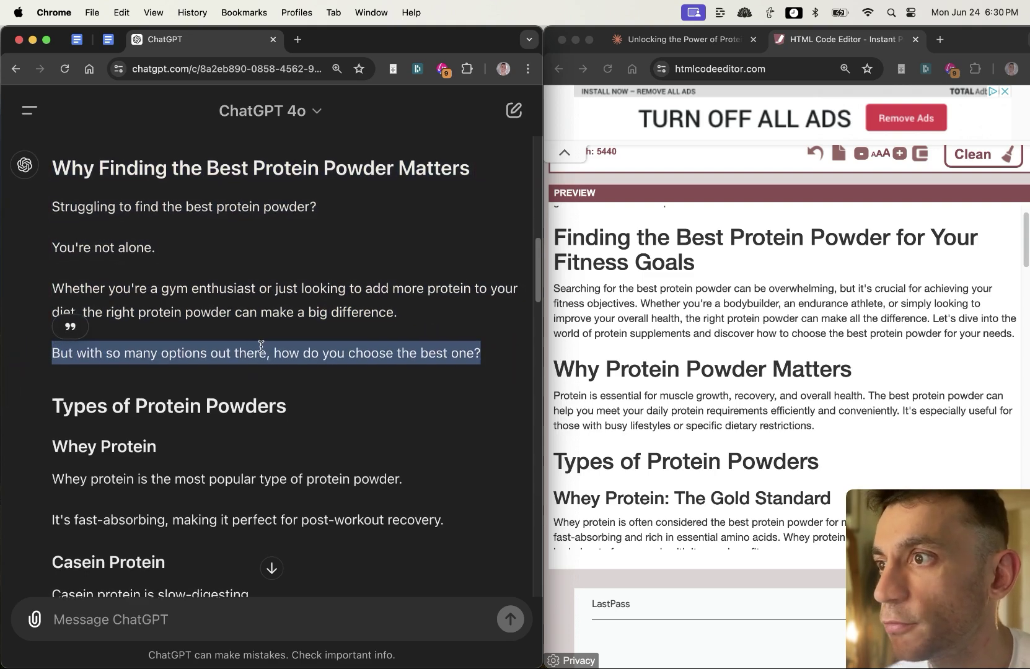
click(74, 204)
drag(32, 213, 44, 162)
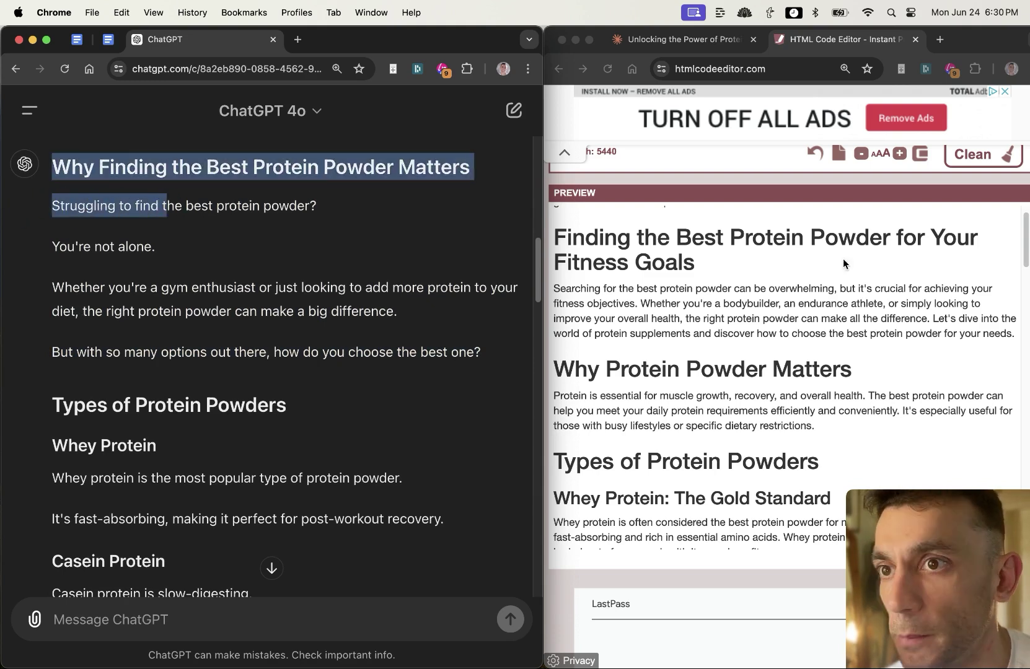
Step: Match the preview's opening sentence against ChatGPT's heading and first two intro lines
click(607, 243)
click(127, 236)
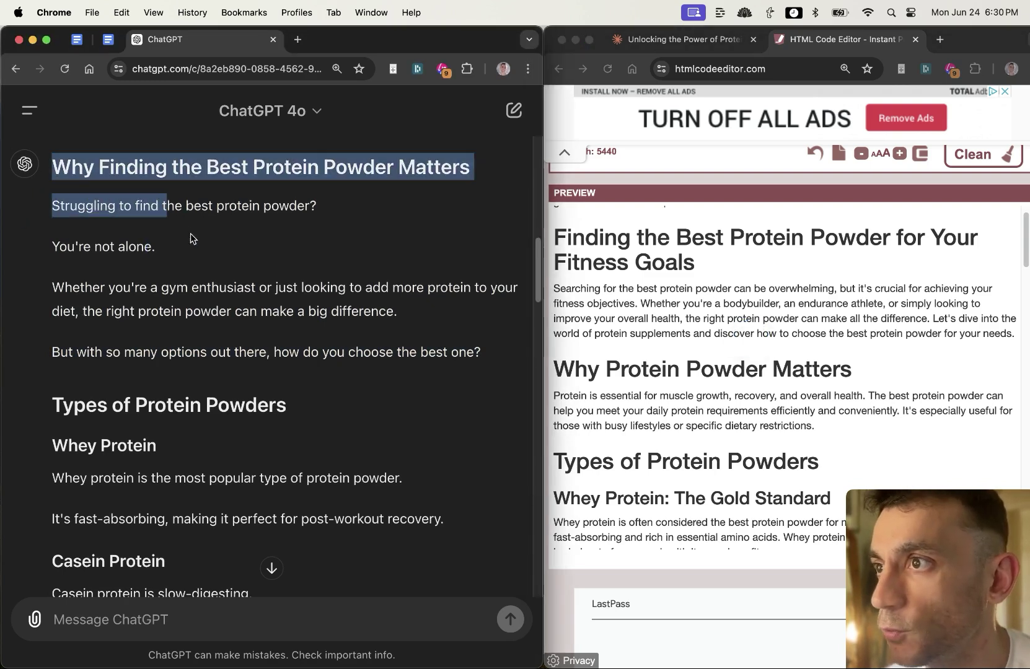
click(188, 234)
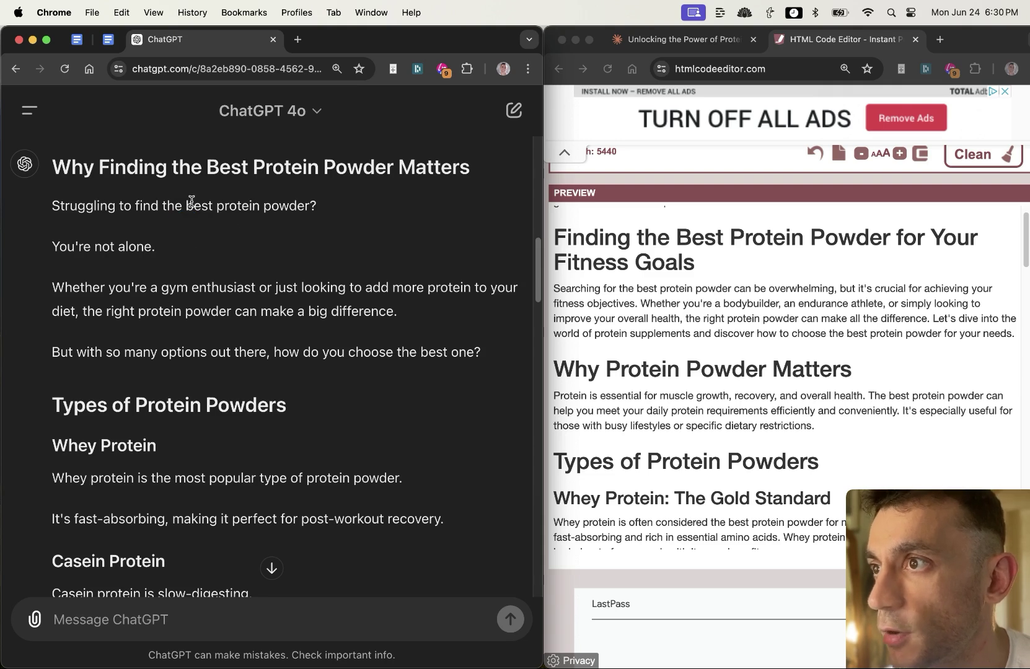
drag(186, 205, 299, 207)
click(349, 232)
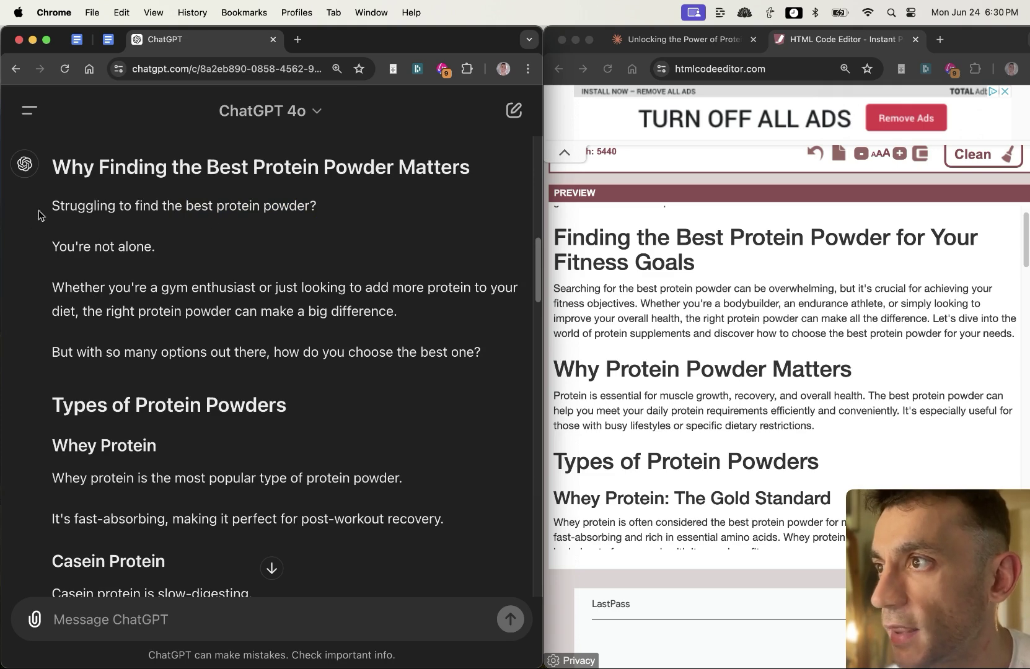
scroll(803, 375, down, 2)
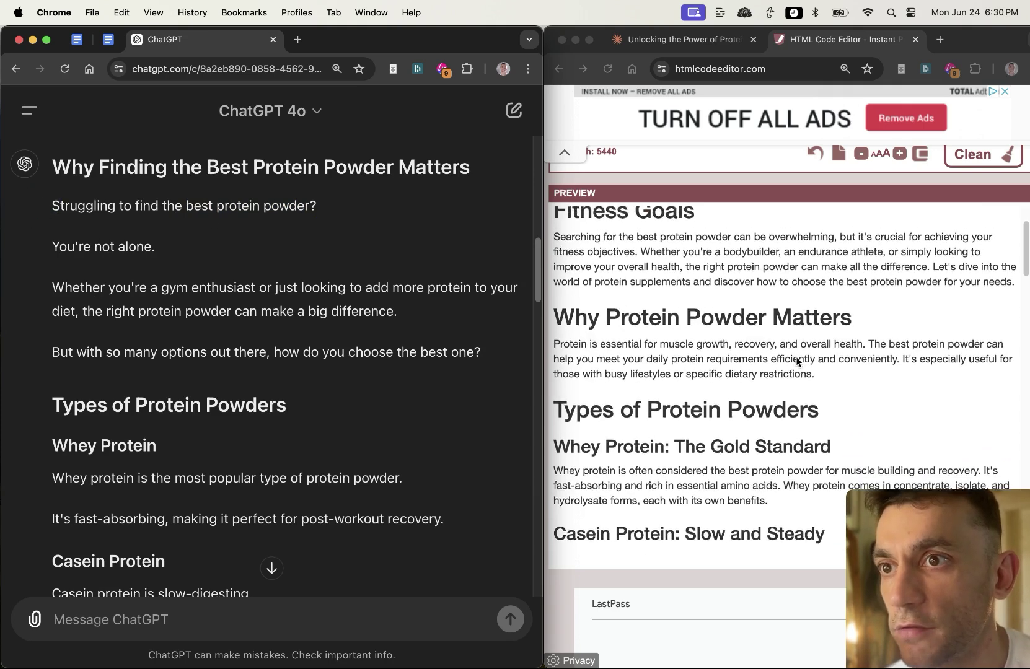
scroll(745, 272, up, 2)
scroll(734, 334, down, 1)
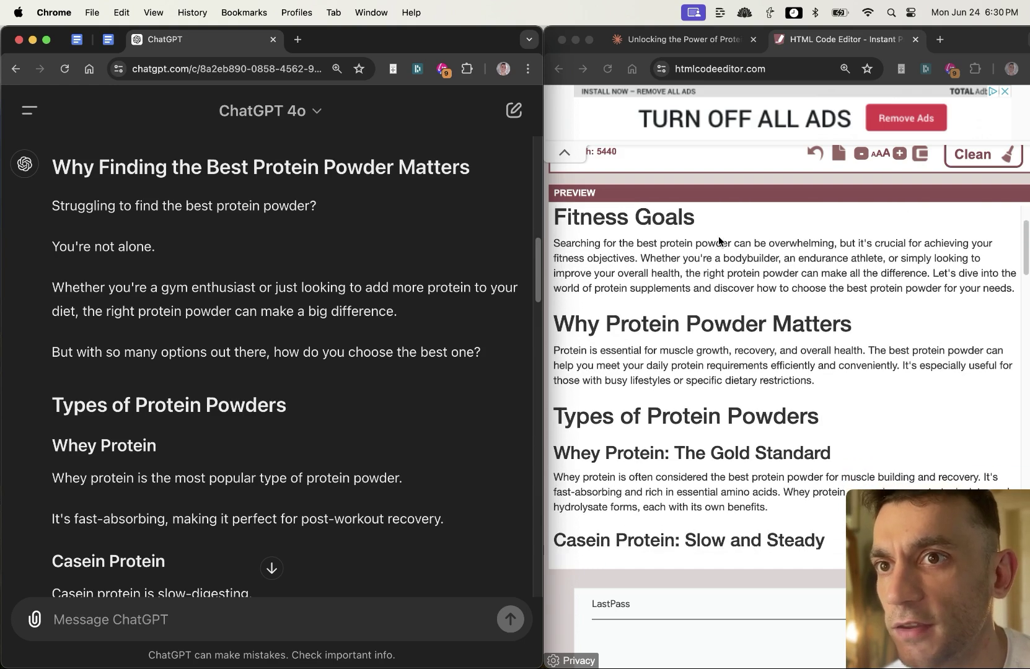
click(554, 246)
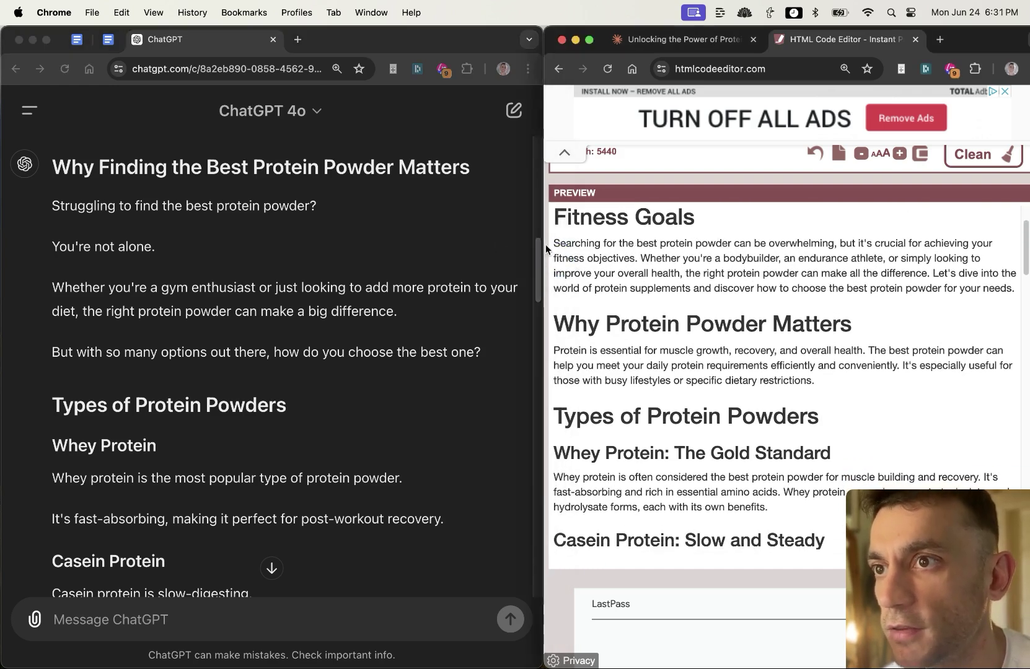
drag(554, 243, 632, 254)
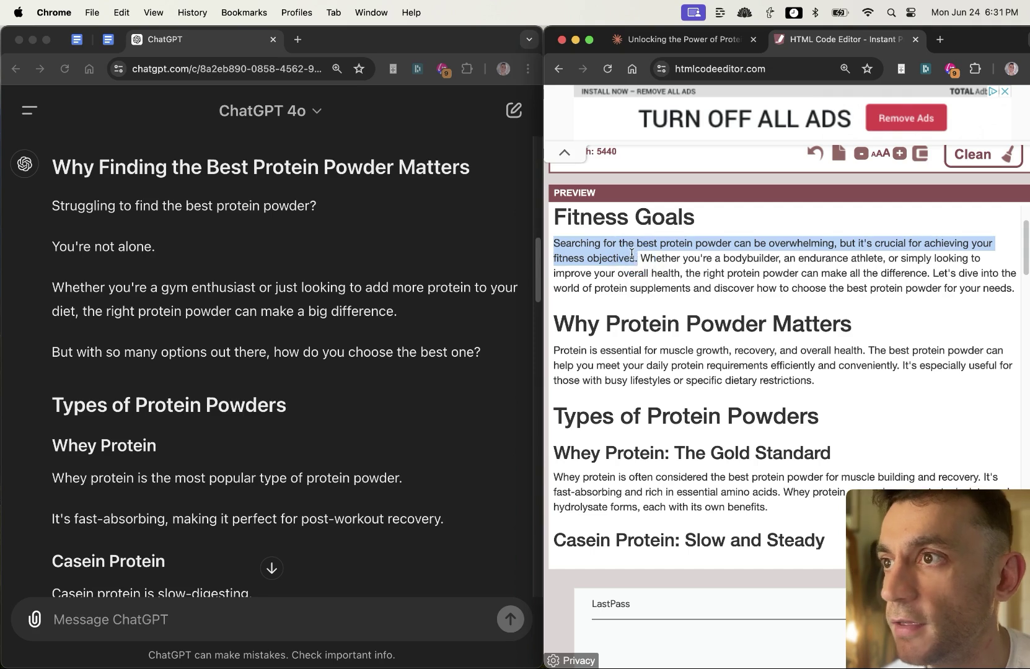
click(477, 333)
drag(35, 202, 202, 260)
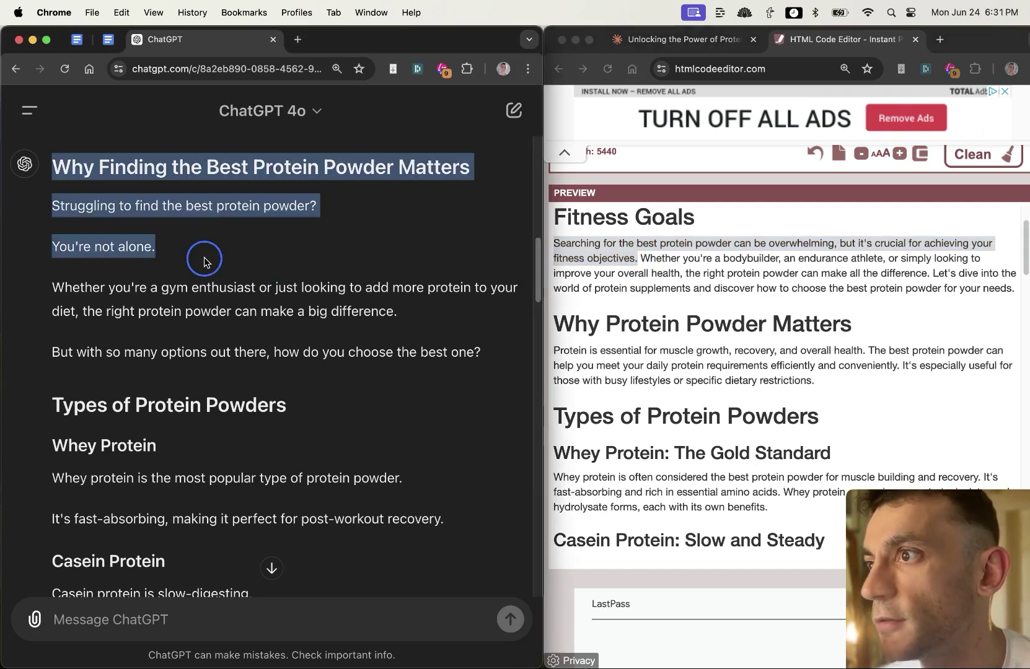
click(54, 229)
scroll(743, 248, up, 2)
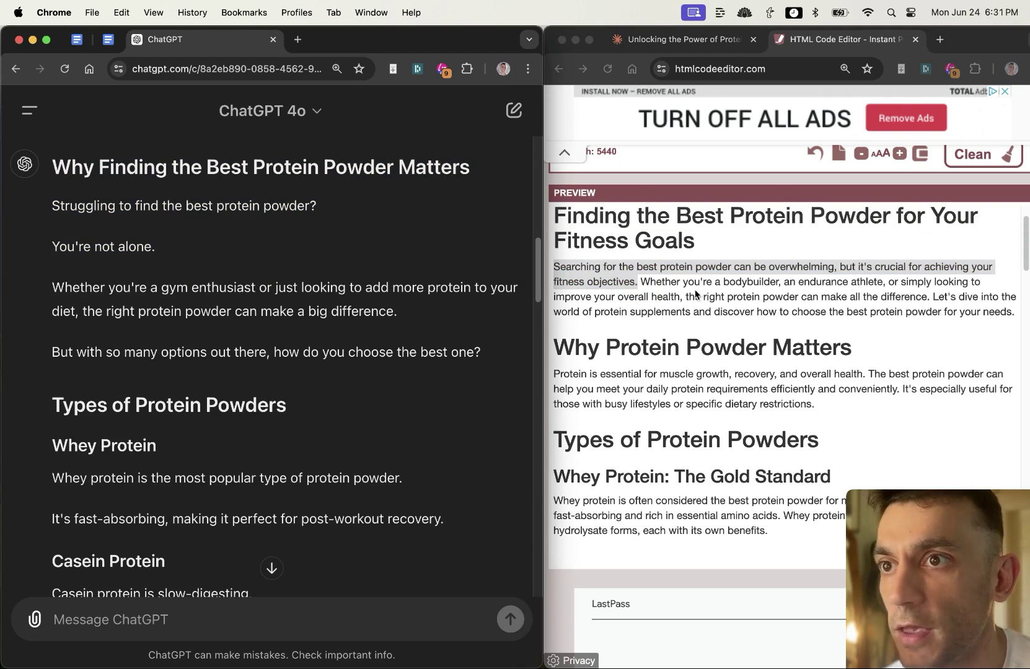
Step: Compare ChatGPT's 'Why Finding the Best Protein Powder Matters' heading with the preview title, then return to Claude's chat
click(590, 267)
click(44, 176)
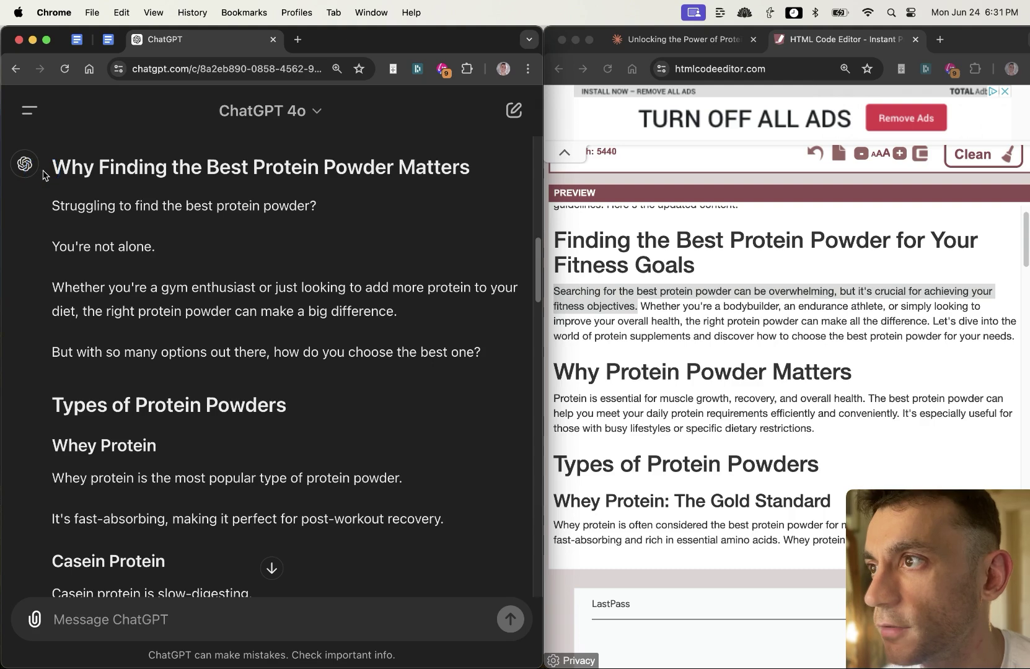
drag(54, 168, 471, 166)
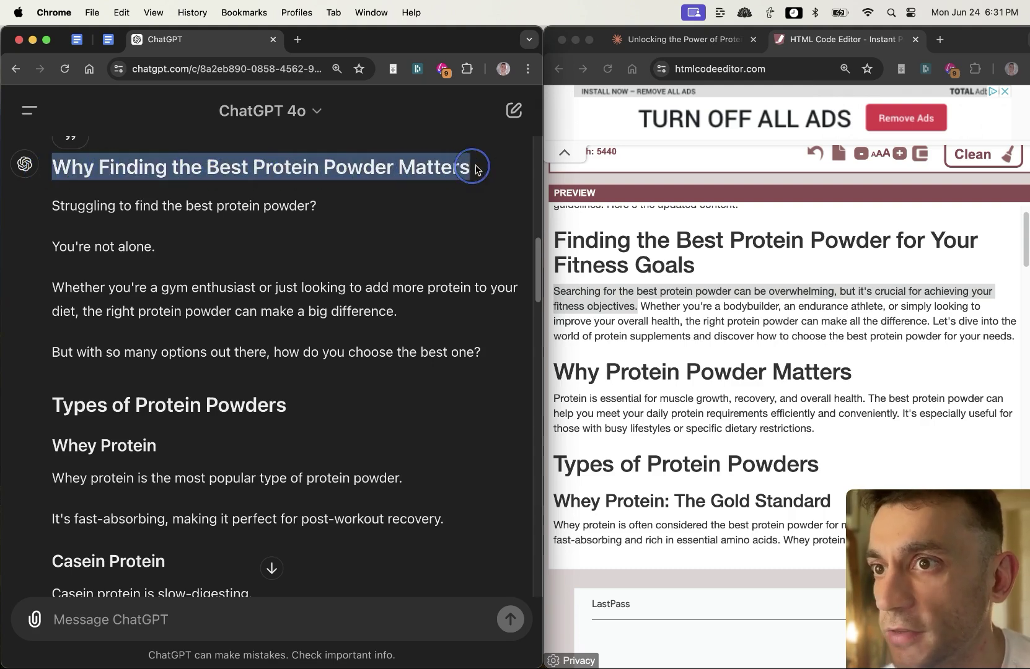
click(628, 288)
scroll(650, 273, up, 1)
scroll(651, 276, up, 3)
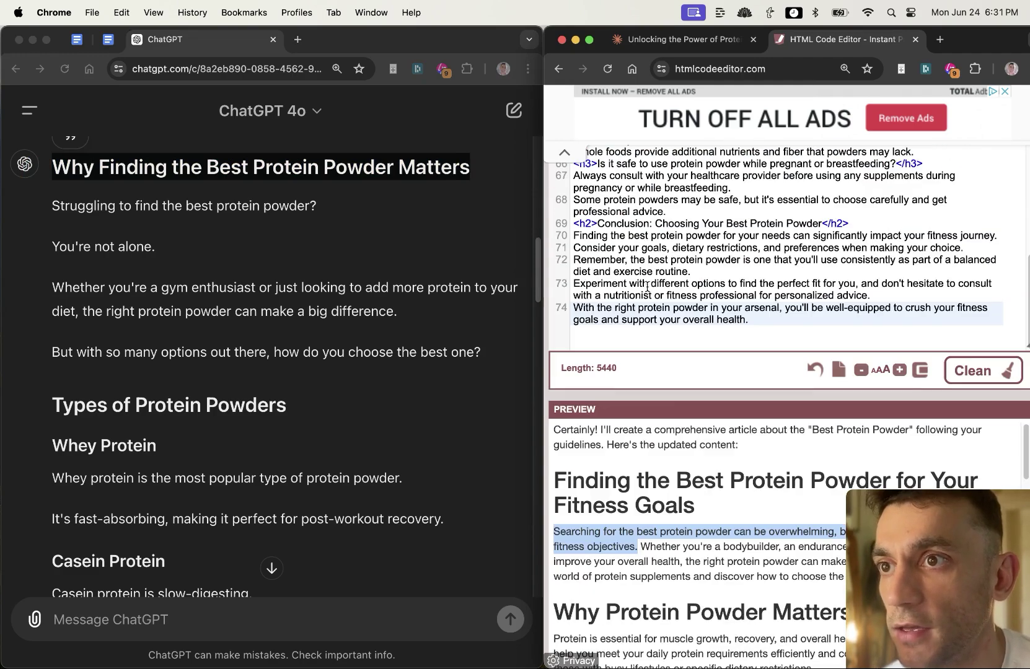
scroll(663, 322, down, 4)
click(606, 289)
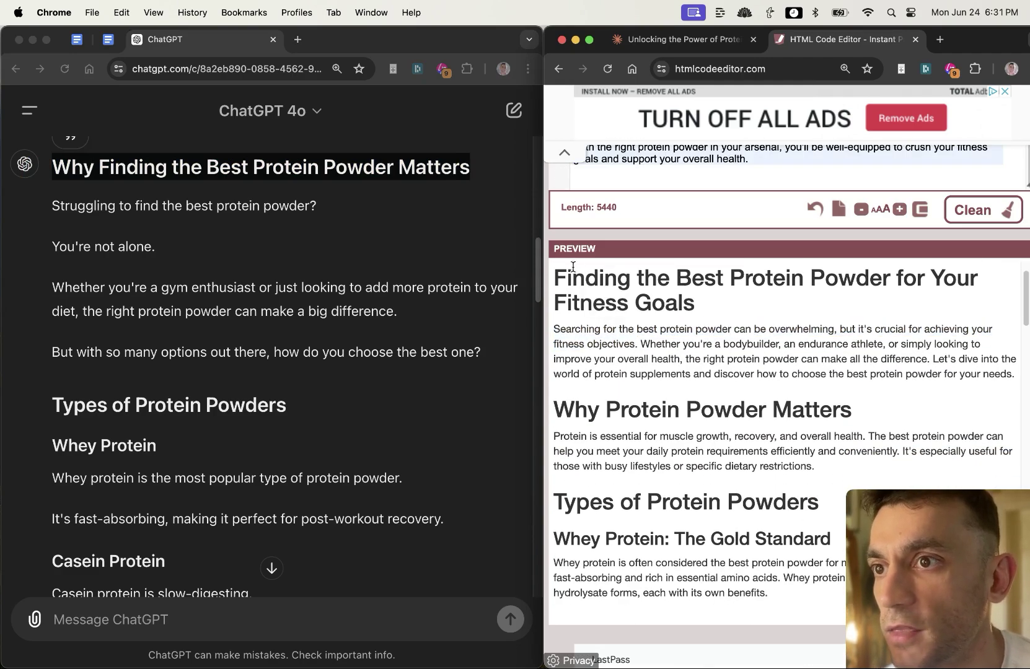
drag(700, 300, 543, 278)
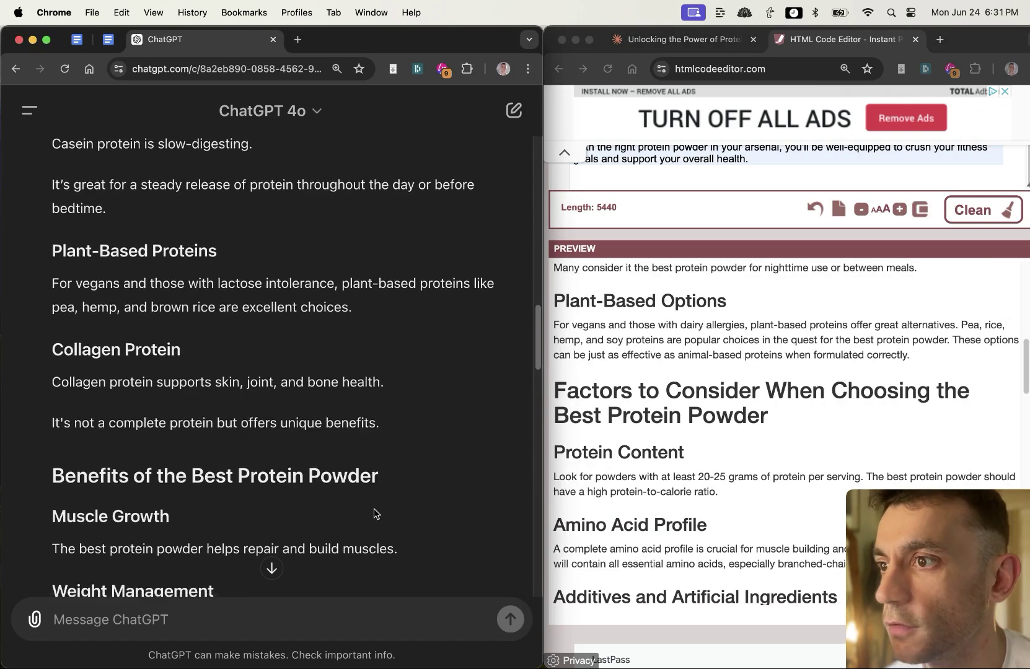
scroll(365, 496, down, 7)
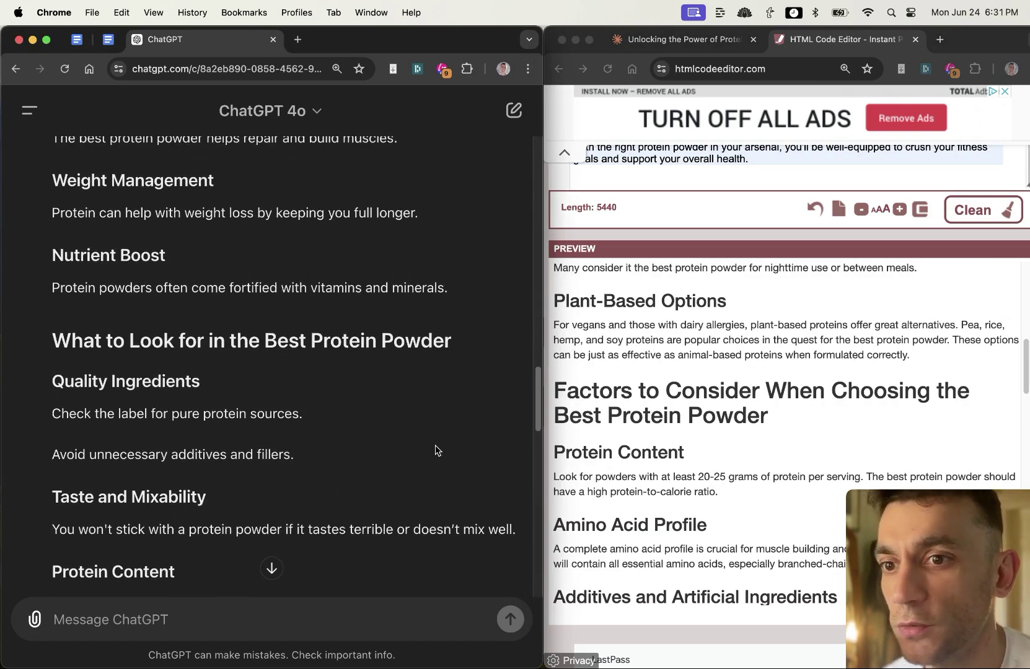
scroll(414, 427, down, 3)
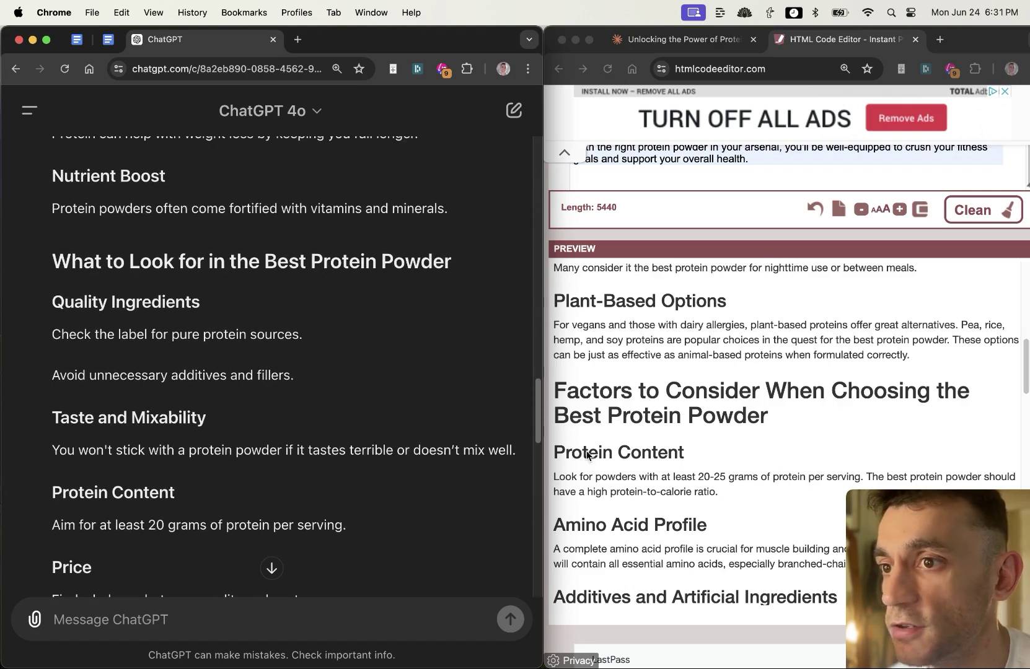
scroll(409, 384, up, 8)
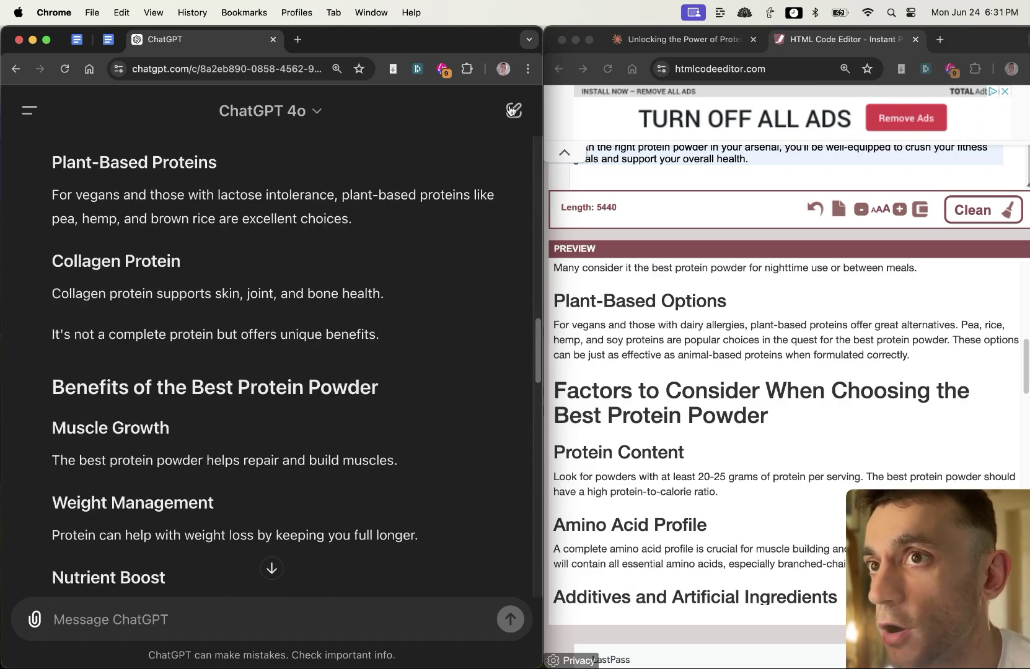
click(687, 42)
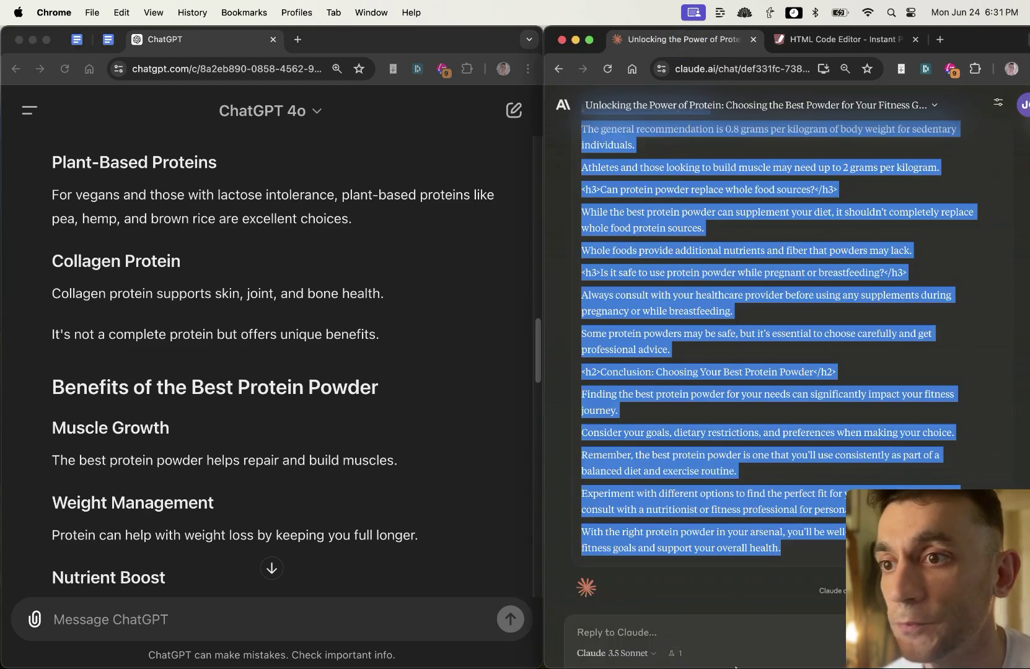
click(806, 335)
Step: Show ChatGPT's chat history and browse its settings, including speech
click(29, 110)
click(29, 110)
scroll(93, 512, down, 4)
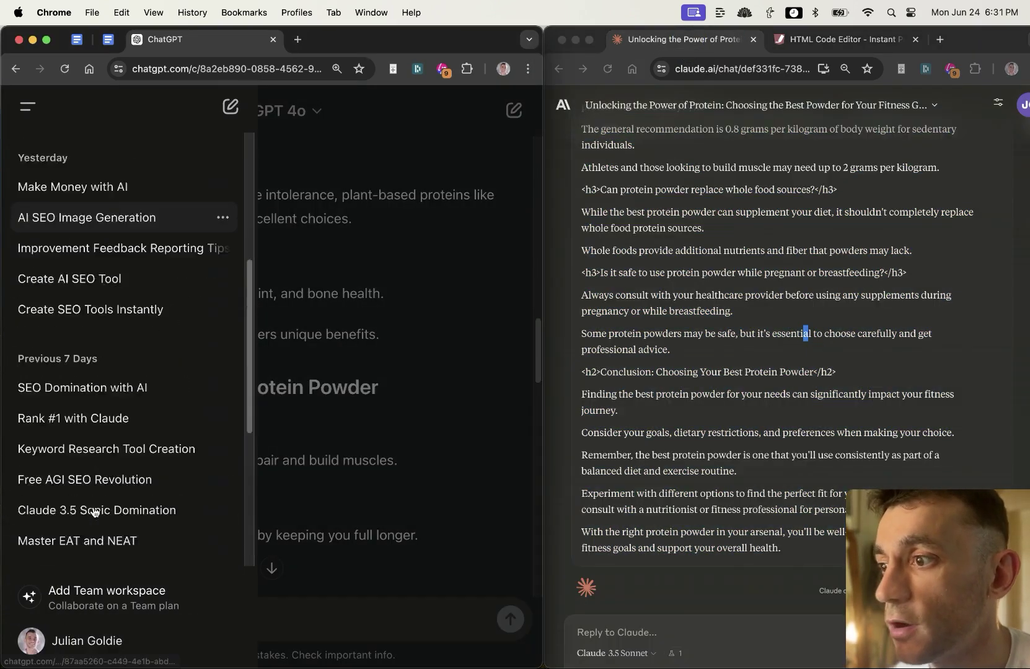
scroll(93, 512, down, 5)
click(87, 641)
click(65, 564)
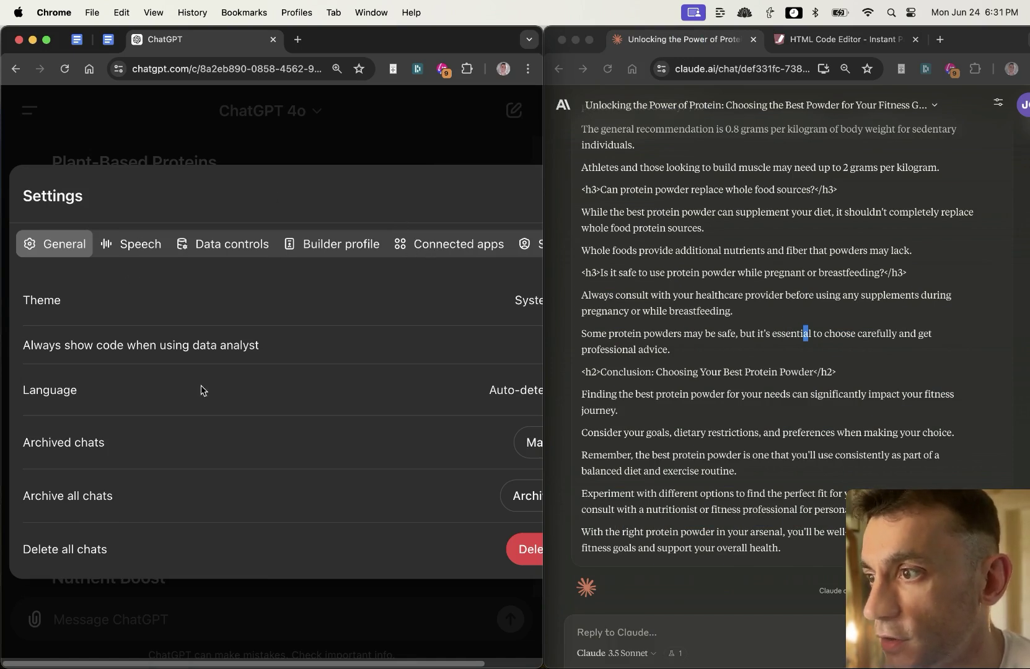
click(143, 254)
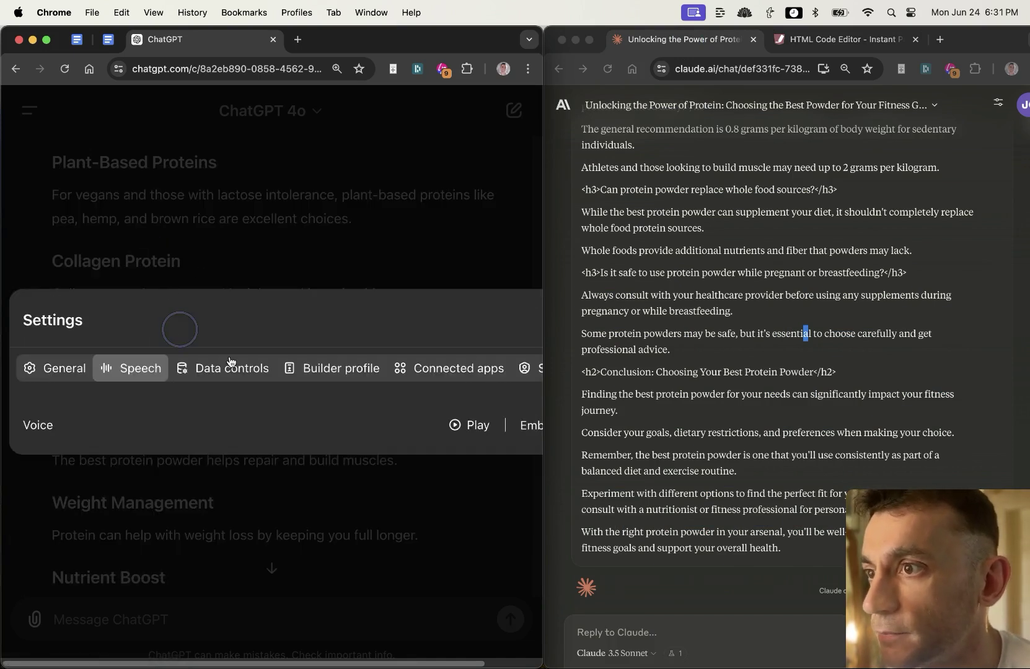
drag(478, 278, 434, 657)
key(ctrl+alt+Return)
Step: Open Customize ChatGPT, scroll both instruction boxes, and select all the response-style text
click(989, 107)
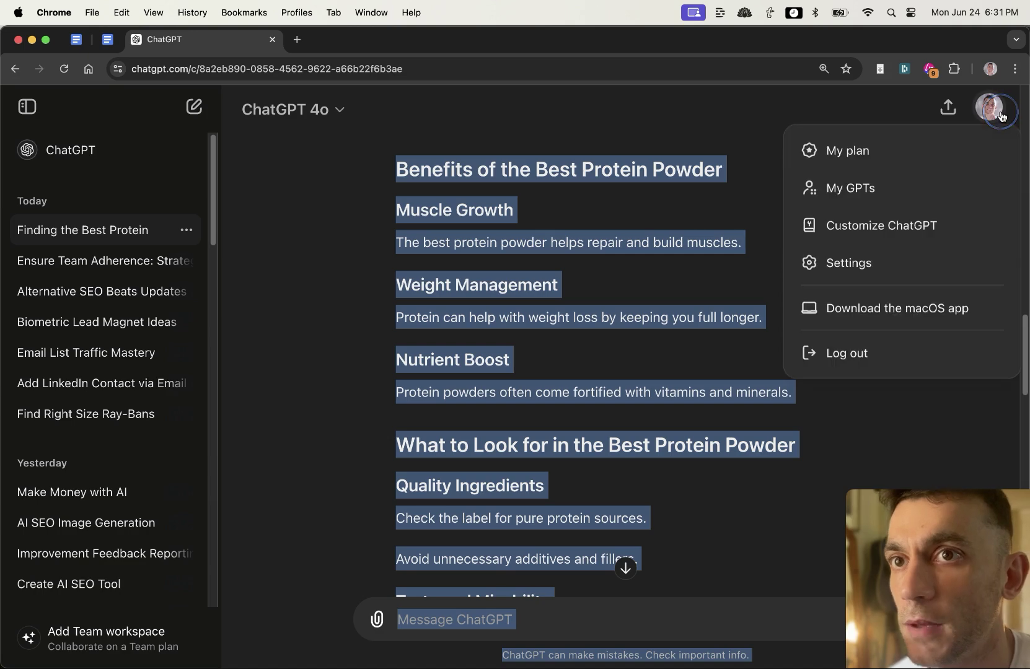
click(875, 264)
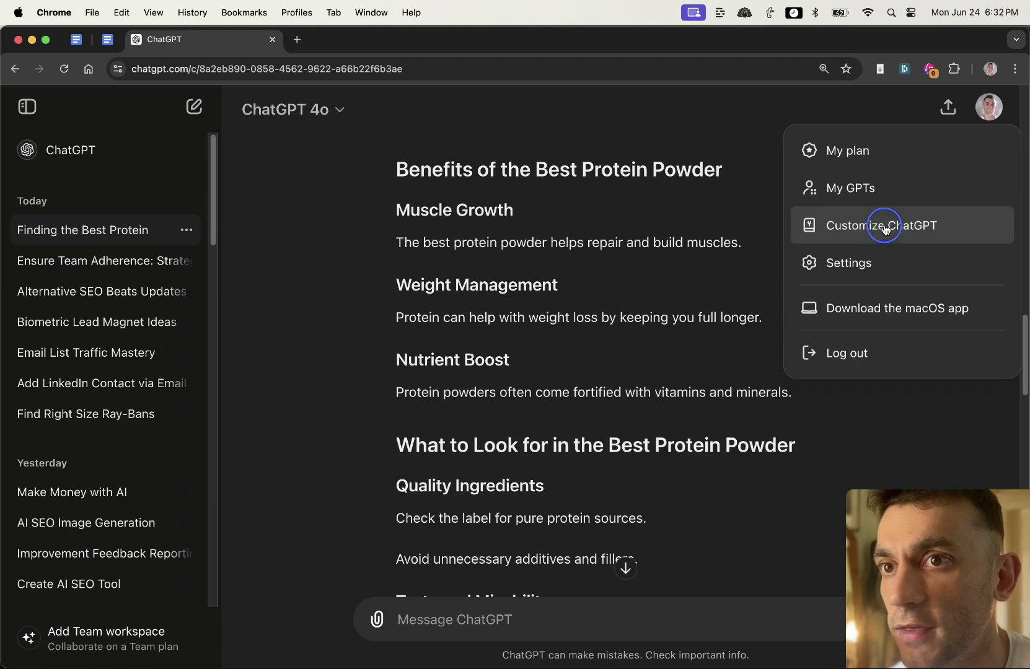
click(828, 226)
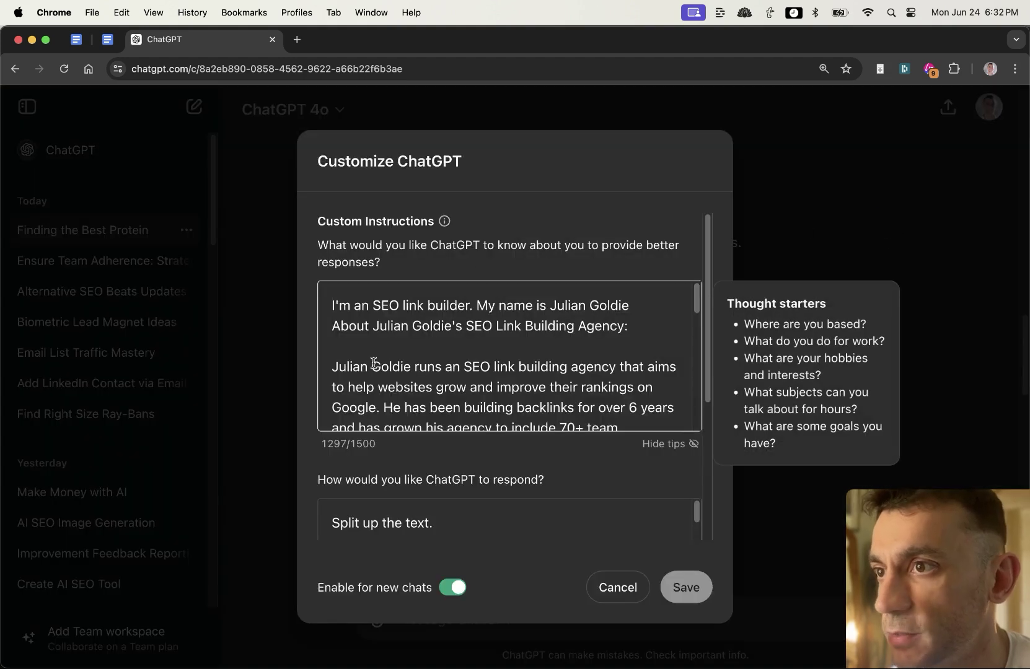
scroll(420, 346, down, 2)
scroll(449, 520, down, 5)
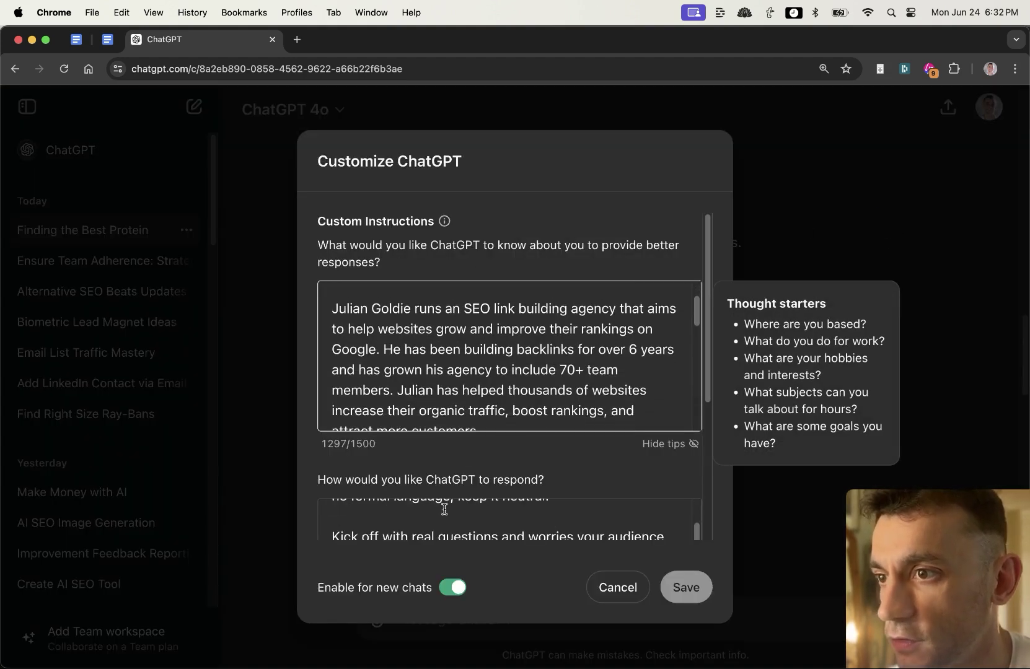
click(449, 515)
key(super+a)
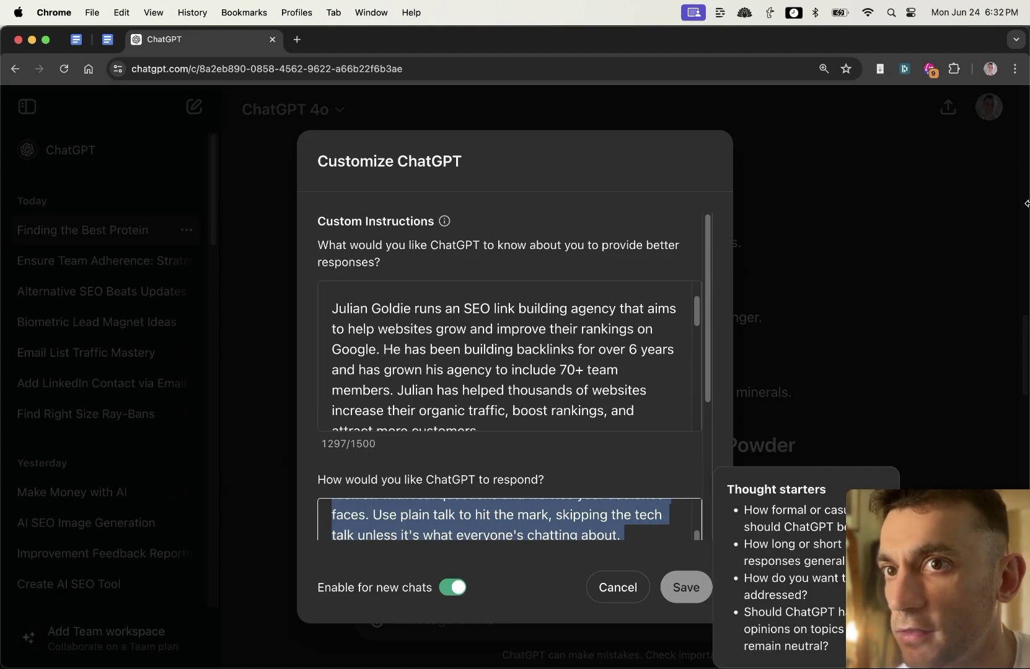
scroll(460, 535, up, 5)
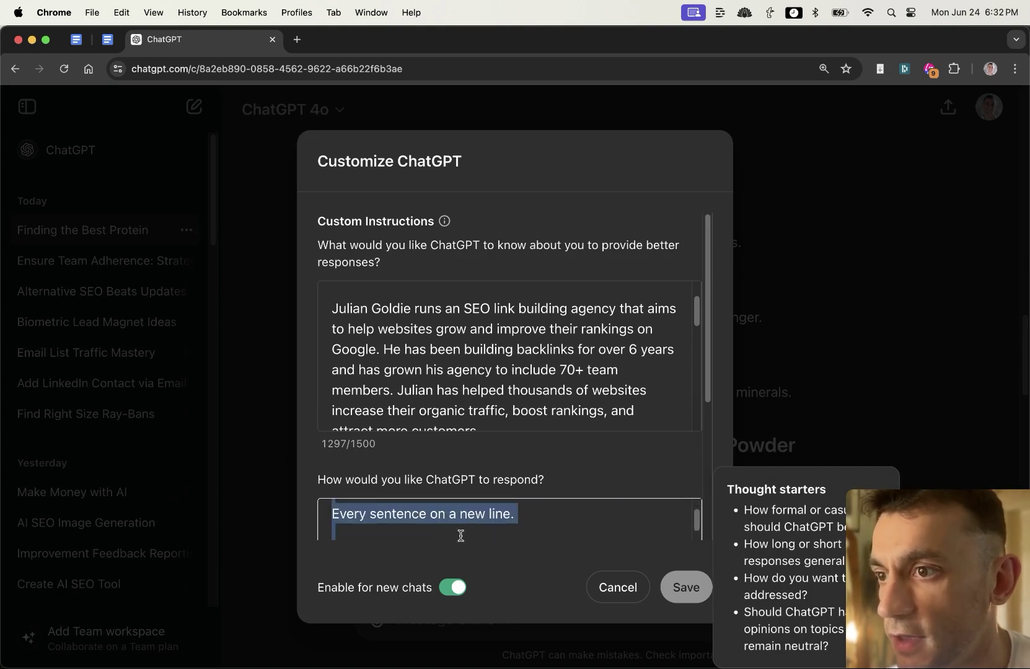
Step: Narrow the ChatGPT window and open Claude's settings page beside it
drag(1025, 166, 545, 269)
click(1022, 105)
click(900, 190)
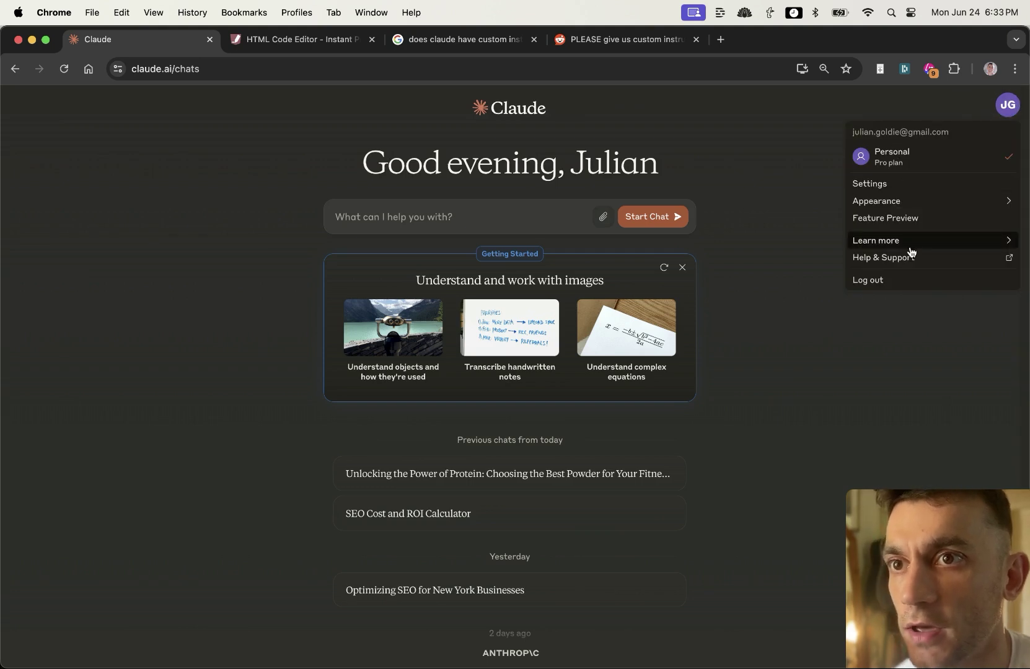
click(910, 220)
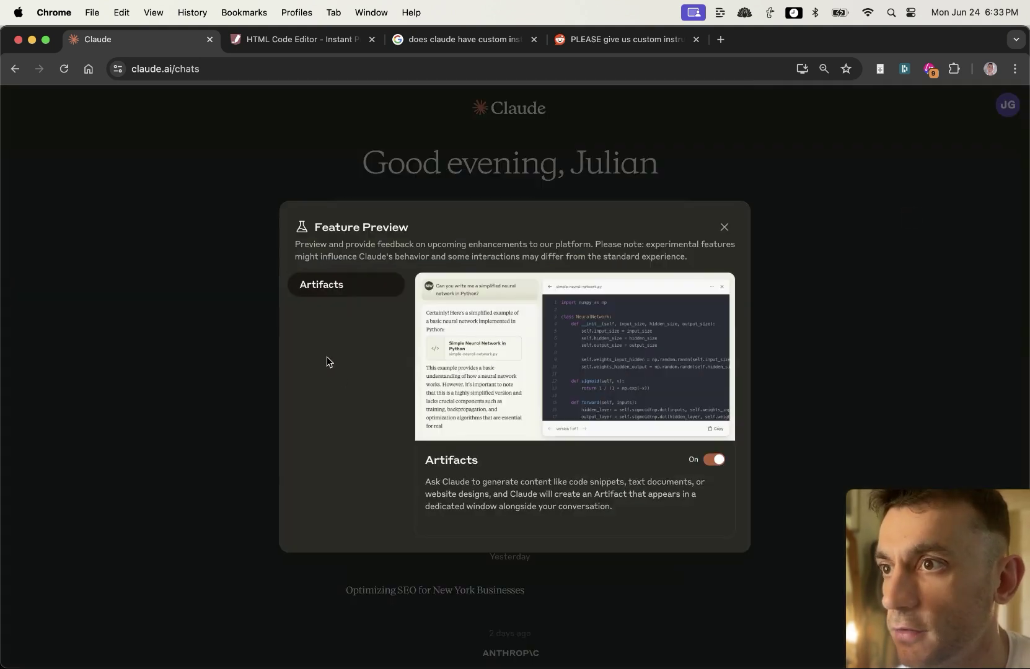
click(723, 227)
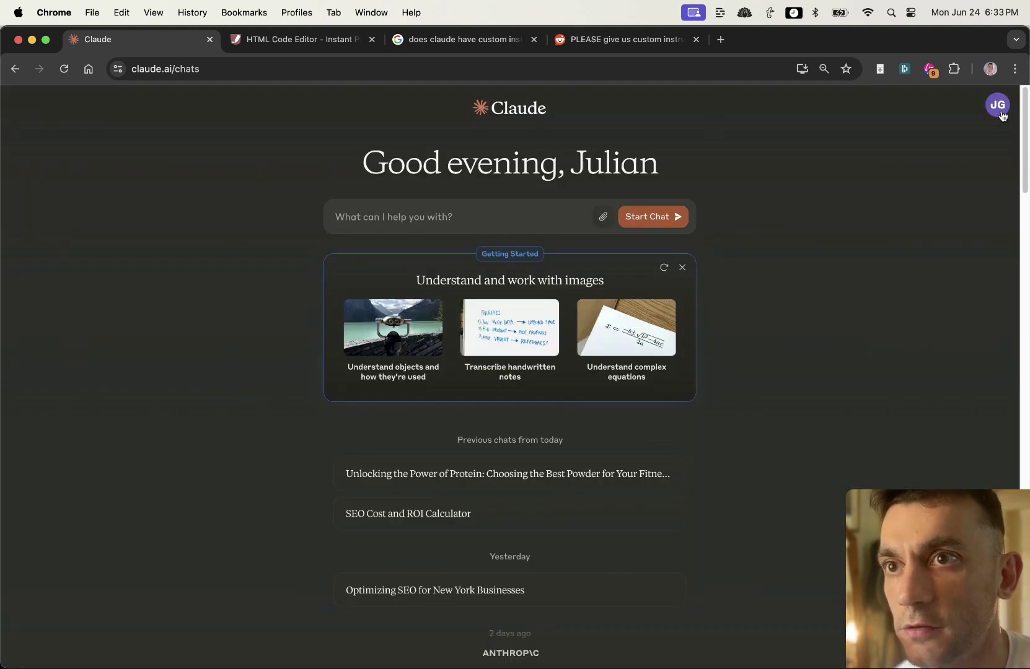
click(1000, 107)
click(875, 185)
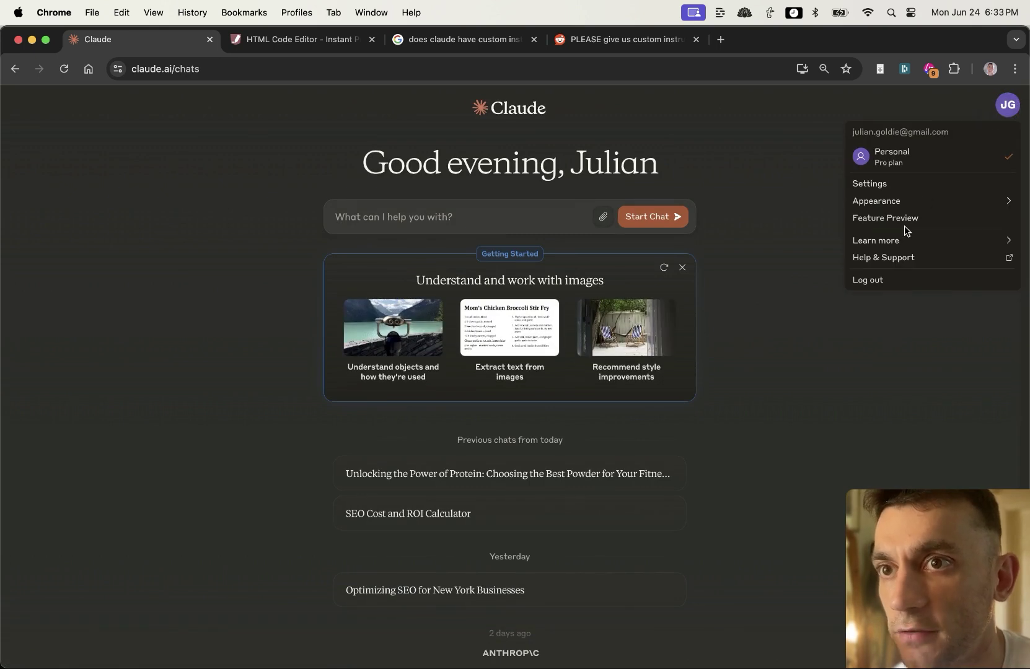
click(883, 257)
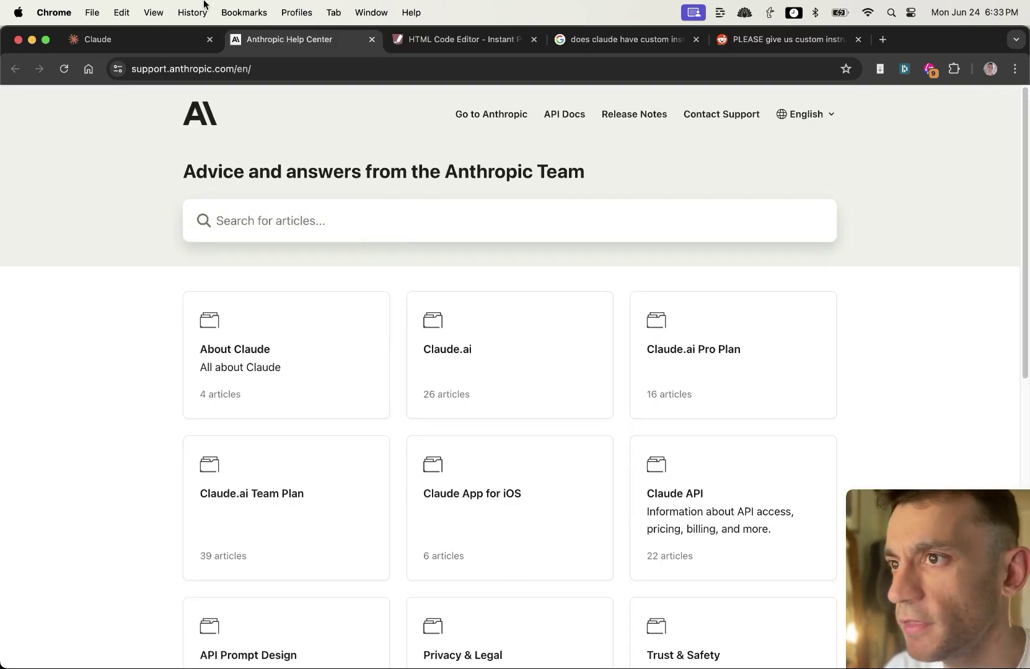
text(custom instructions)
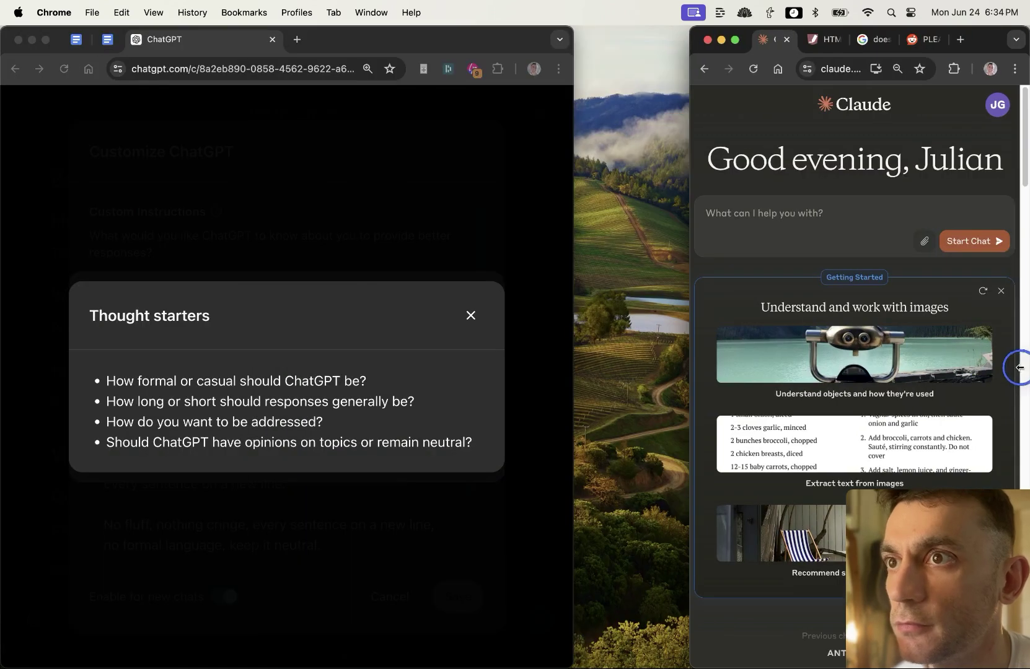
Step: Review ChatGPT's protein powder article, selecting its introduction from the heading
drag(788, 369, 496, 368)
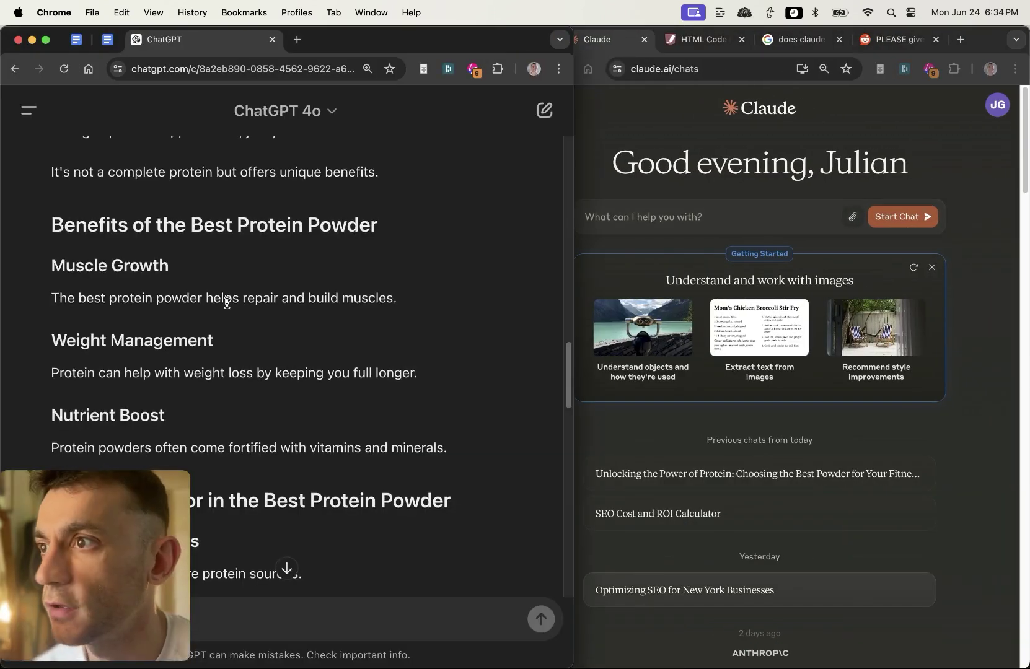
scroll(229, 310, up, 10)
scroll(315, 331, down, 15)
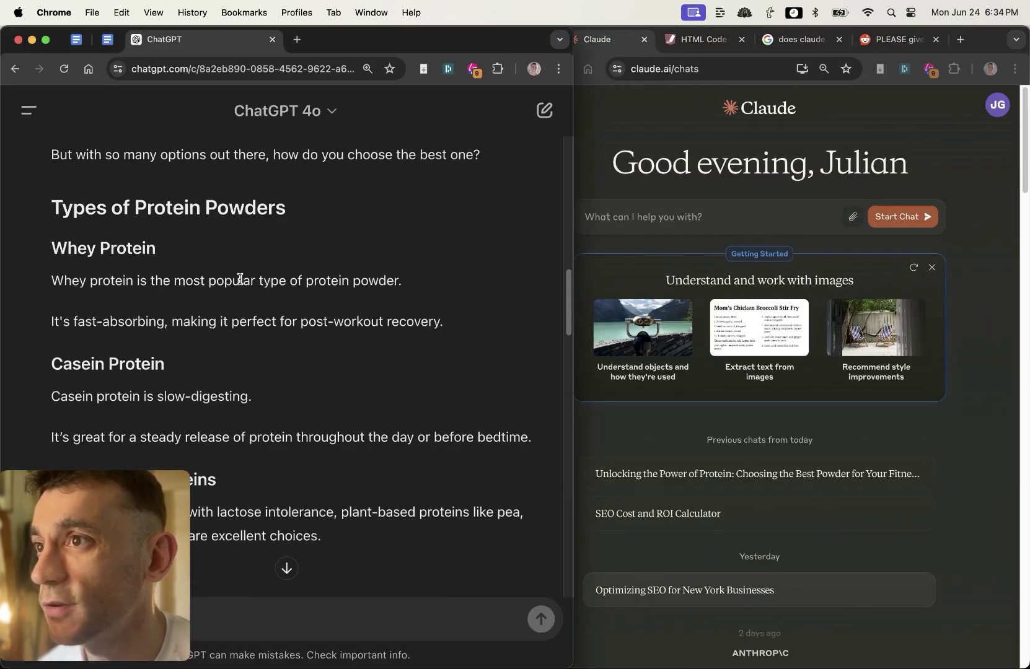
scroll(243, 238, up, 2)
scroll(315, 310, up, 3)
drag(138, 279, 53, 280)
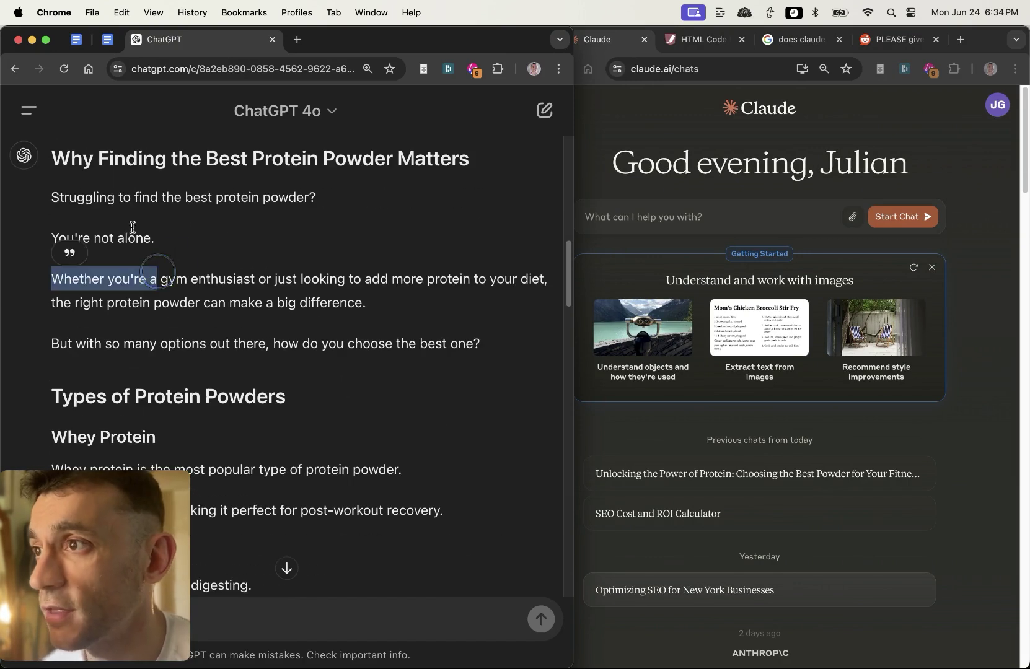
click(23, 189)
drag(23, 189, 476, 347)
click(476, 347)
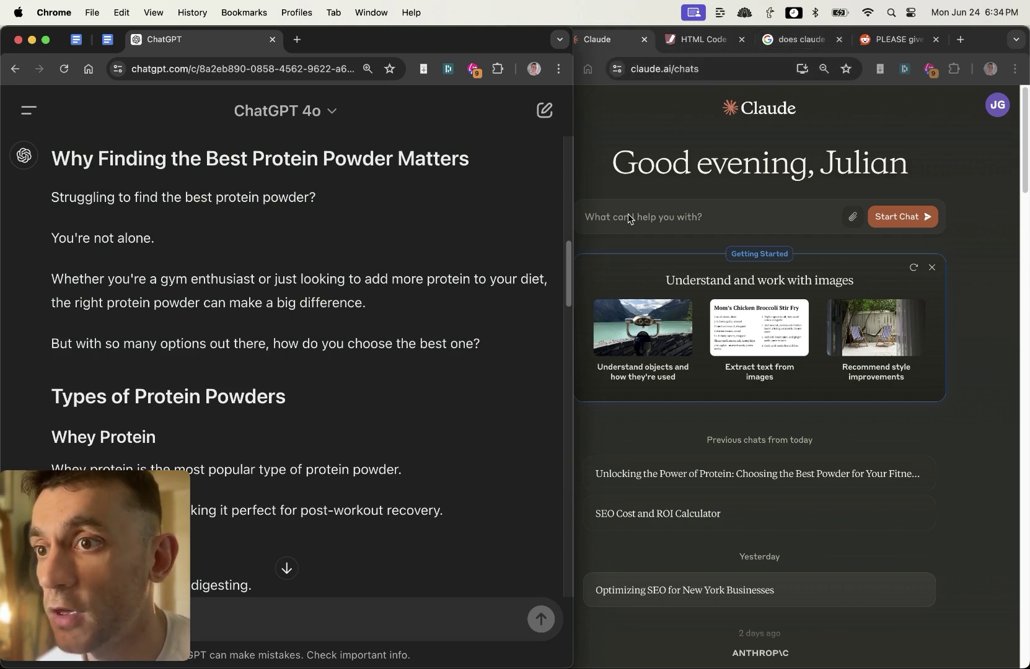
click(577, 203)
click(321, 561)
scroll(226, 200, down, 10)
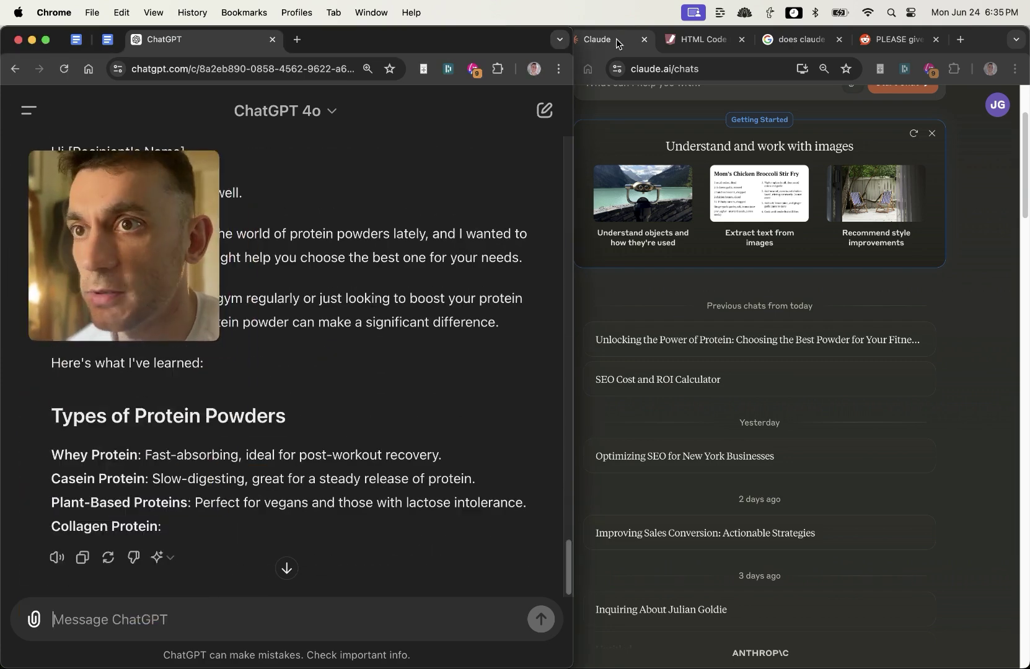
scroll(736, 377, up, 3)
scroll(736, 378, up, 2)
Step: Send 'Create an image relevant to the content' to ChatGPT and Claude, then compare replies
text(C)
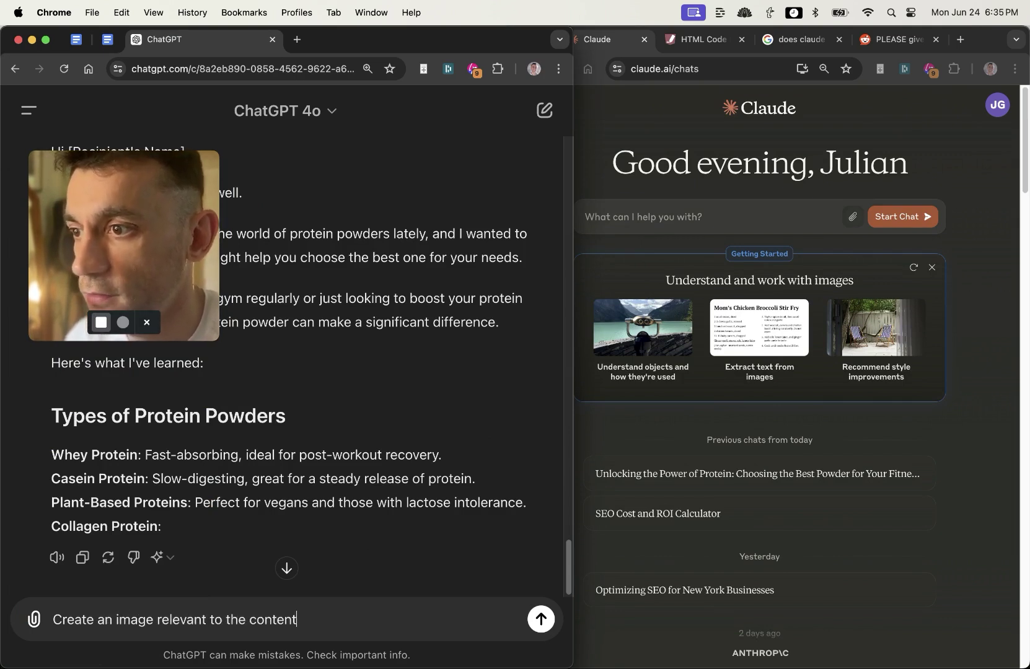
key(Return)
click(694, 510)
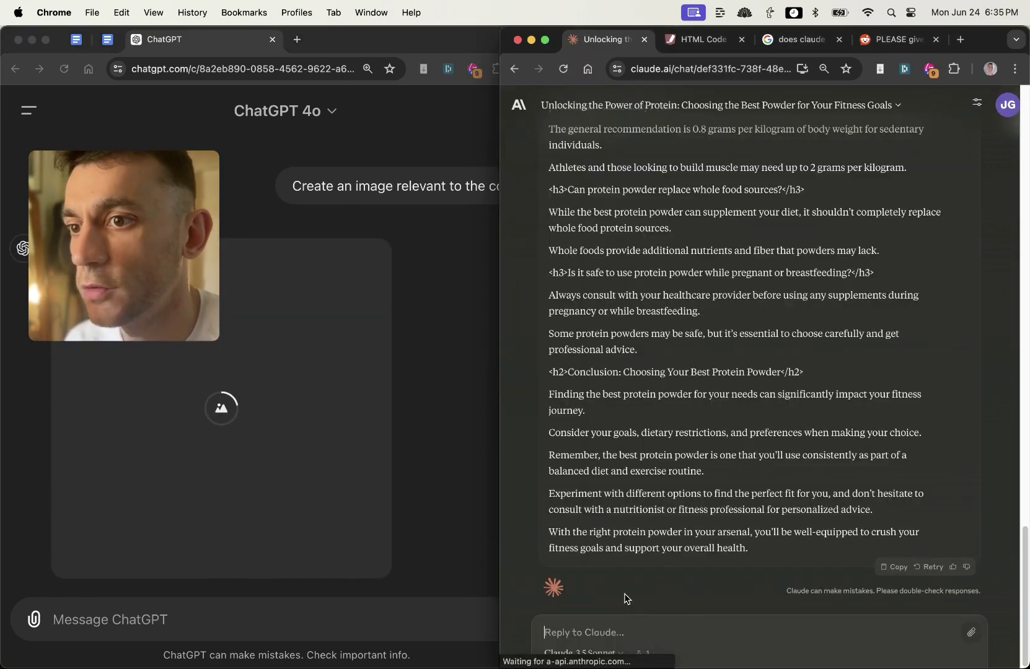
key(Return)
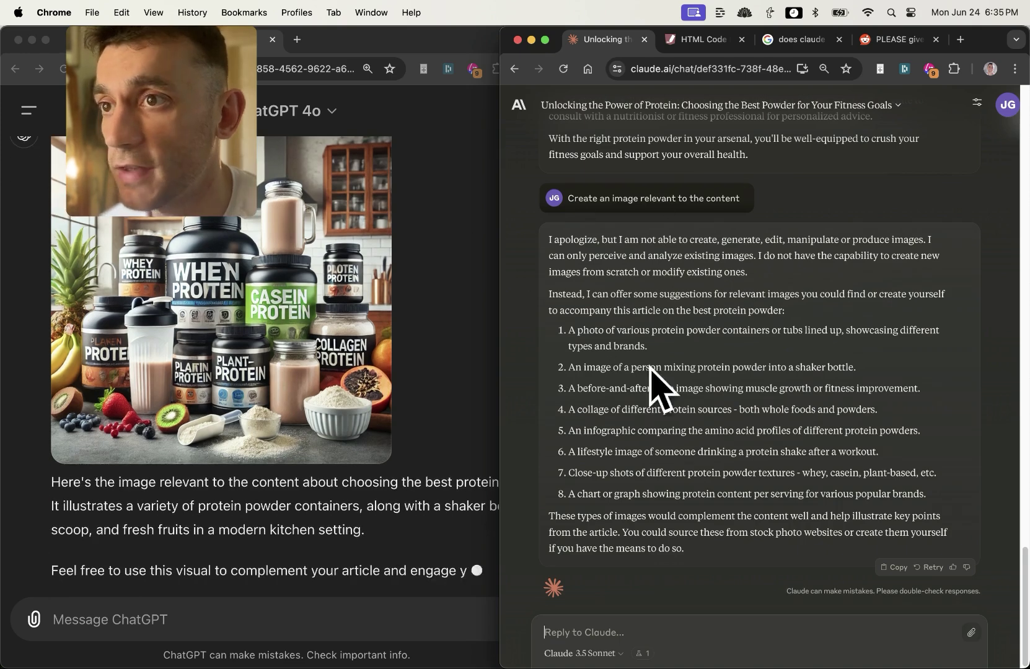
scroll(408, 494, up, 3)
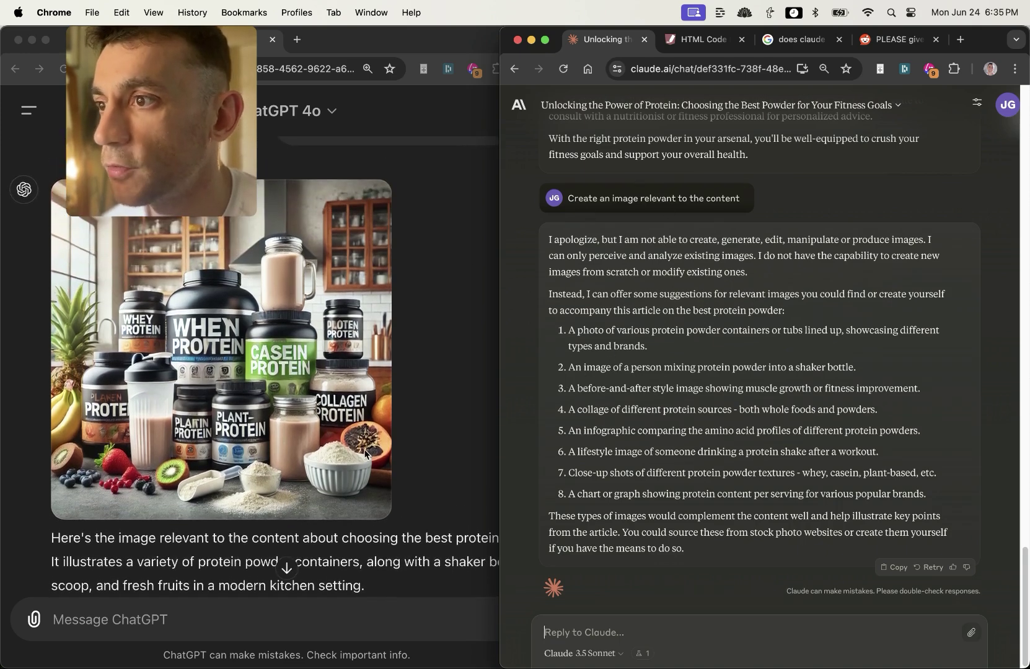
scroll(333, 380, up, 2)
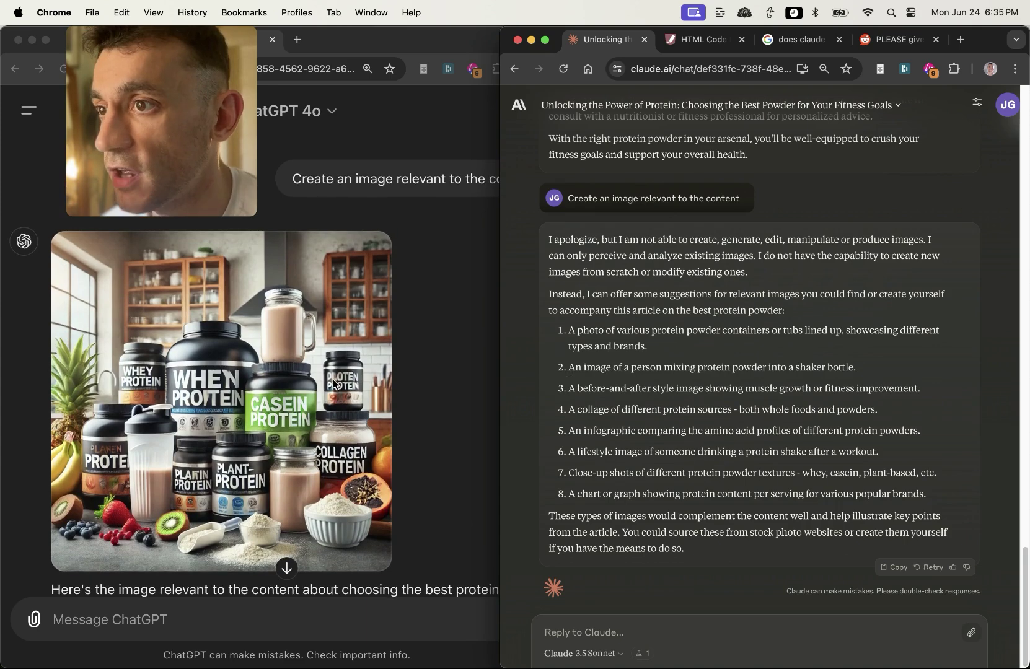
click(422, 373)
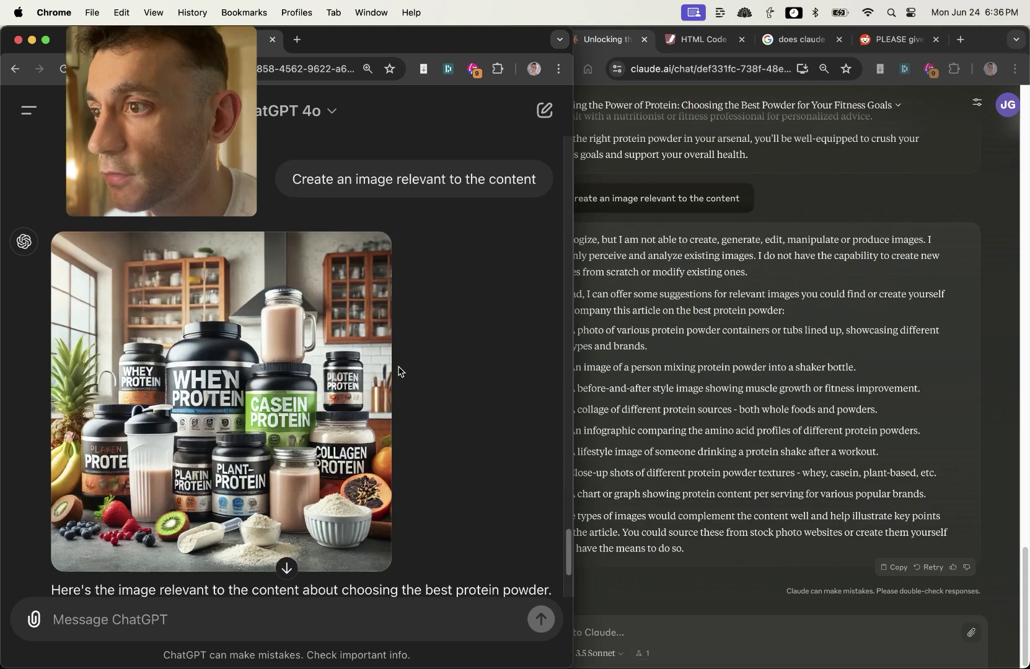
scroll(400, 378, up, 10)
Step: Look through the list of available ChatGPT models
scroll(327, 411, down, 10)
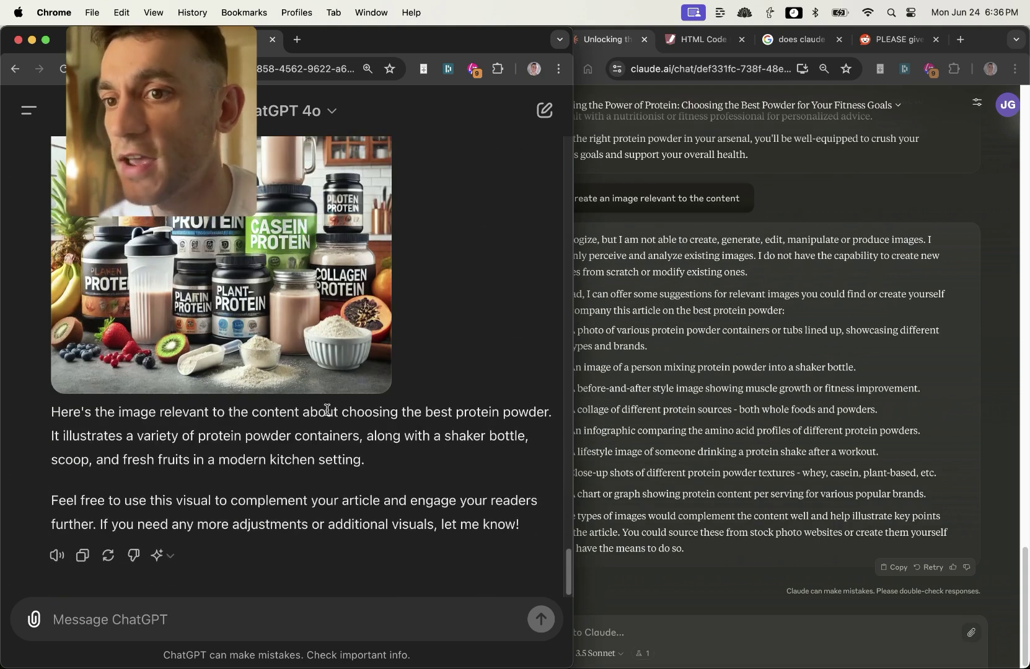
click(172, 556)
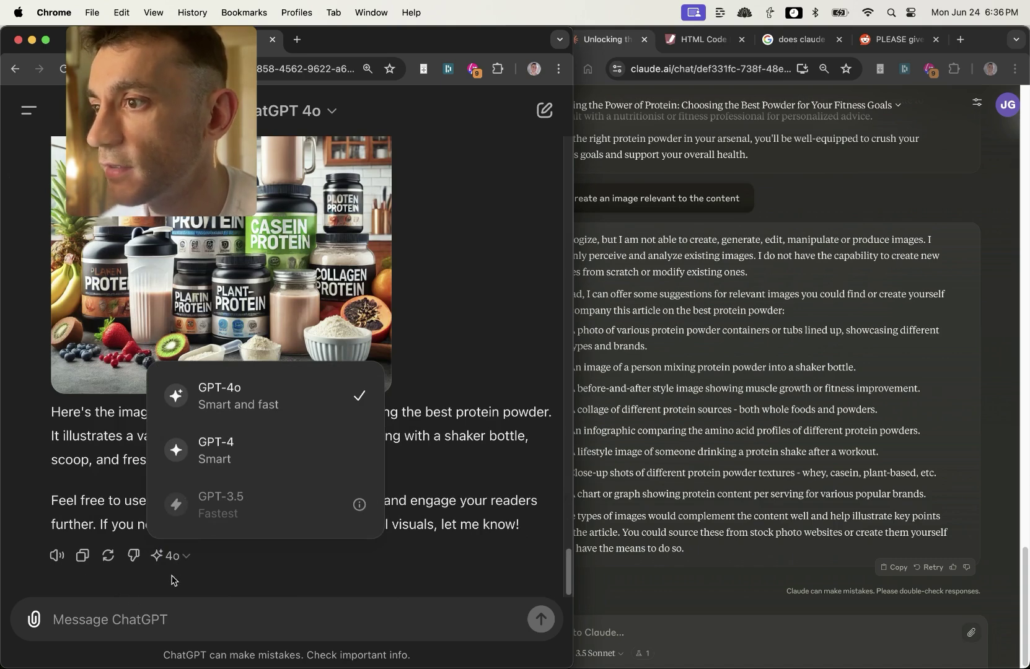
click(166, 556)
click(166, 555)
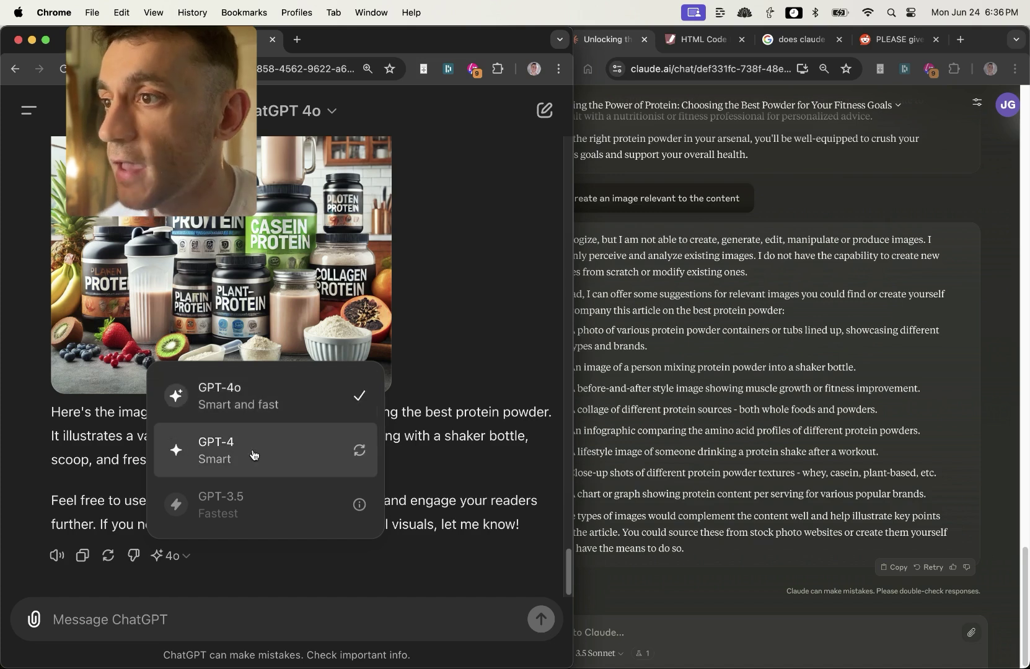
Step: In Claude, try a new Claude 3 Opus chat, then return to the protein-powder conversation
click(737, 543)
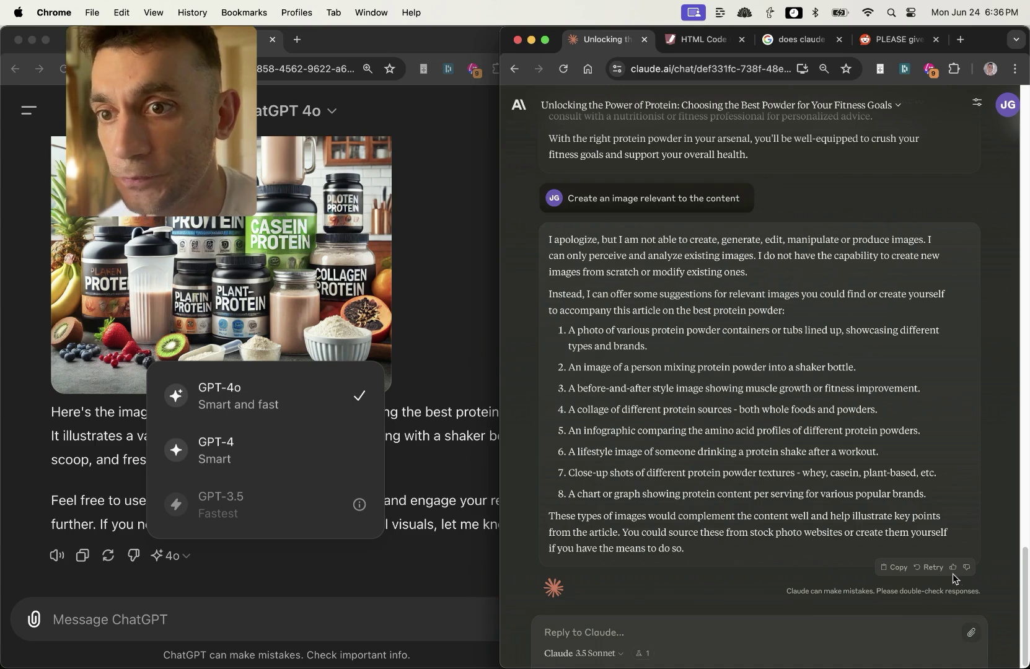
click(588, 654)
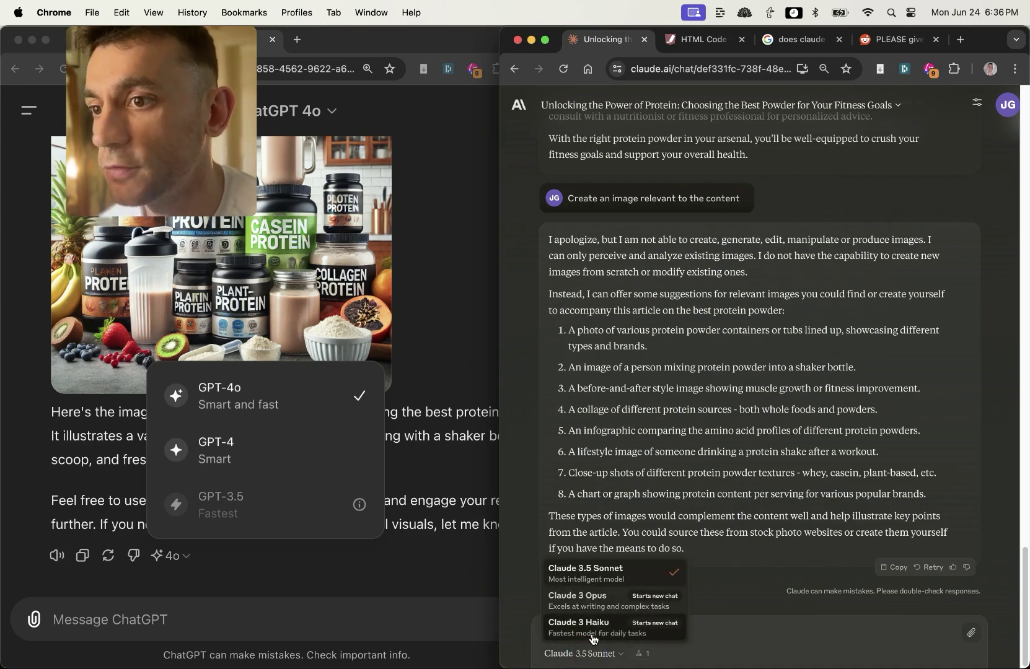
click(612, 611)
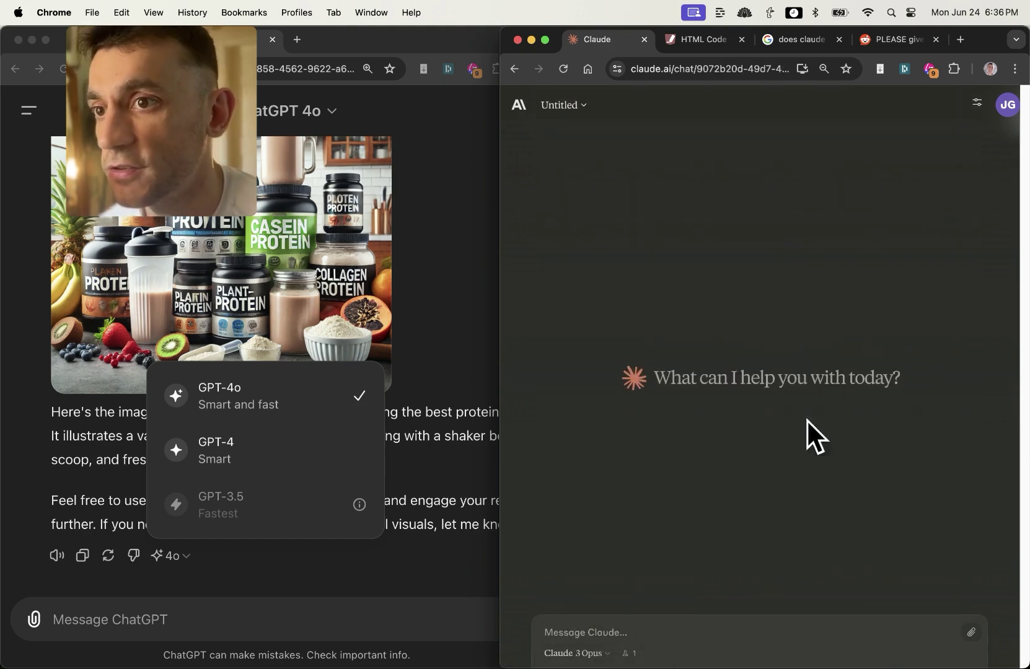
click(513, 69)
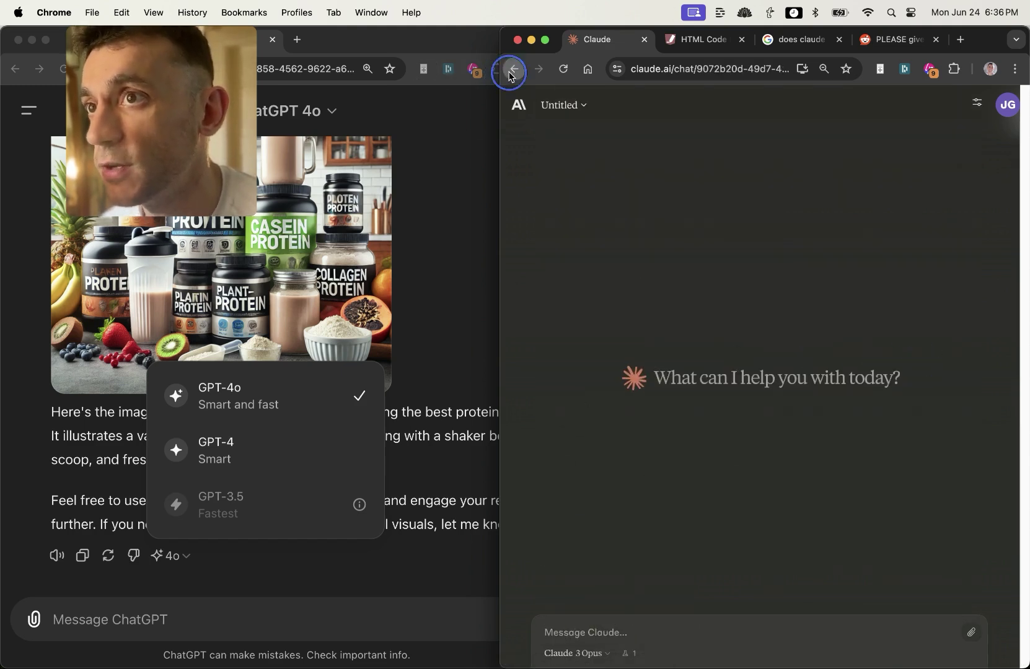
scroll(671, 360, up, 15)
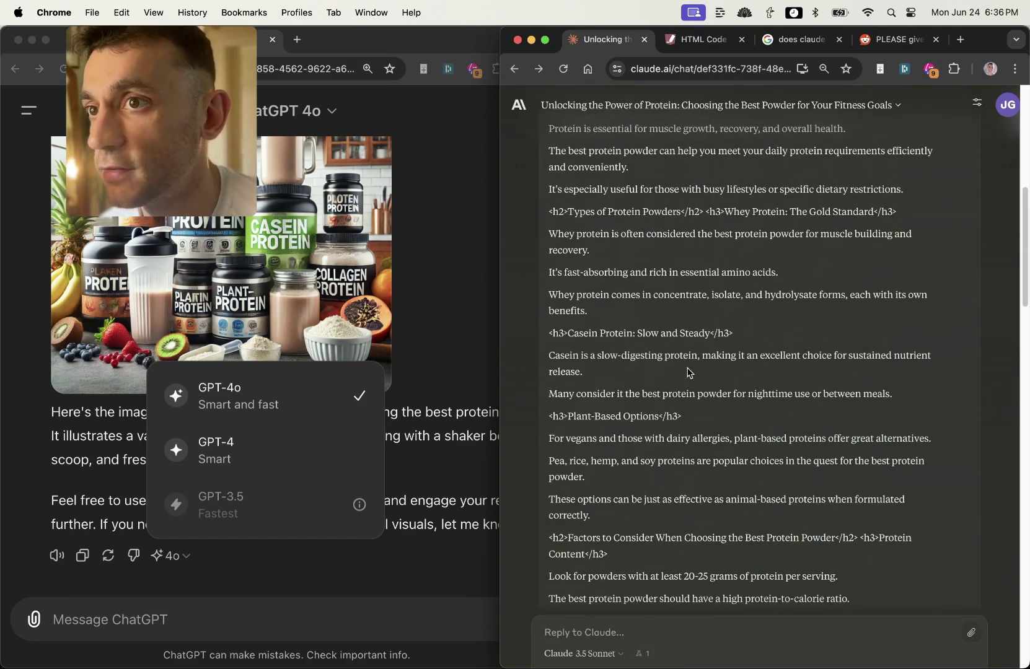
Step: Resize the Claude window so it sits beside ChatGPT's protein image answer
click(437, 357)
click(448, 402)
click(722, 380)
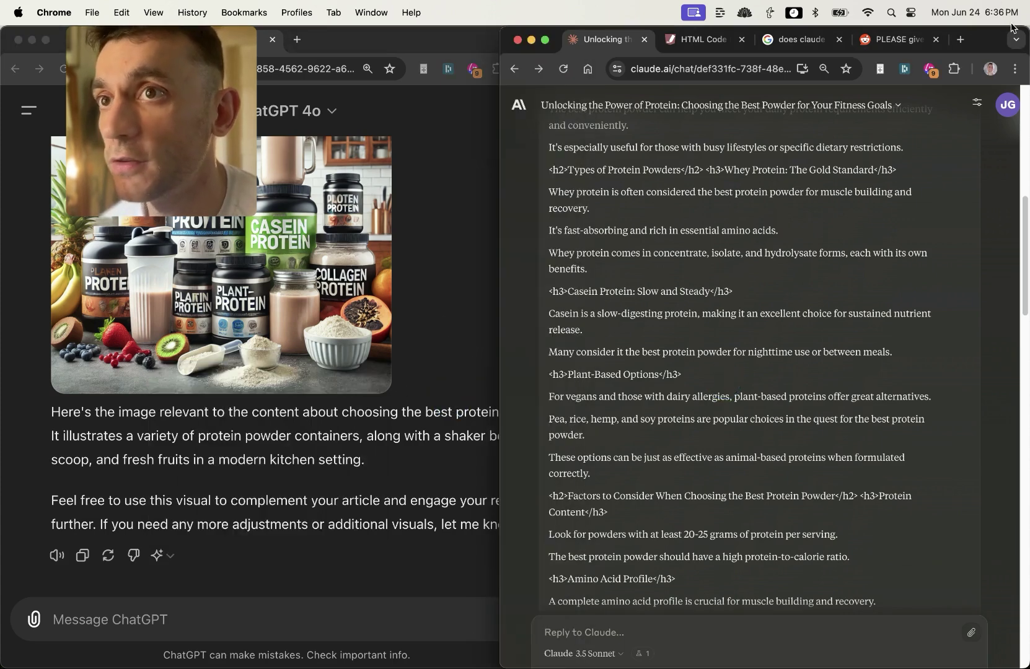
drag(501, 412, 552, 401)
click(174, 236)
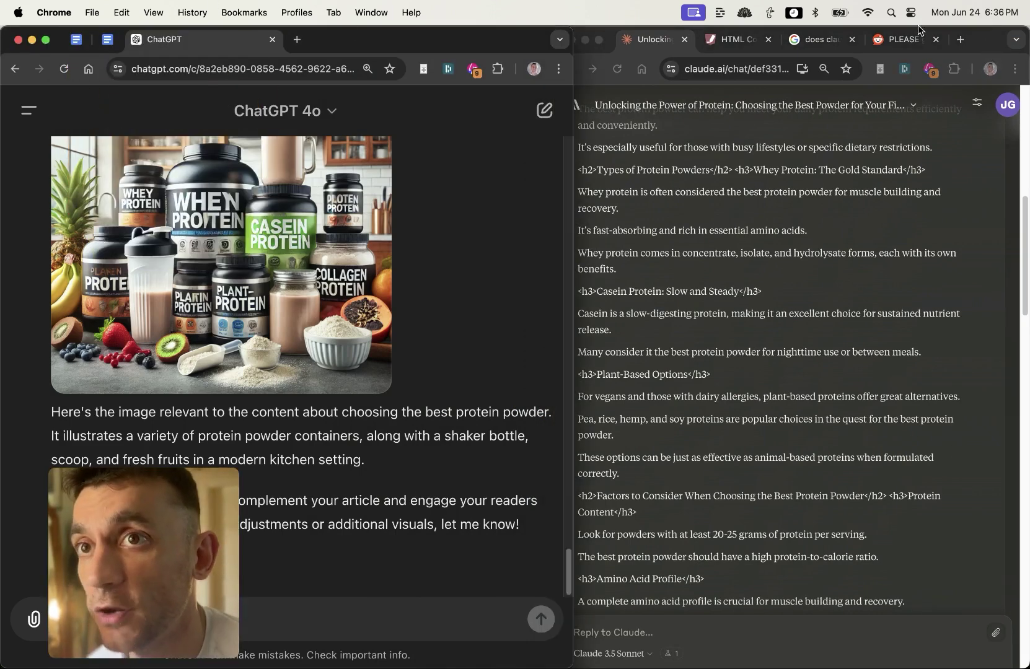
Step: Scroll Claude's chat up to the Best Protein Powder prompt and narrow its window beside ChatGPT
double_click(974, 52)
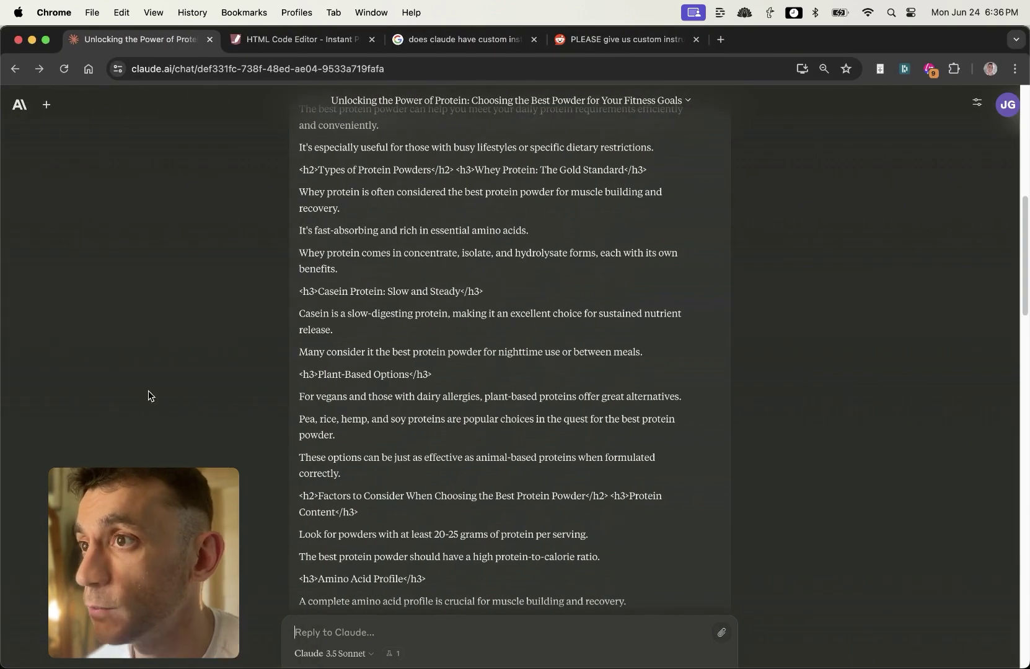
scroll(148, 392, up, 15)
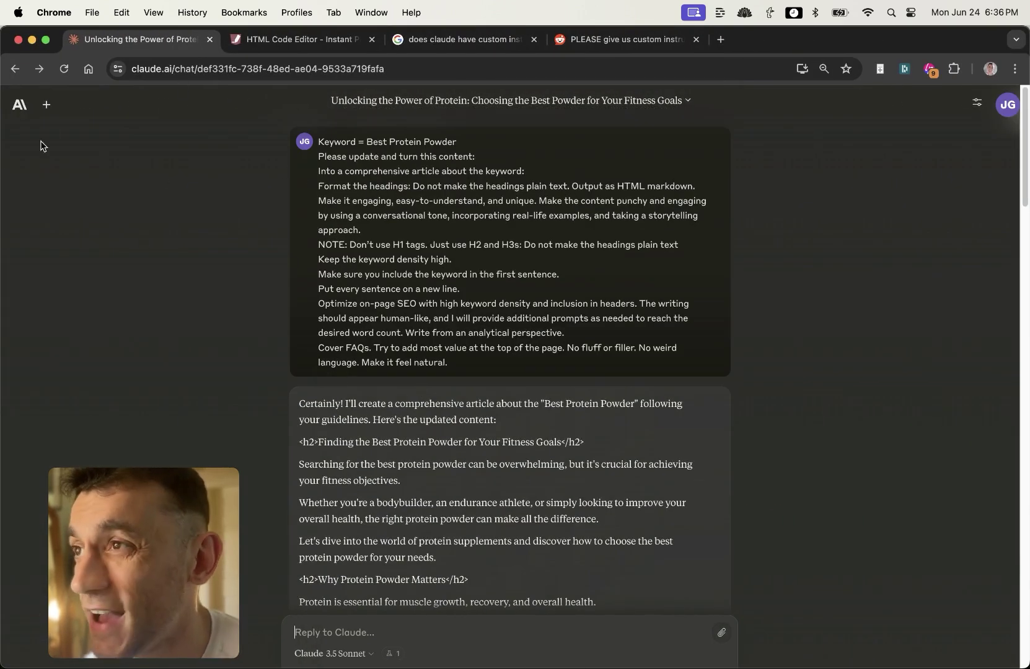
drag(3, 318, 576, 328)
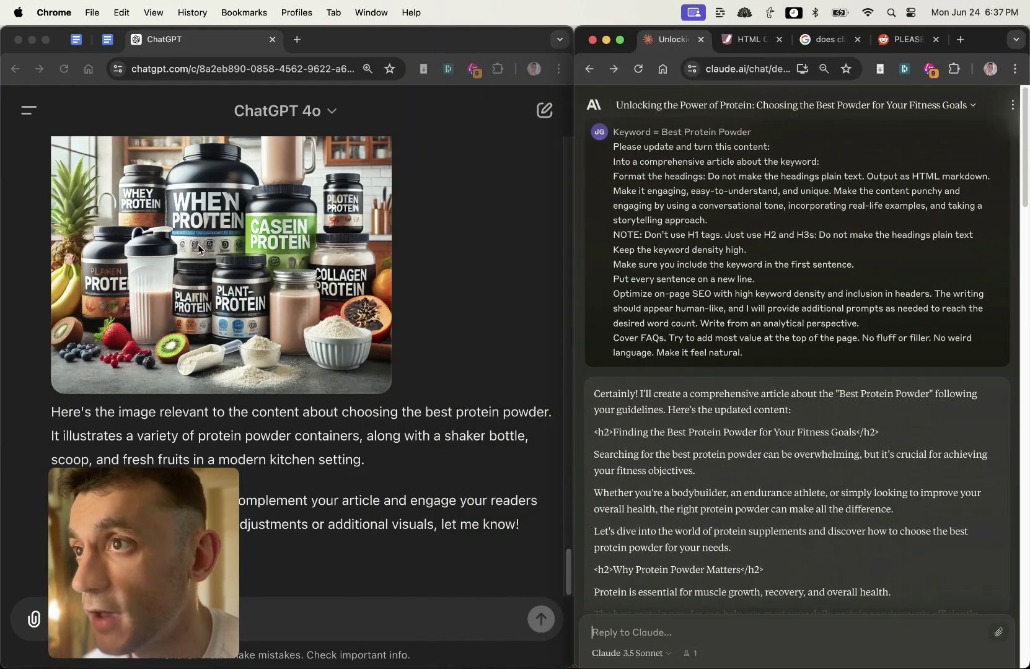
click(115, 39)
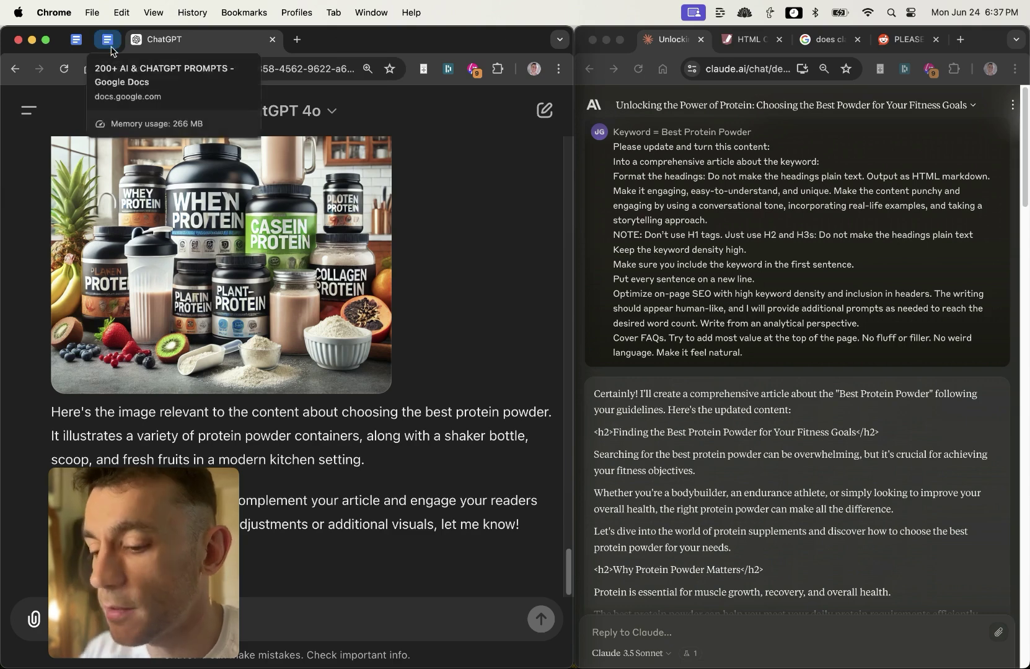
key(super+t)
Step: Open the prompts Google Doc and select the two SEO Calculator prompt lines
key(super+v)
key(Return)
scroll(327, 352, down, 8)
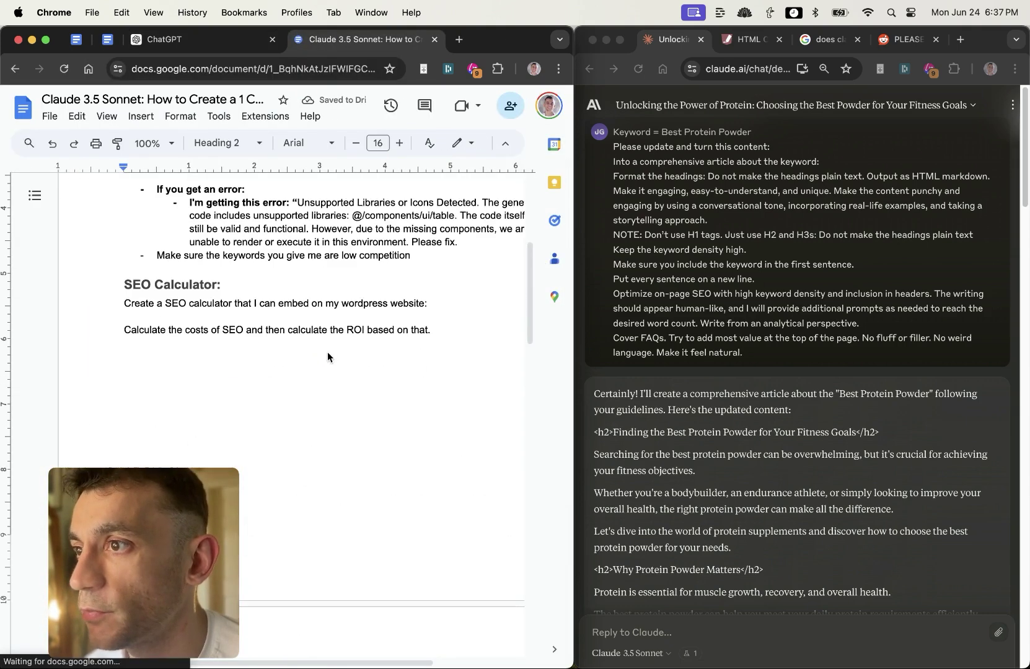
scroll(285, 324, up, 3)
scroll(156, 351, down, 1)
drag(124, 328, 85, 354)
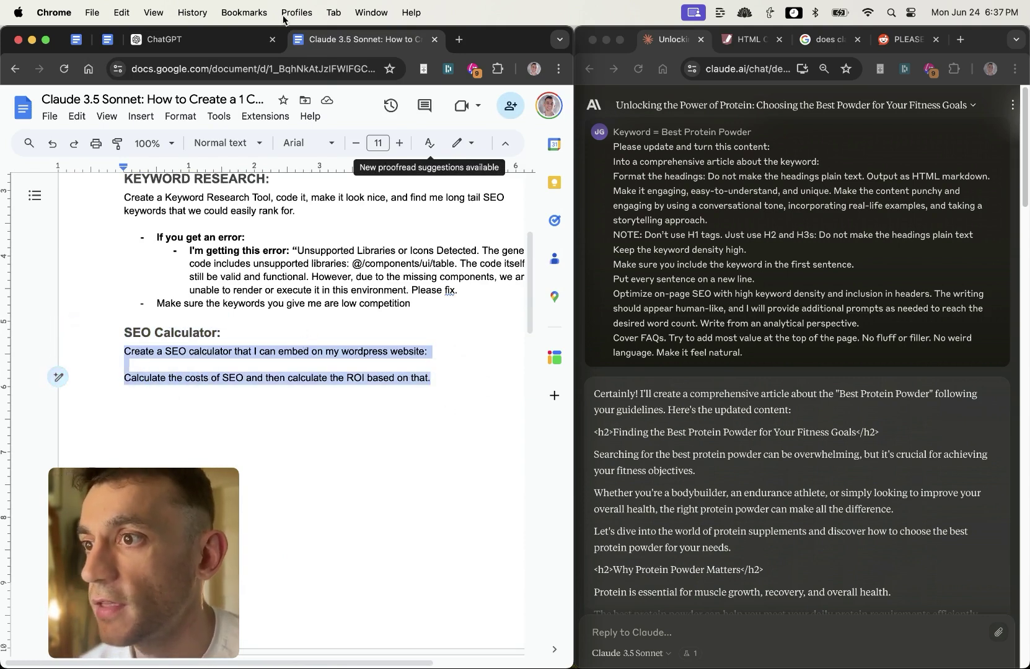
Step: Paste the SEO Calculator prompt into a new ChatGPT message and send it
double_click(493, 39)
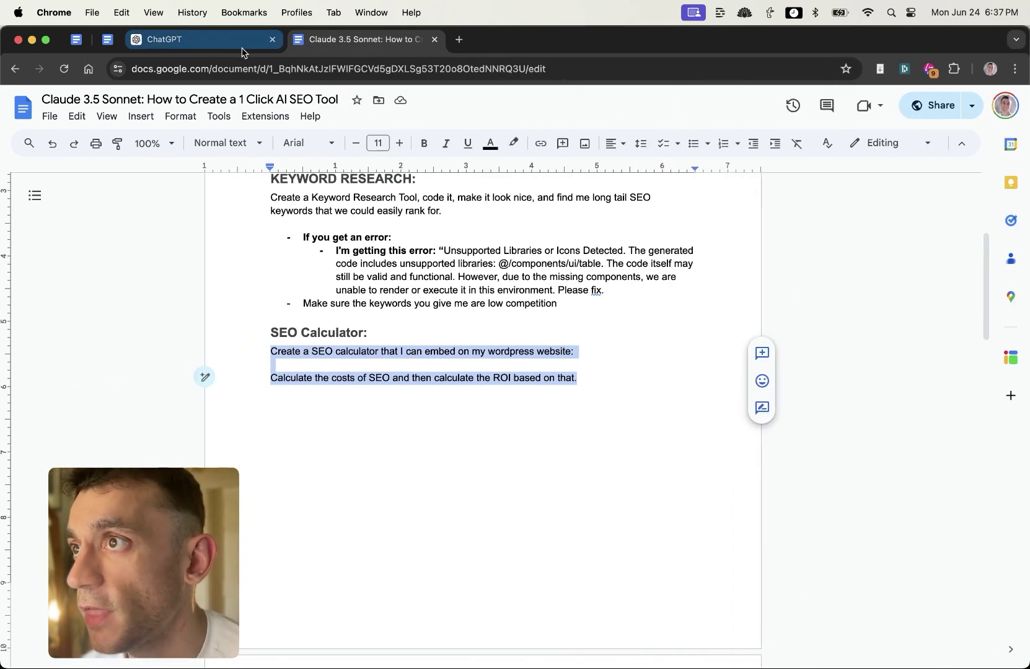
click(242, 41)
click(483, 620)
key(cmd+v)
key(Return)
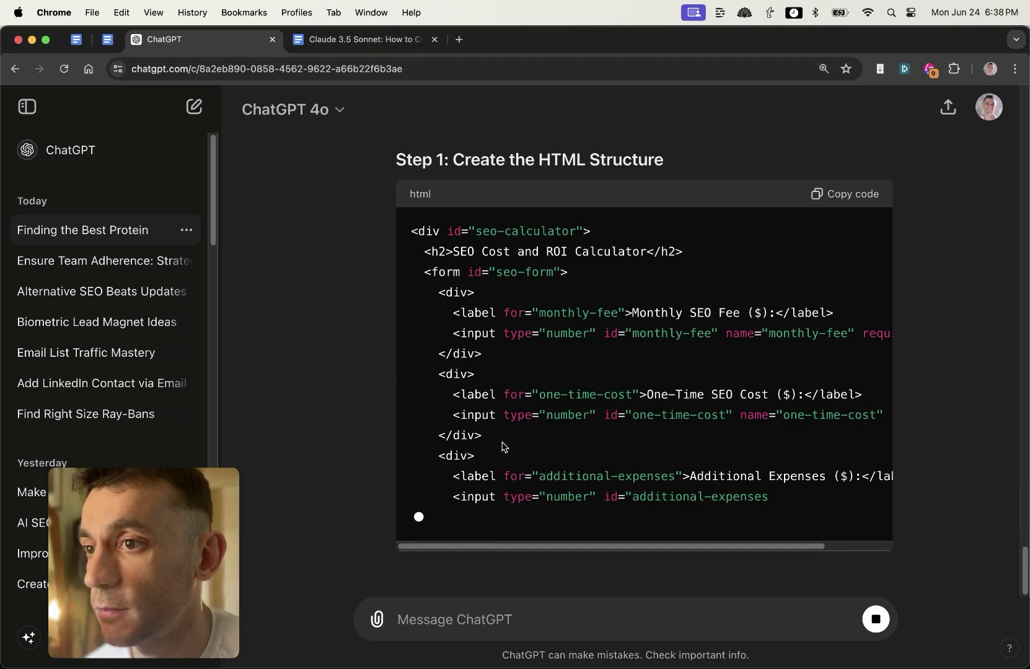
Step: Review ChatGPT's streaming SEO calculator HTML code and bring Claude's window forward
scroll(308, 399, up, 3)
scroll(389, 382, down, 5)
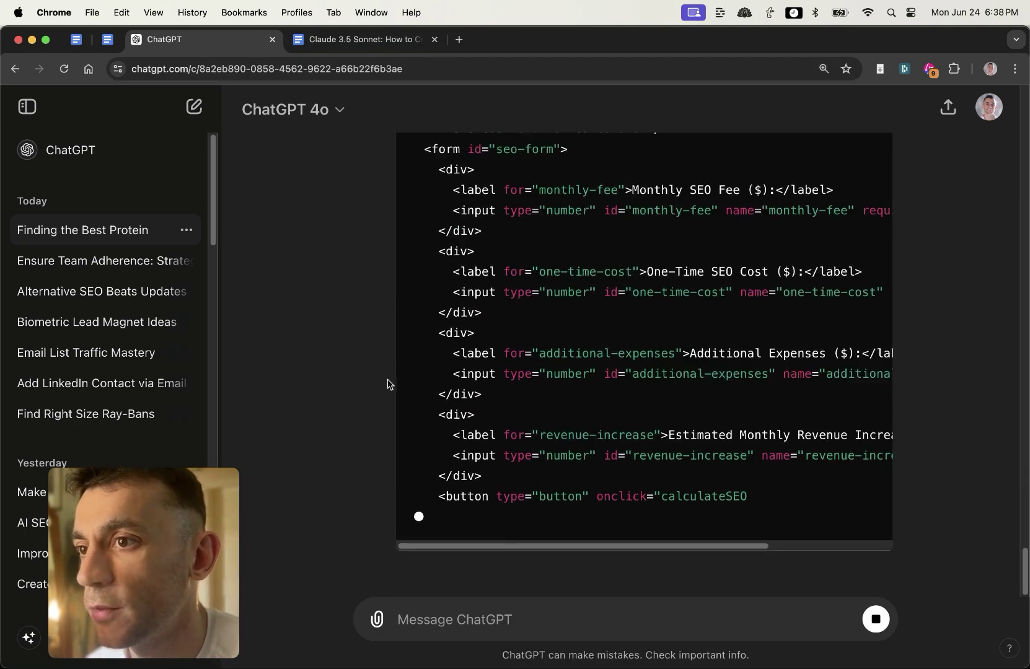
click(446, 630)
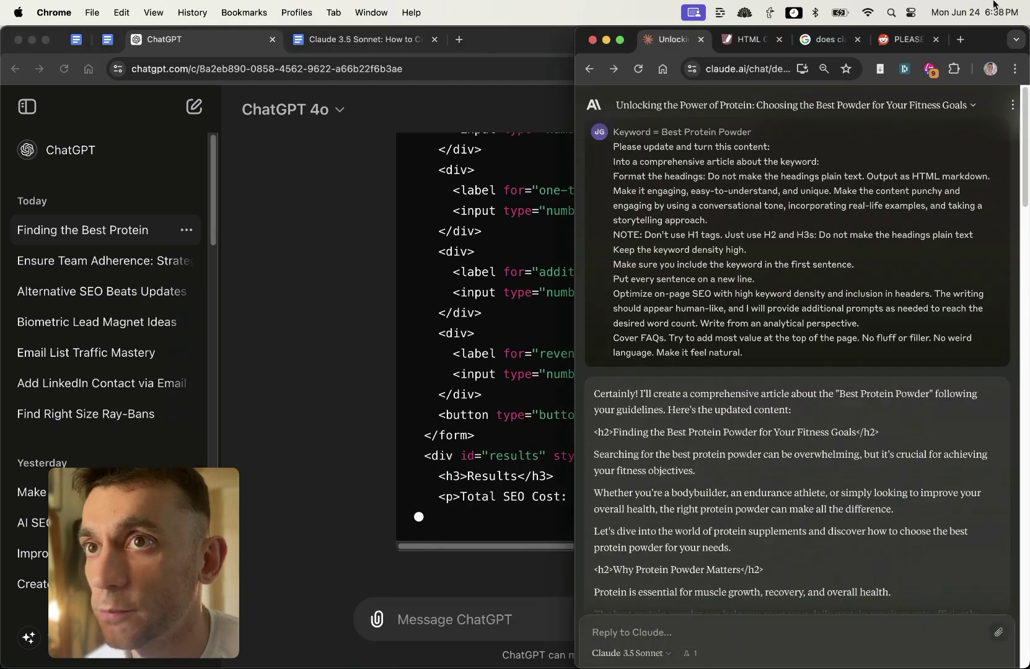
Step: Maximise Claude, start a new chat, and confirm Artifacts is enabled in Feature Preview
double_click(976, 29)
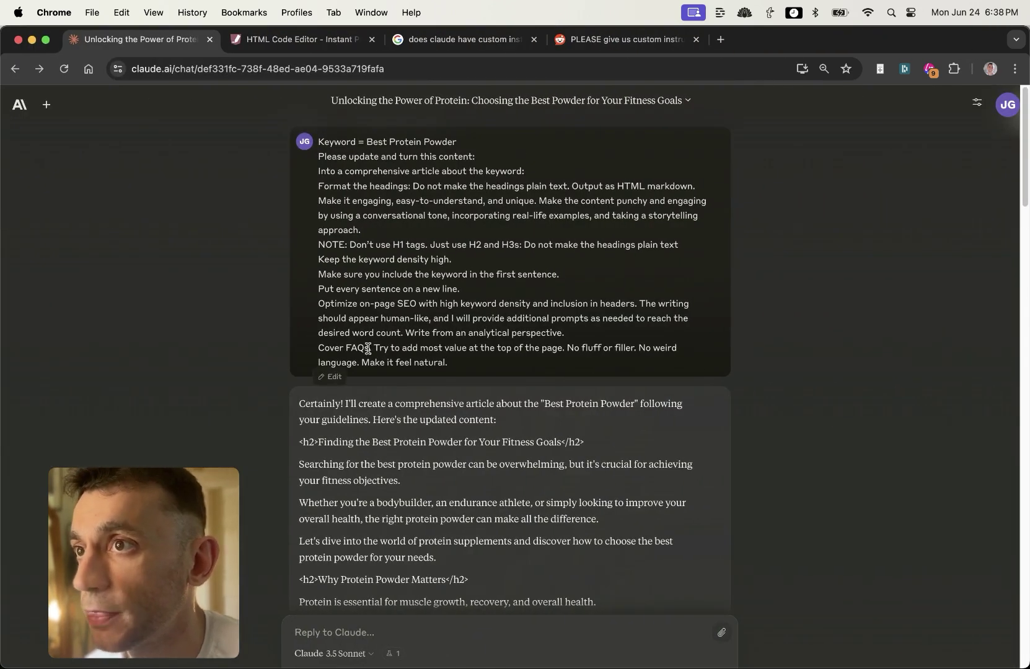
click(45, 106)
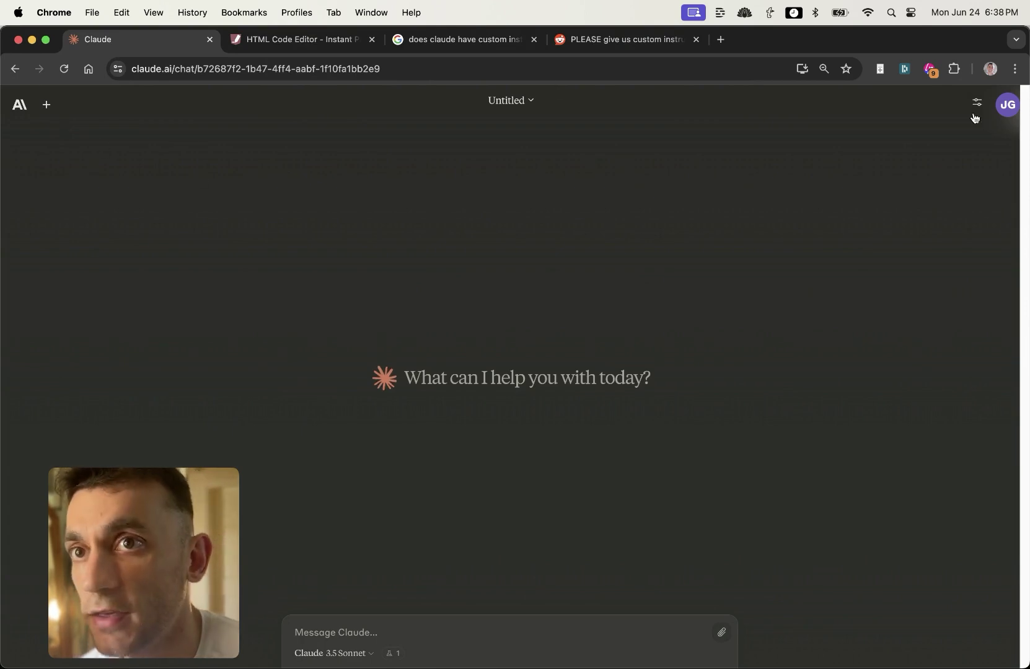
click(1007, 107)
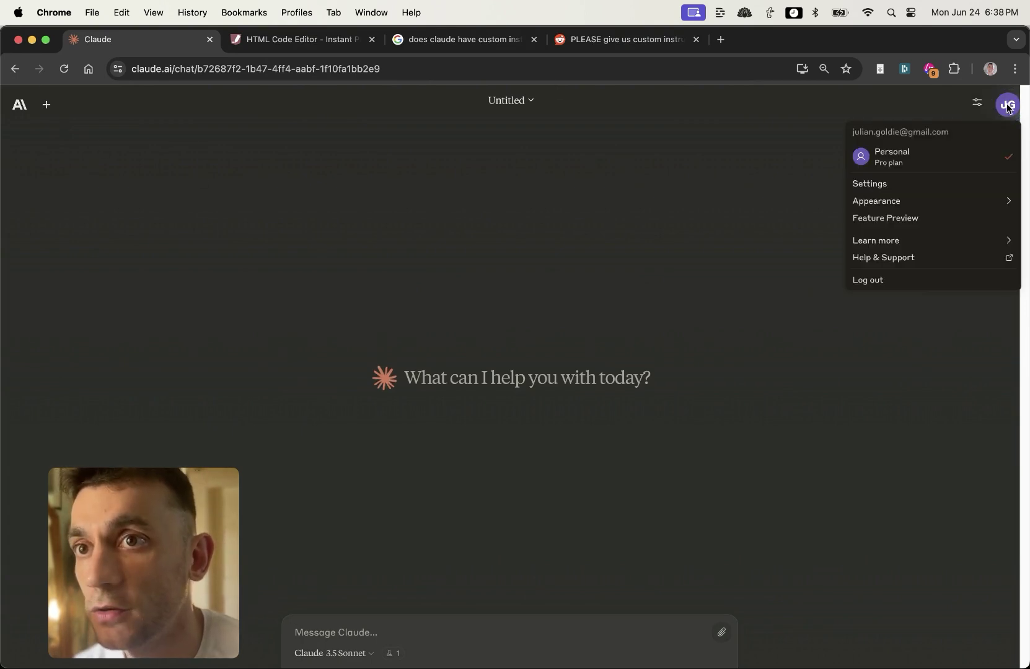
click(896, 219)
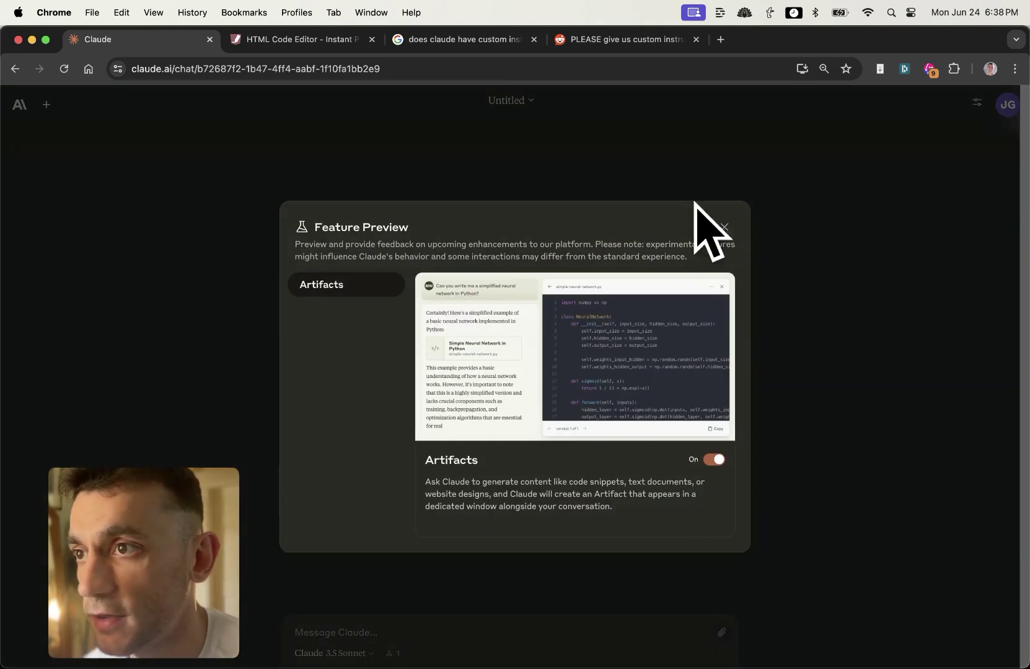
click(727, 227)
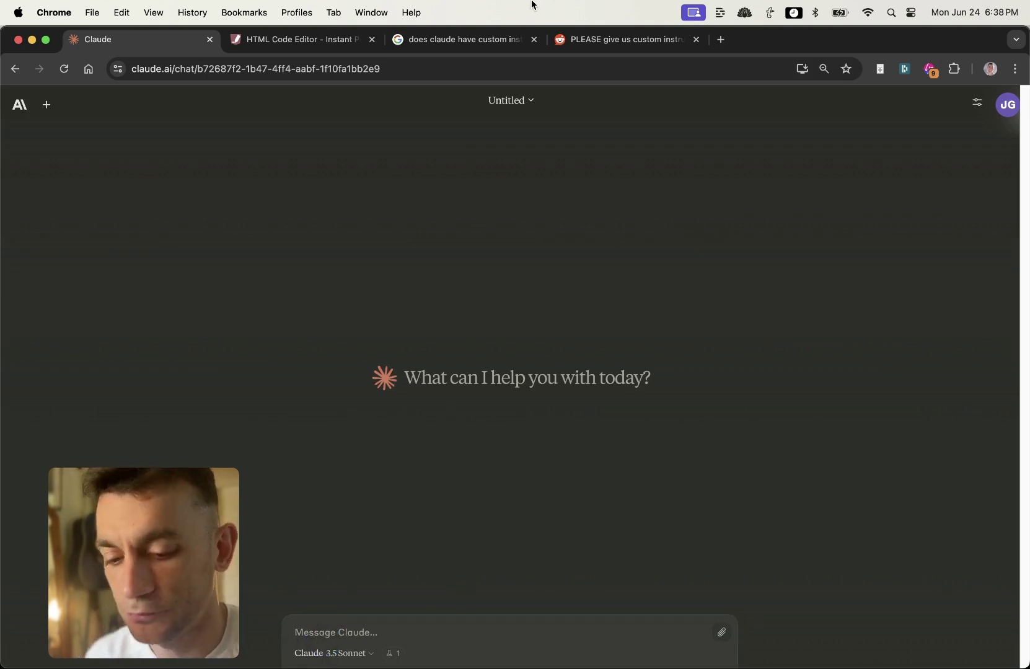
Step: Paste the SEO Cost and ROI Calculator prompt into Claude and send it
key(super+v)
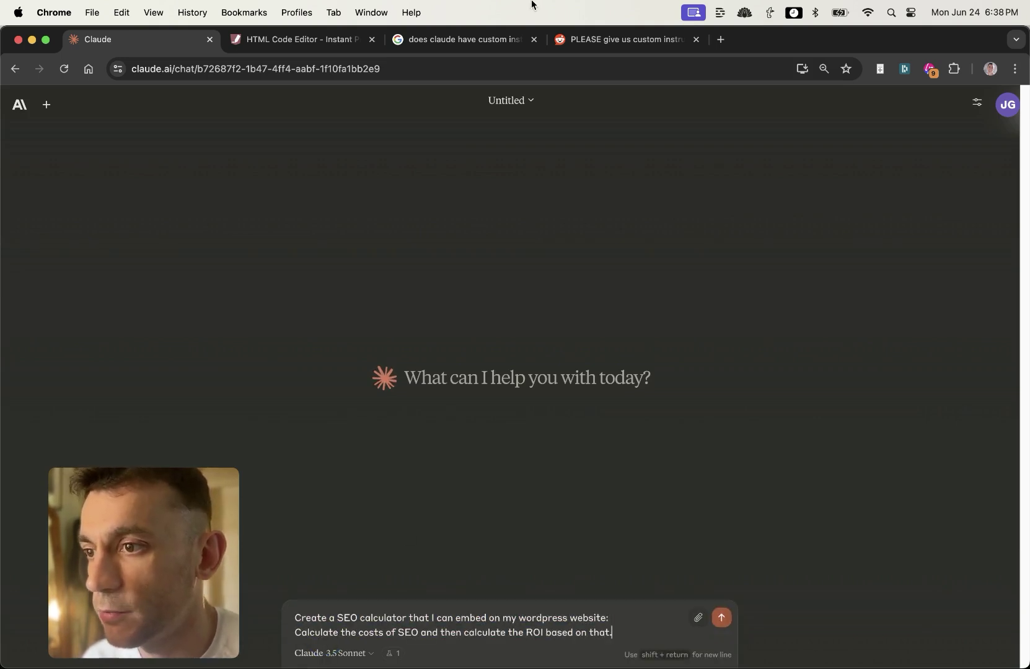
key(super+shift+Right)
key(Right)
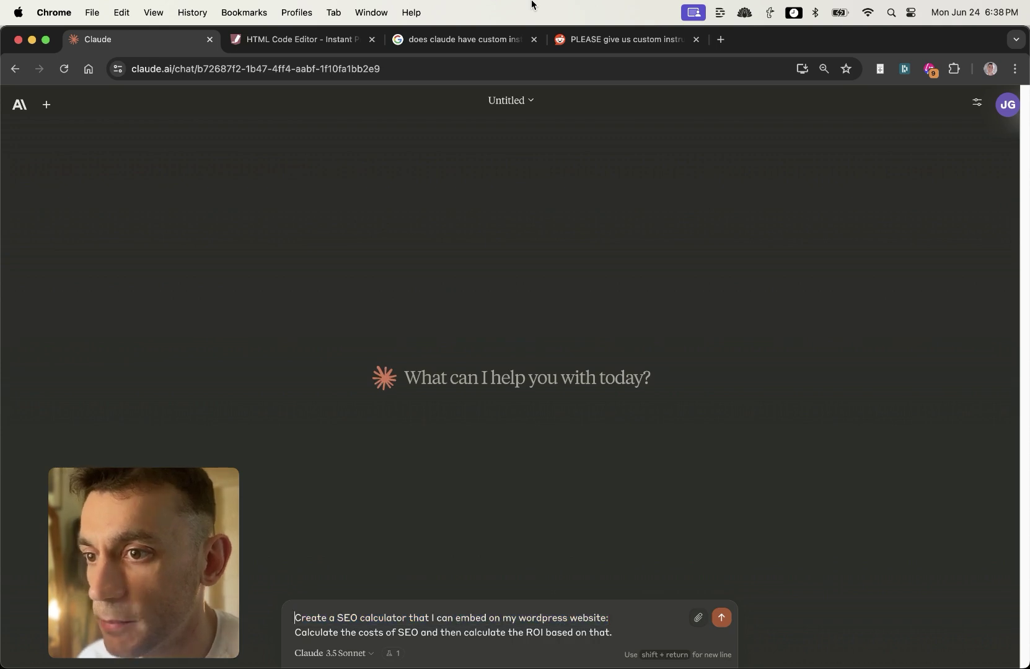
key(super+a)
key(Right)
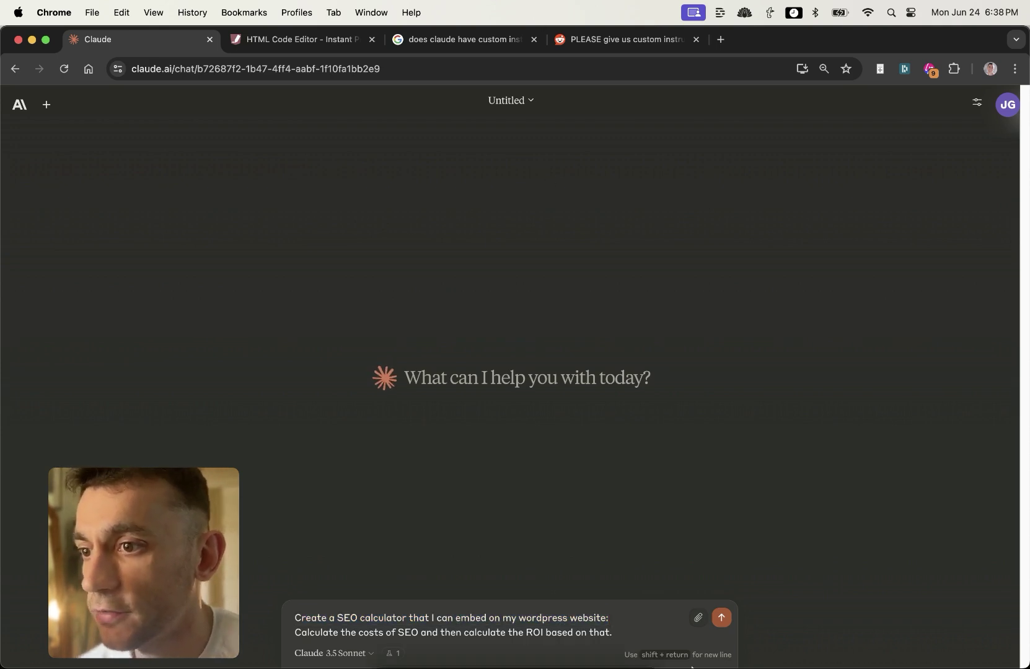
click(722, 620)
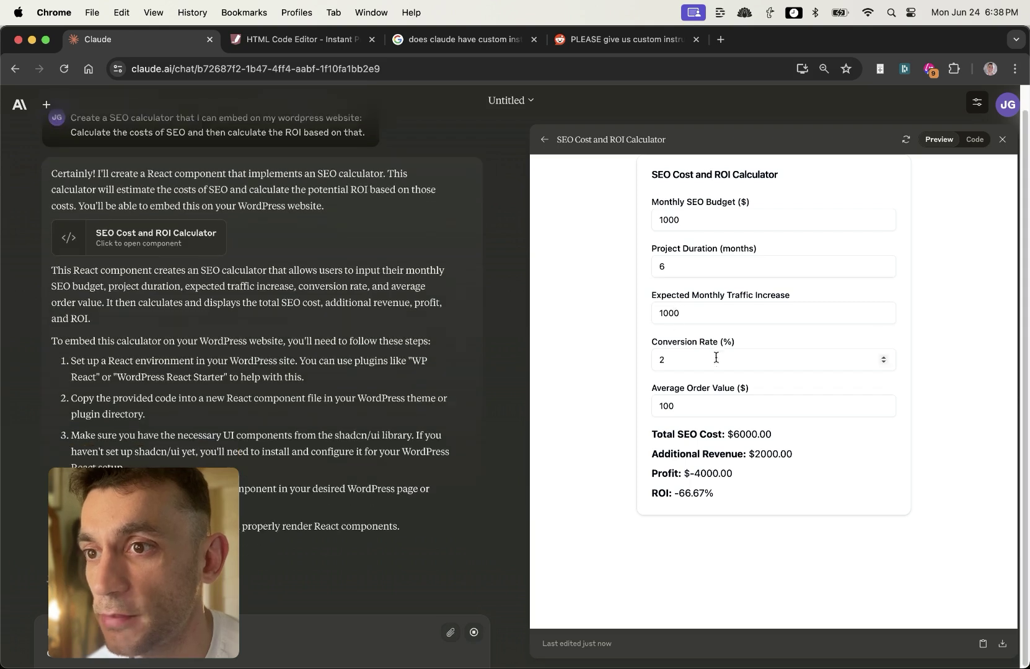
click(673, 222)
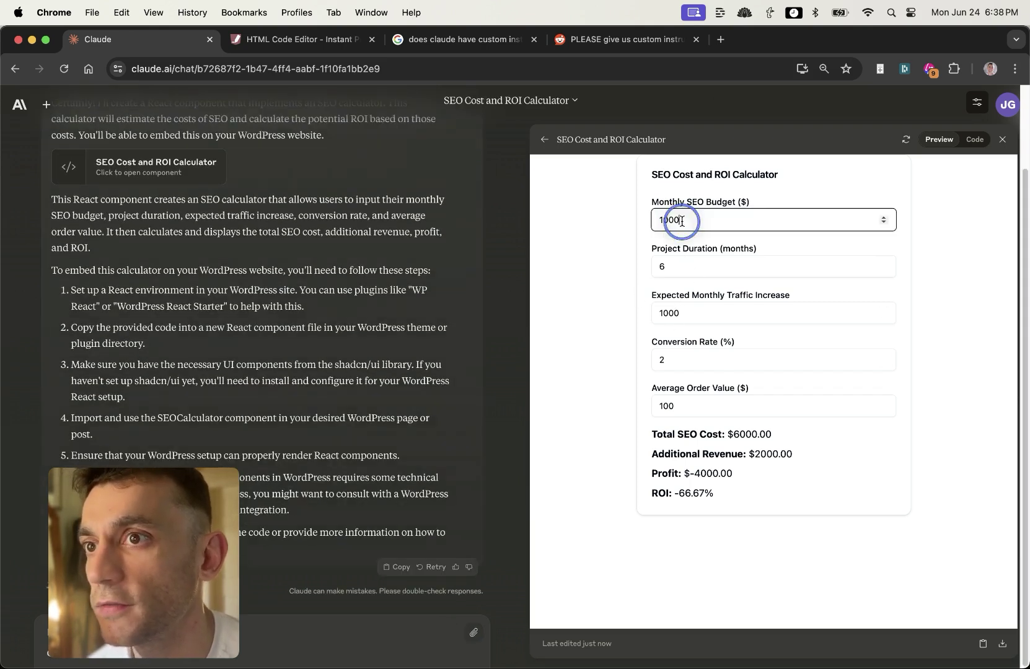
click(963, 138)
click(928, 139)
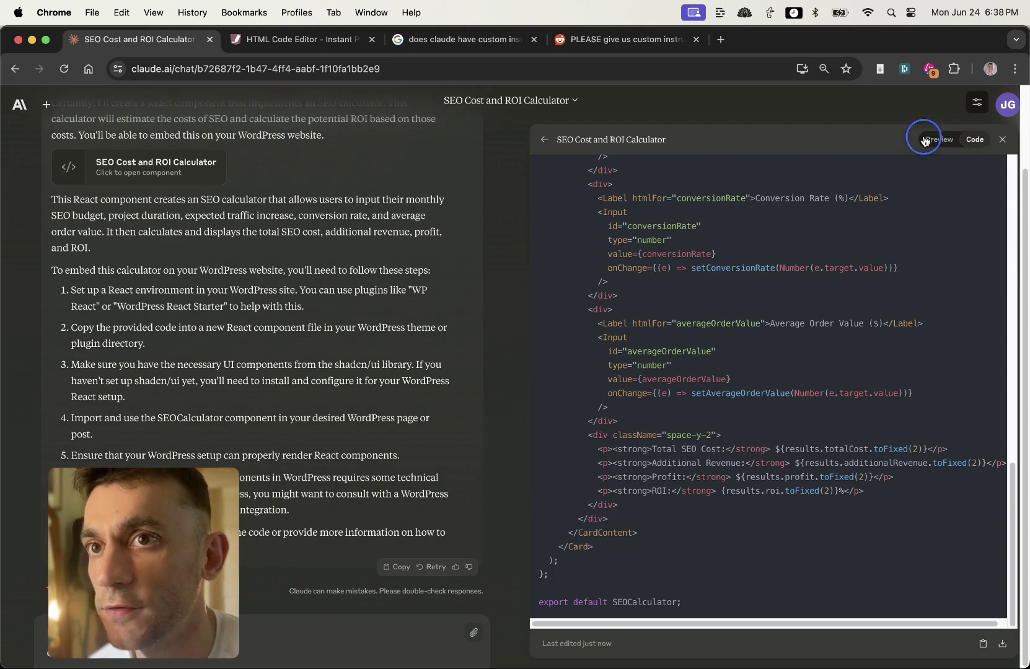
click(598, 374)
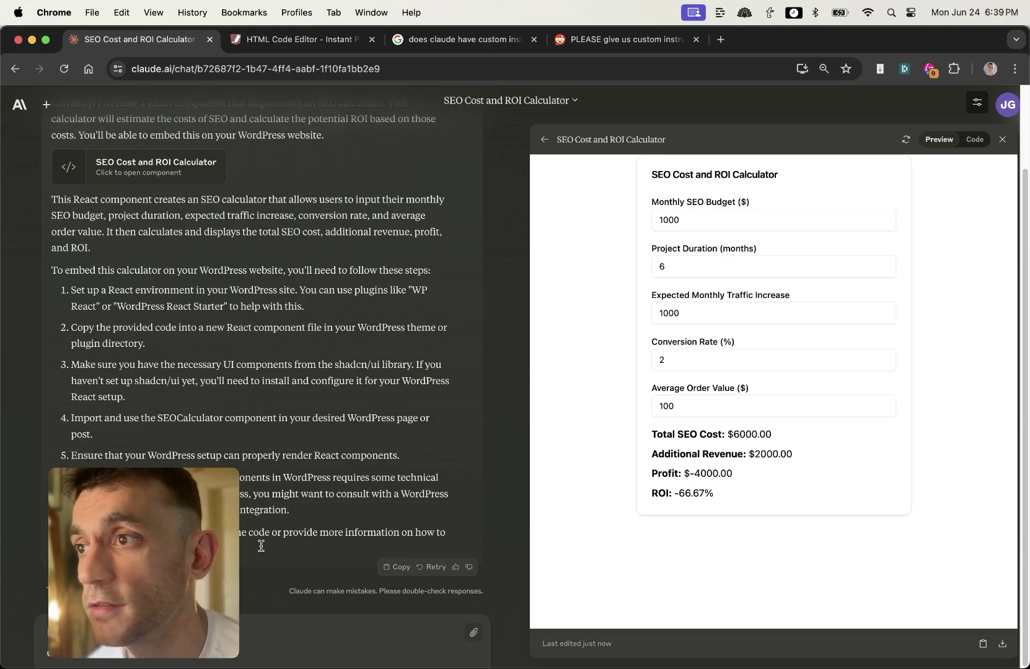
drag(205, 501, 192, 258)
click(207, 637)
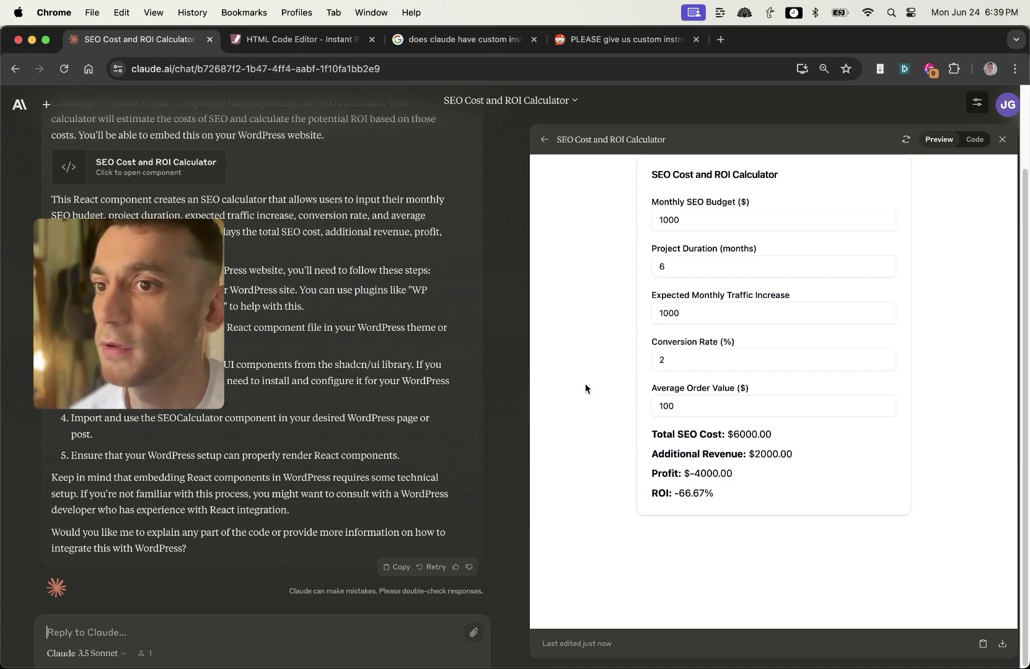
mouse_move(207, 293)
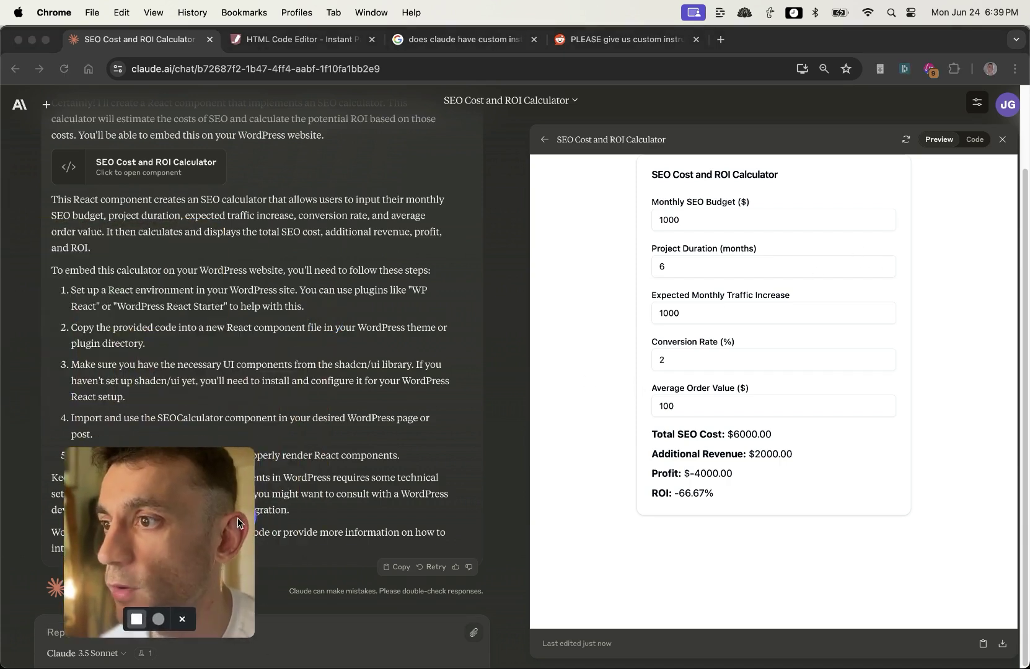
drag(238, 518, 222, 324)
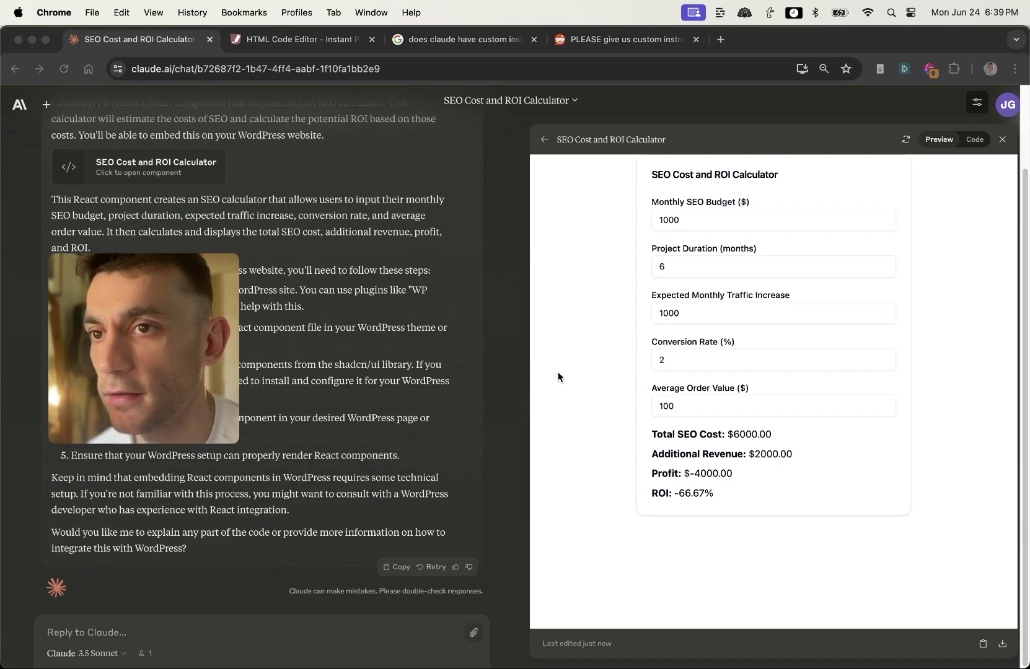
click(425, 395)
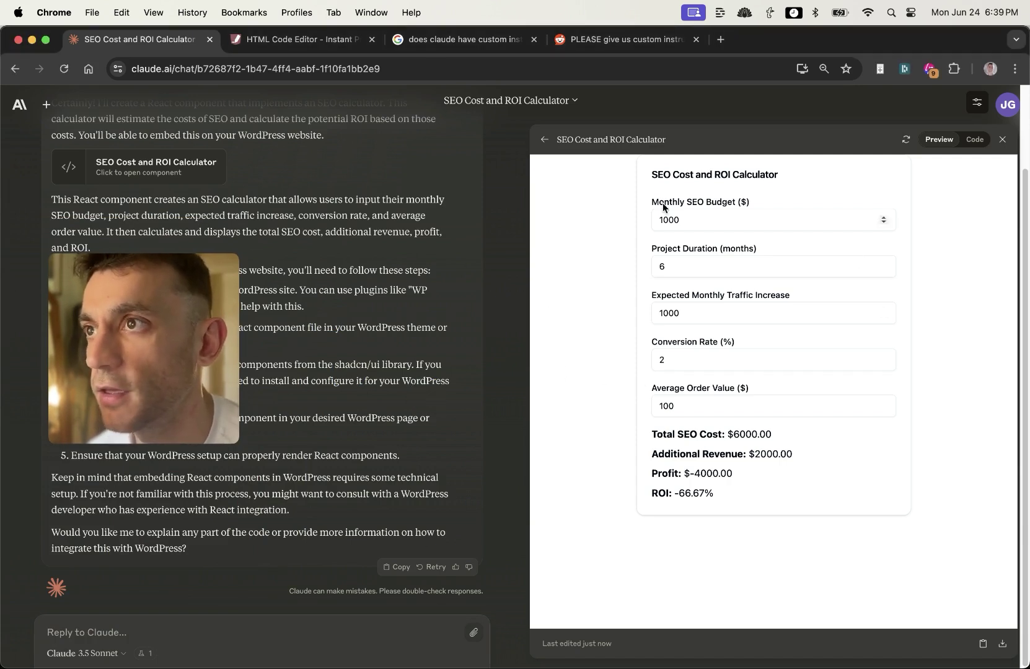
scroll(55, 124, up, 2)
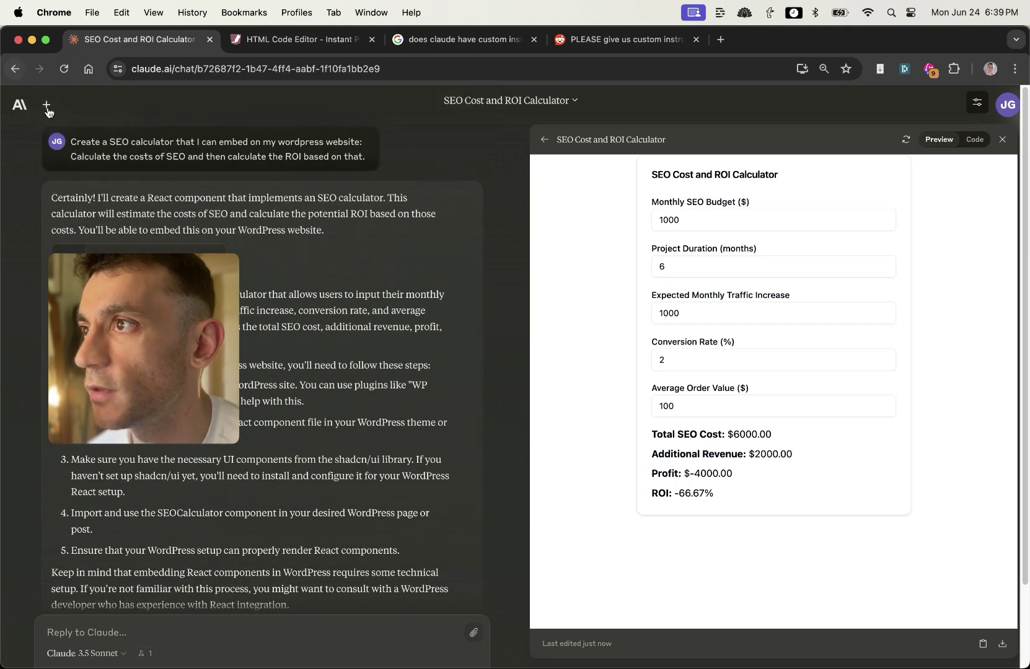
Step: Reopen the older SEO Cost and ROI Calculator chat and preview its SEO Topical Map Generator Tool
click(47, 107)
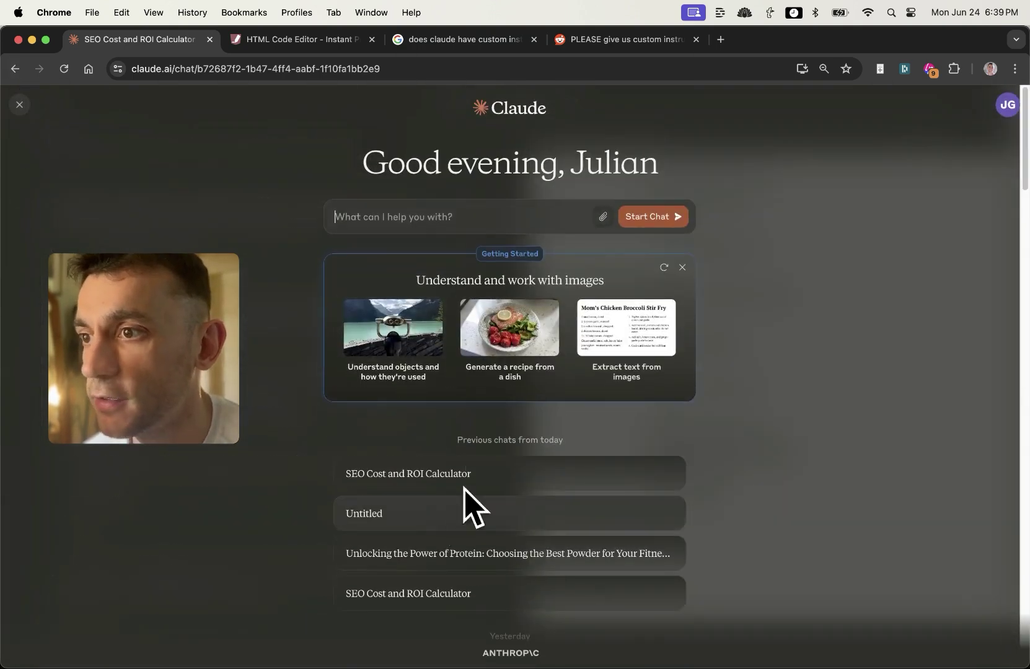
scroll(455, 526, down, 1)
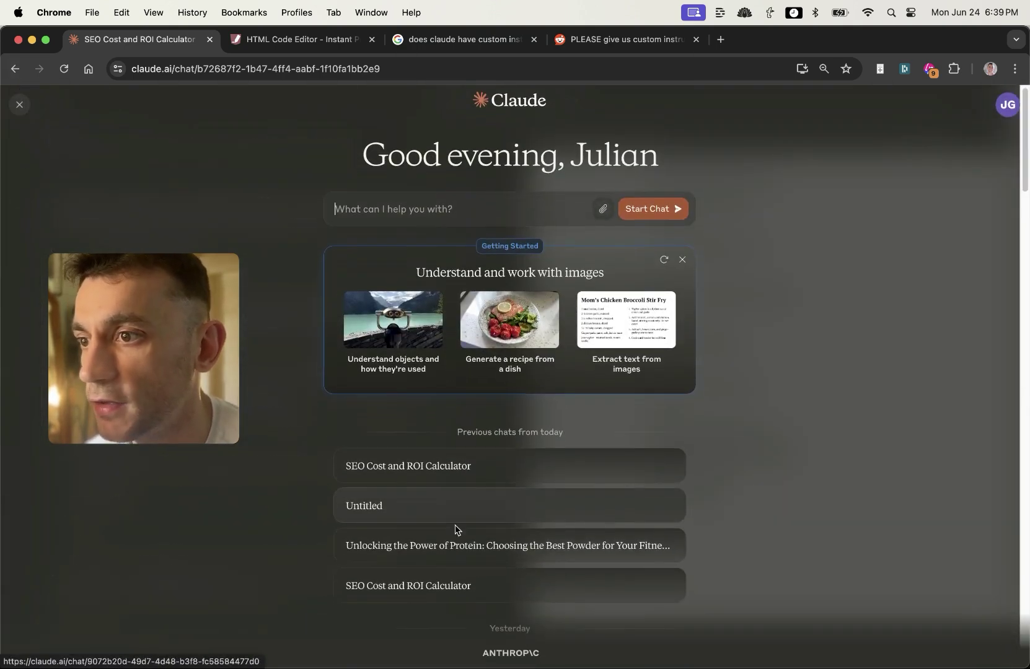
click(483, 589)
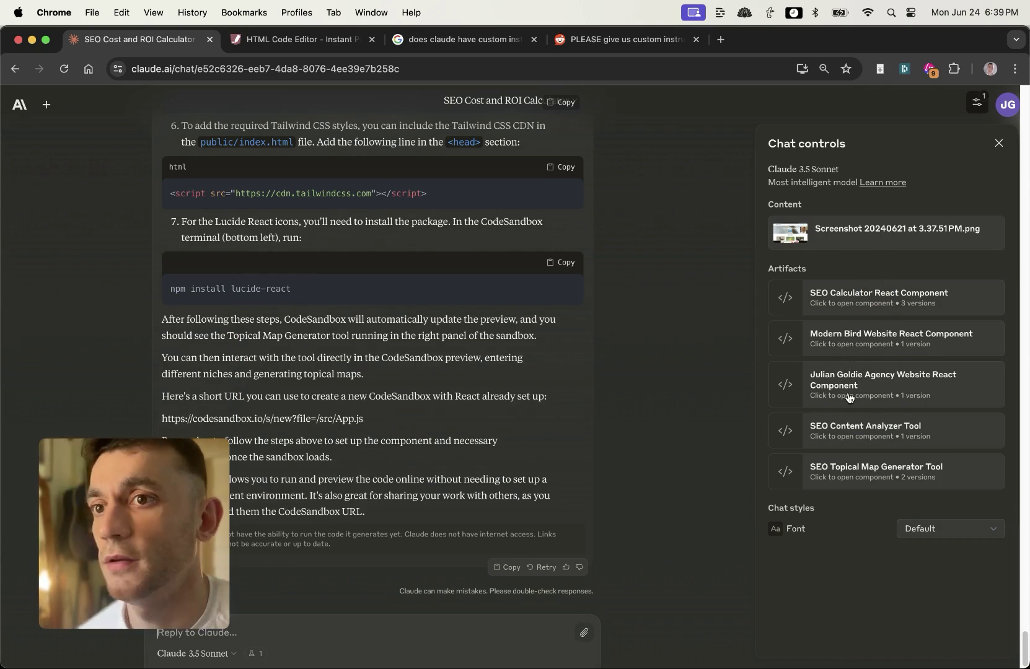
click(849, 477)
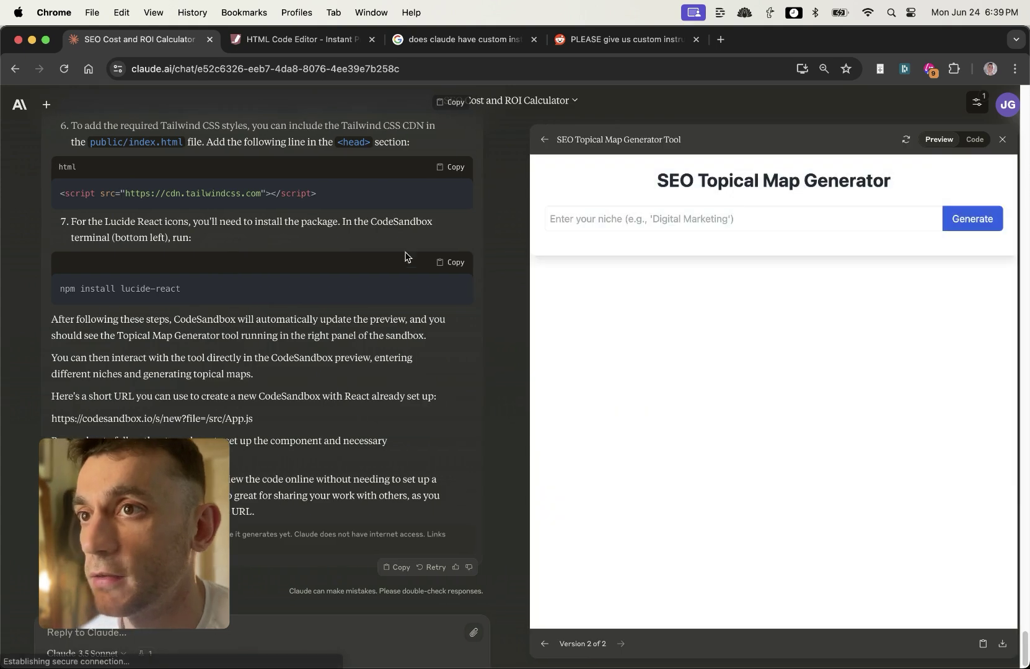
triple_click(774, 179)
click(1002, 139)
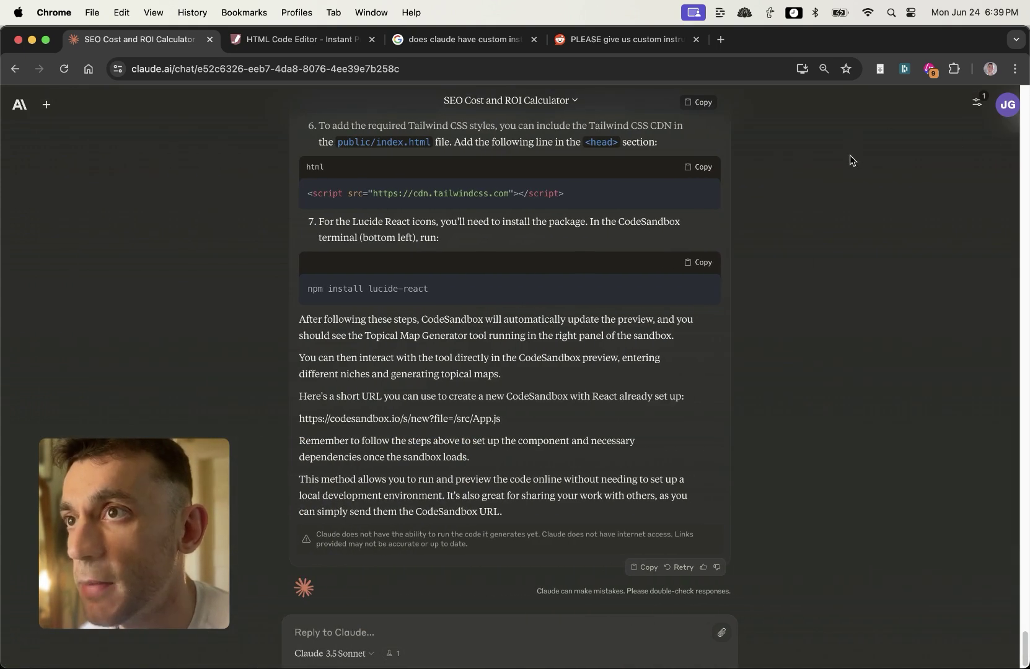
click(448, 632)
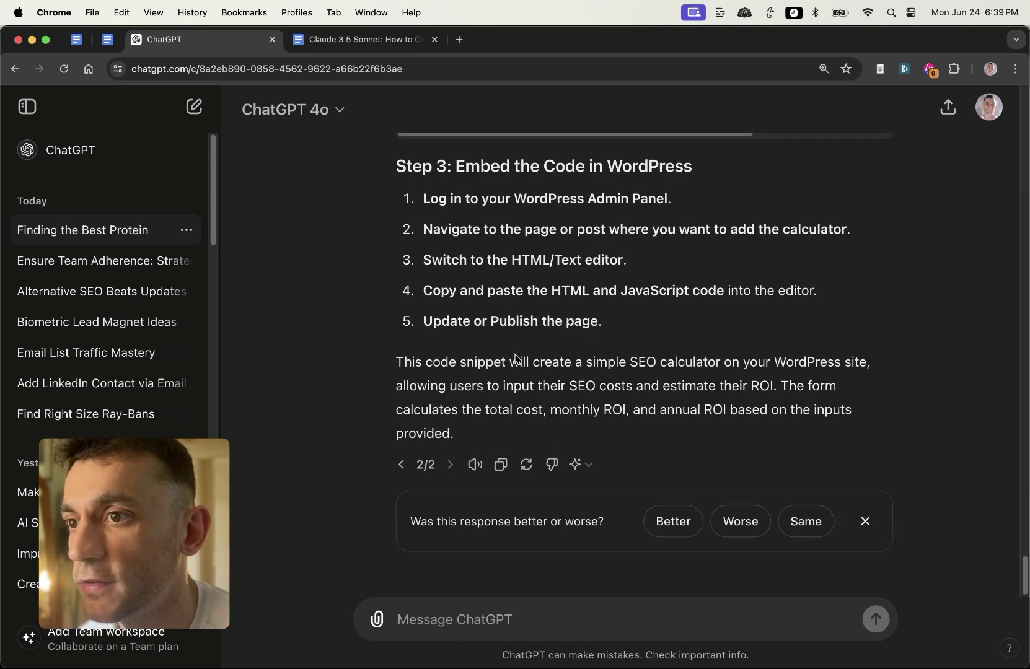
Step: Read back through ChatGPT's SEO calculator reply from Step 1 to Step 3
scroll(538, 372, up, 5)
scroll(538, 372, up, 6)
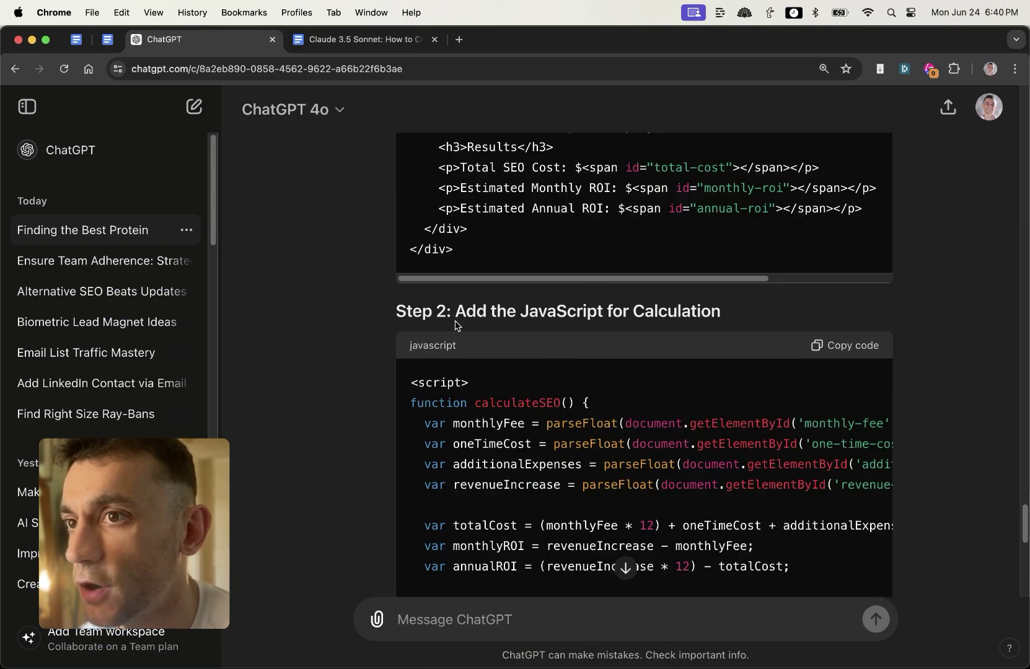
drag(460, 325, 453, 322)
click(873, 324)
scroll(660, 402, up, 15)
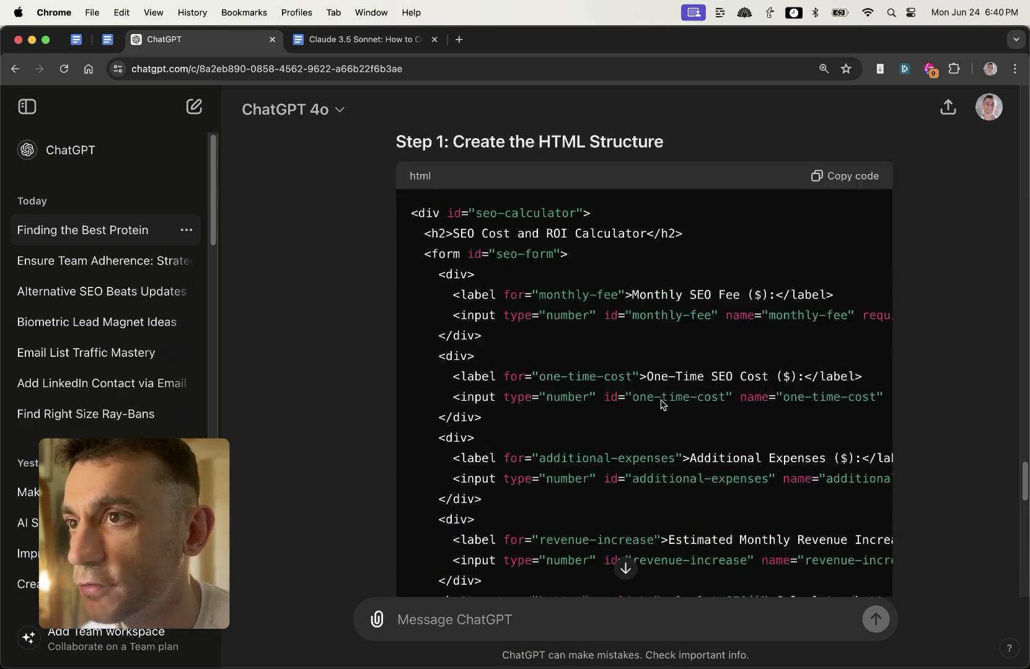
drag(375, 274, 681, 265)
click(469, 200)
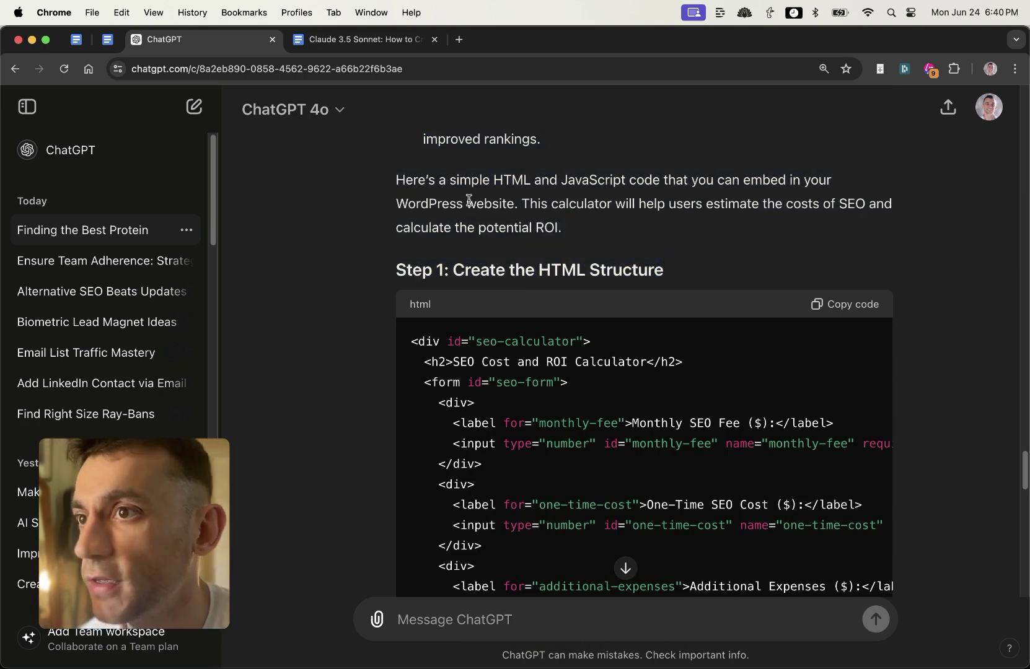
scroll(538, 310, down, 20)
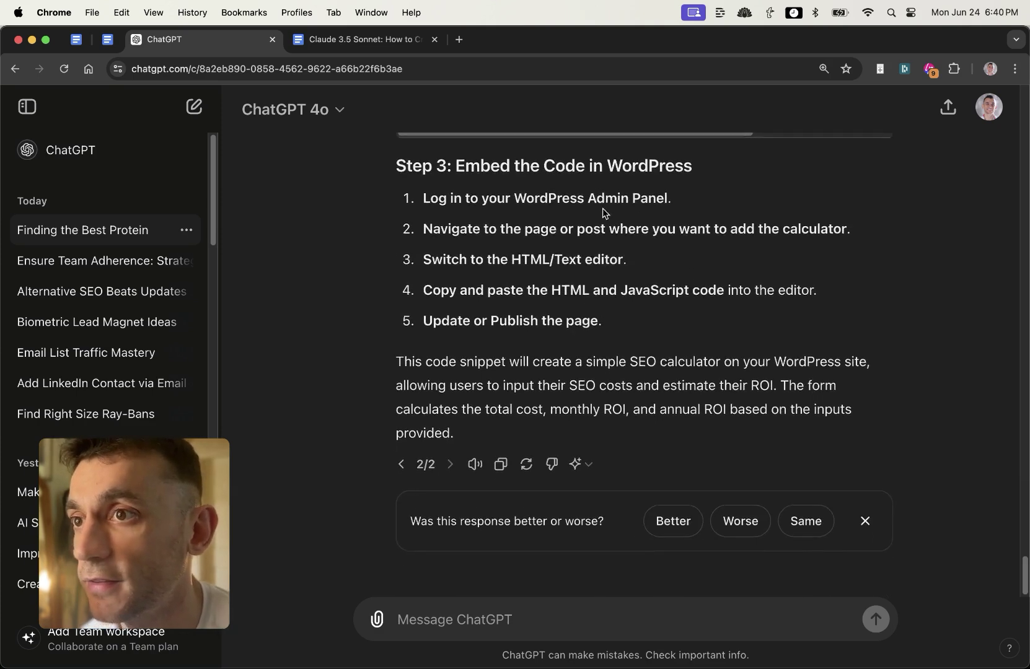
scroll(602, 279, up, 10)
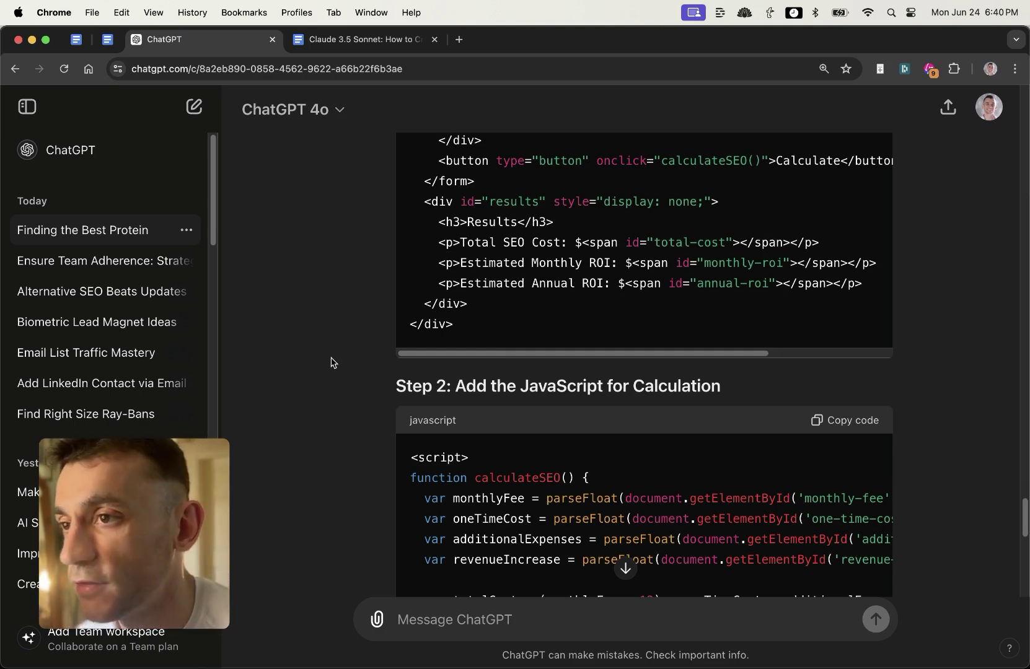
scroll(338, 451, up, 12)
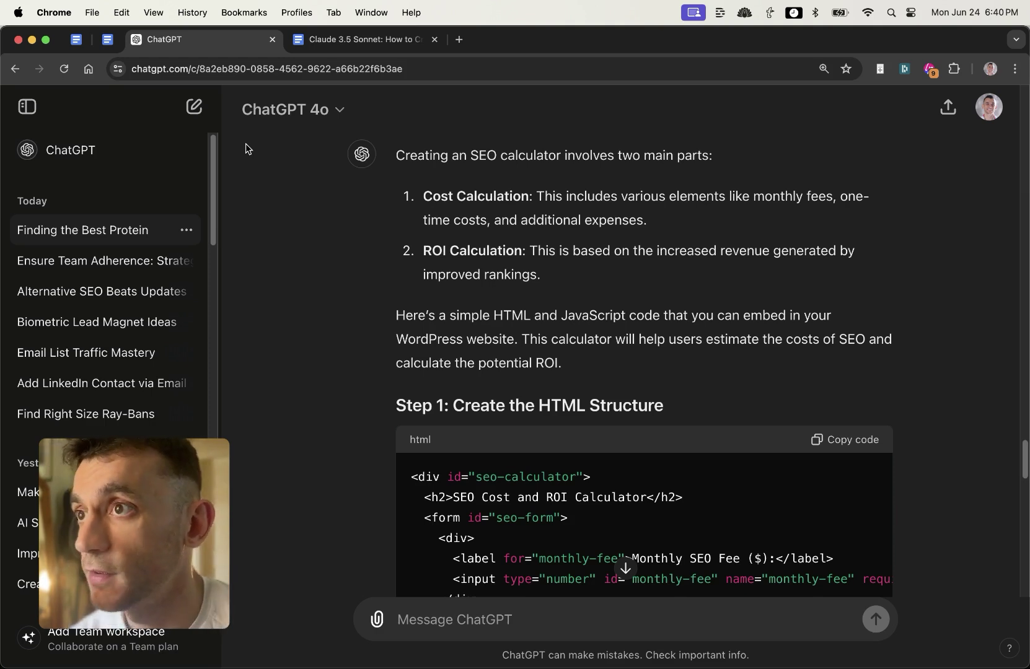
scroll(342, 406, up, 4)
scroll(386, 357, down, 15)
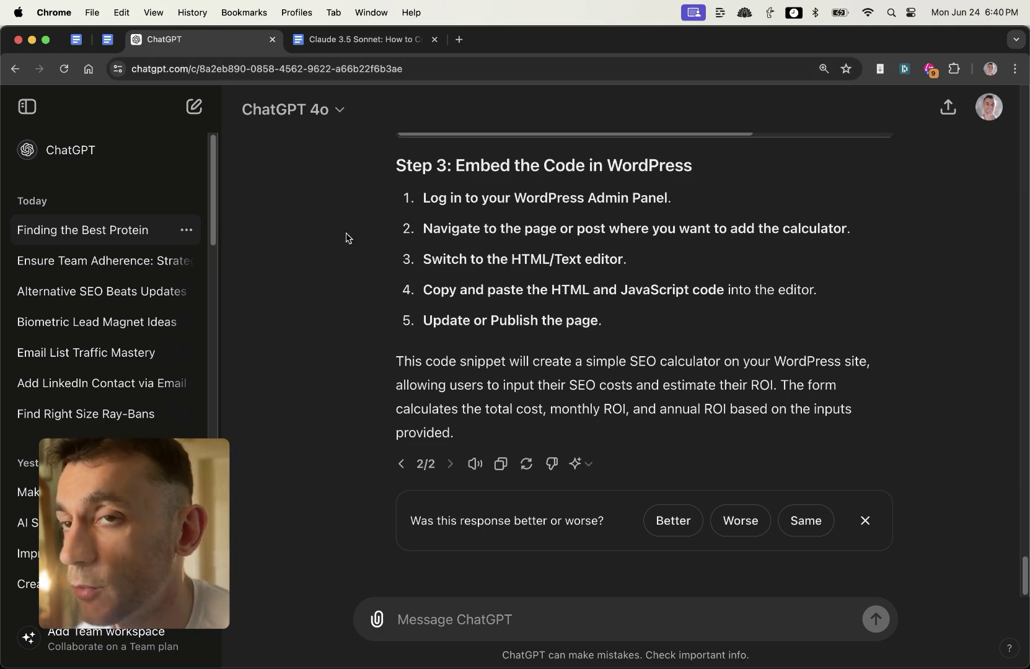
Step: Check the account menu, then open Corcel chat in a new background tab
click(989, 107)
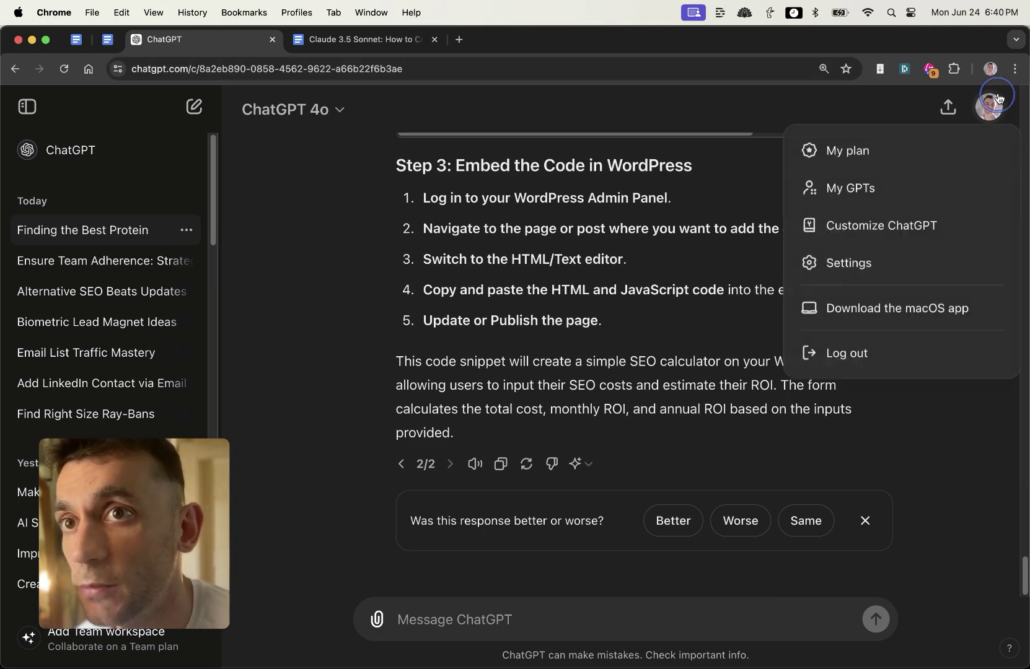
click(304, 353)
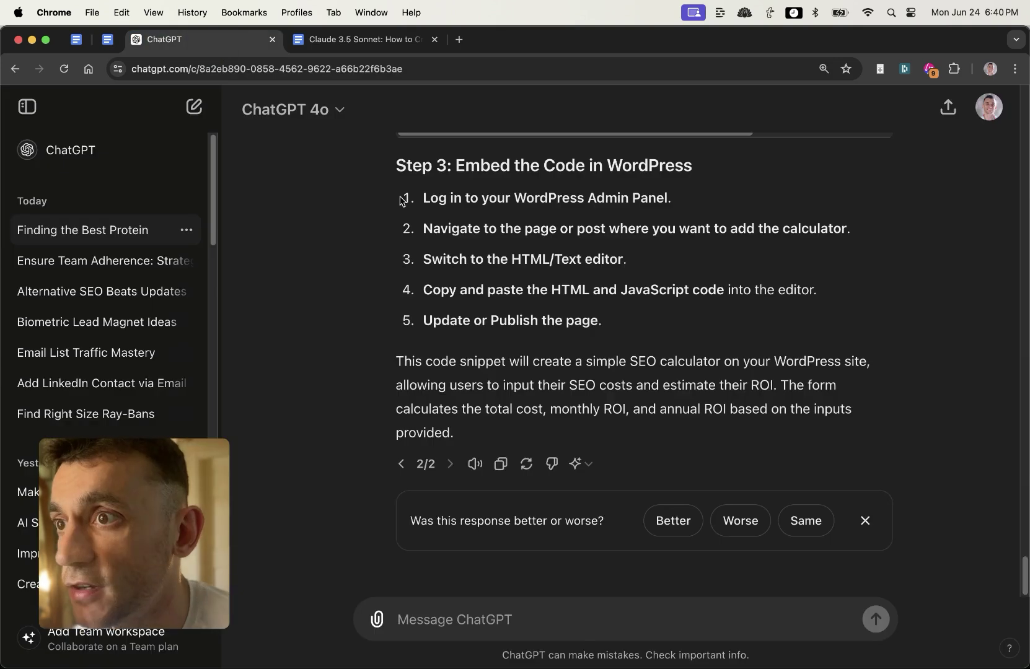
scroll(440, 249, up, 8)
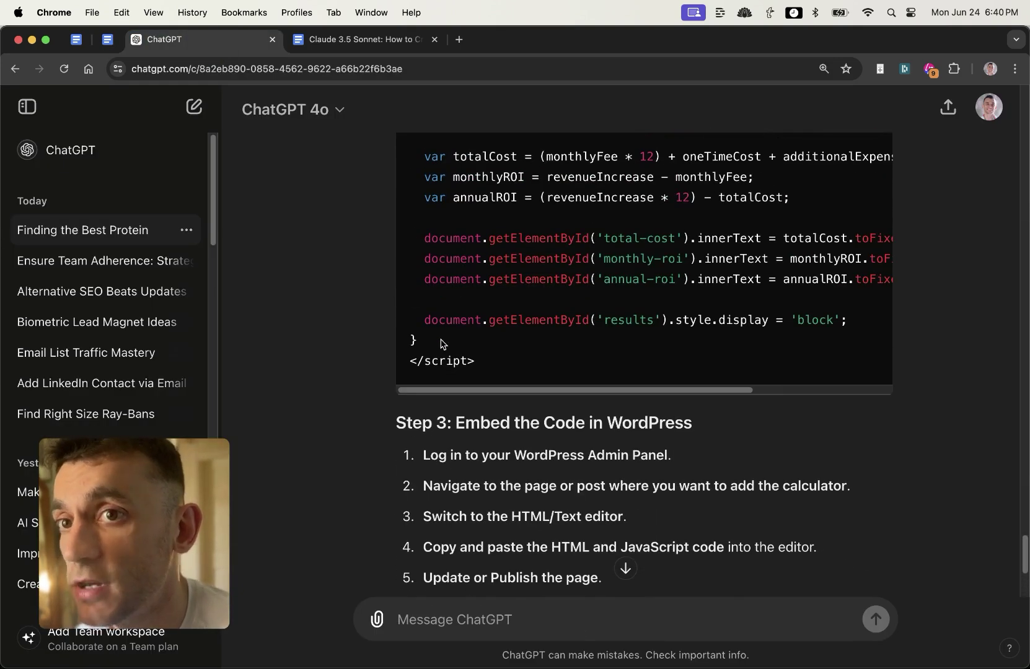
scroll(336, 425, up, 7)
scroll(340, 434, down, 15)
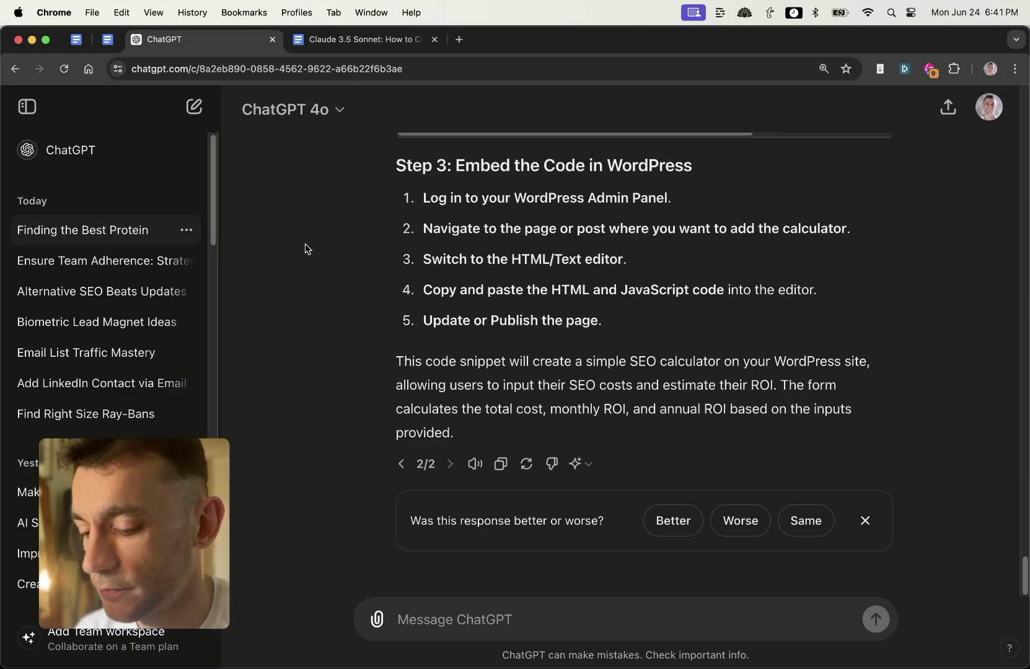
click(395, 256)
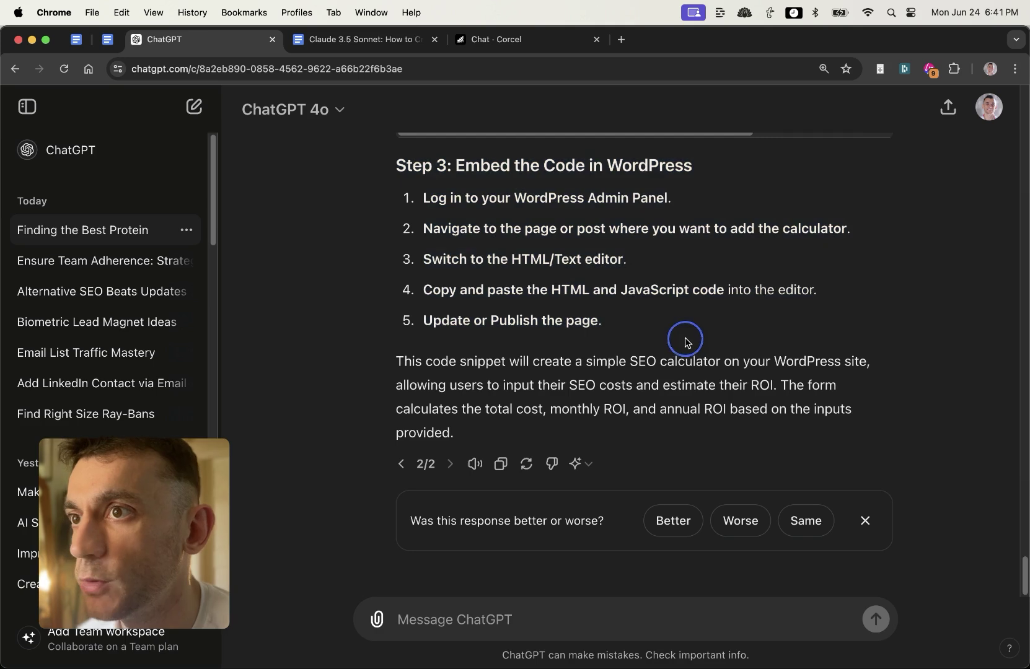
Step: In Corcel, start a new image chat with the prompt 'Create an image related to protein powder'
click(518, 41)
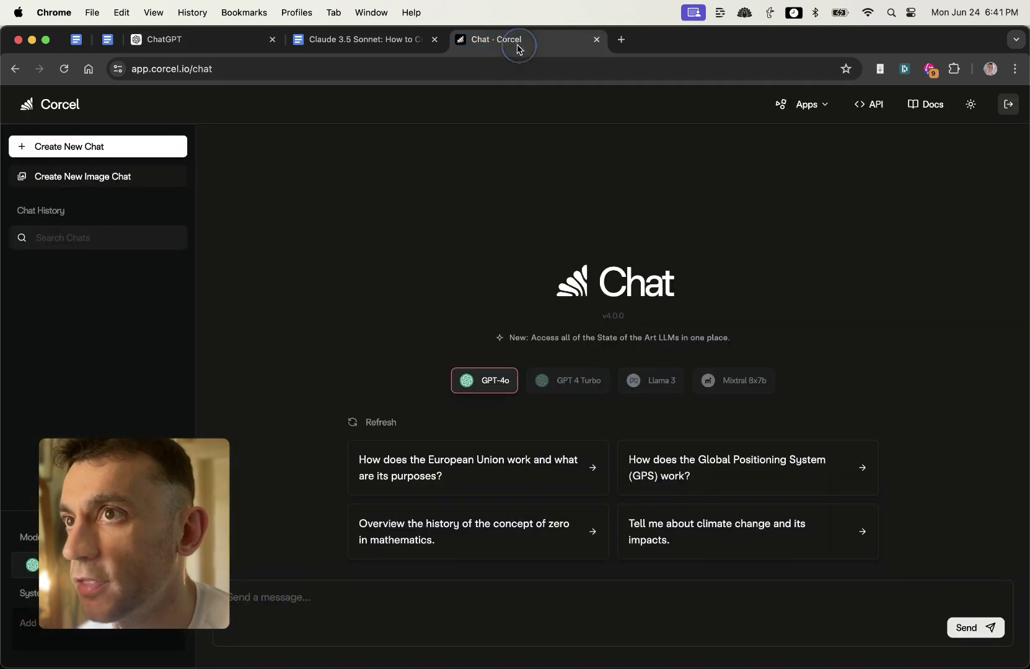
click(114, 178)
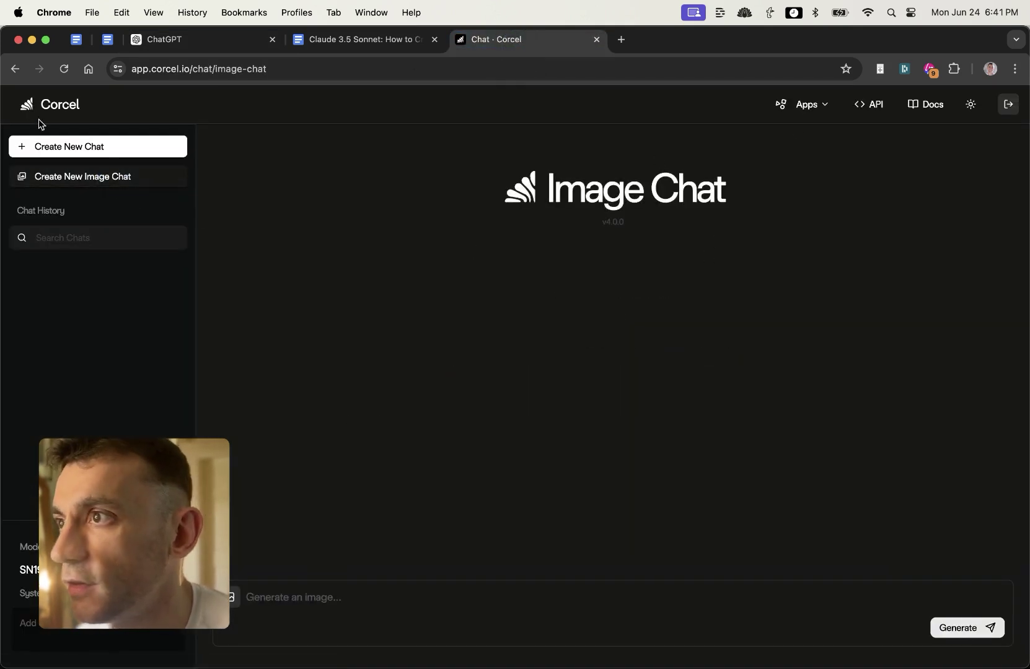
drag(71, 606, 32, 354)
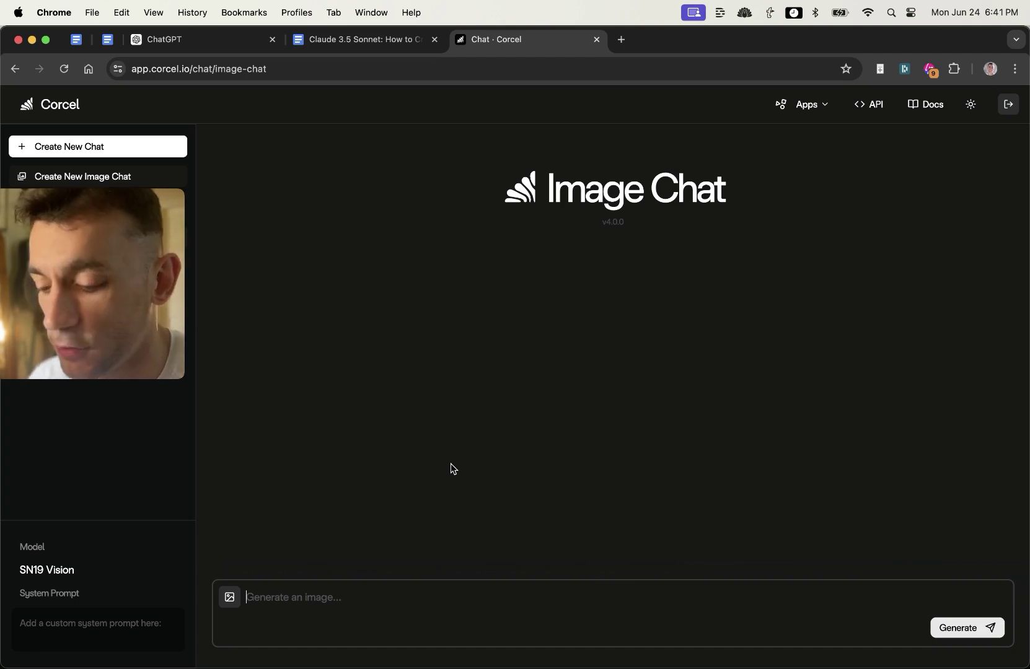
text(Create an image related to protein powder)
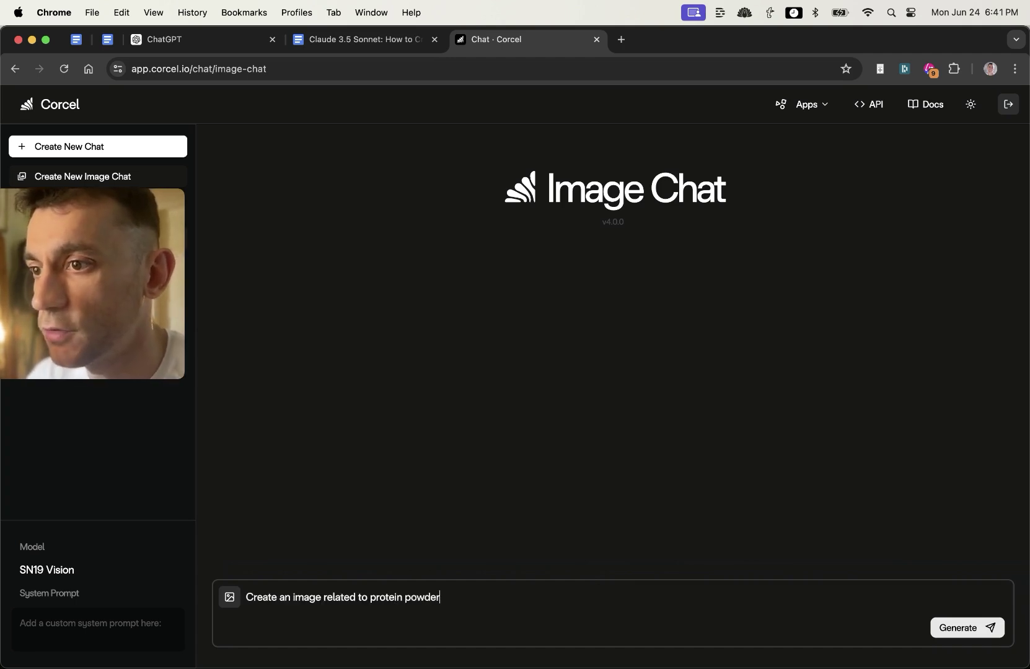
key(Return)
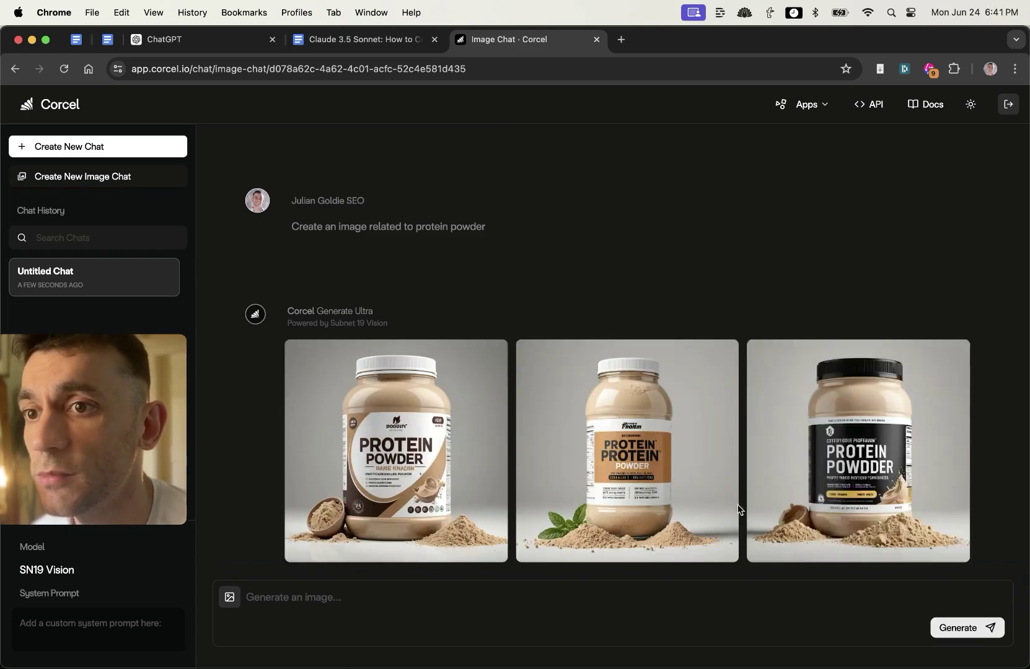
Step: Compare ChatGPT's protein powder image against Corcel's three generated images
click(170, 38)
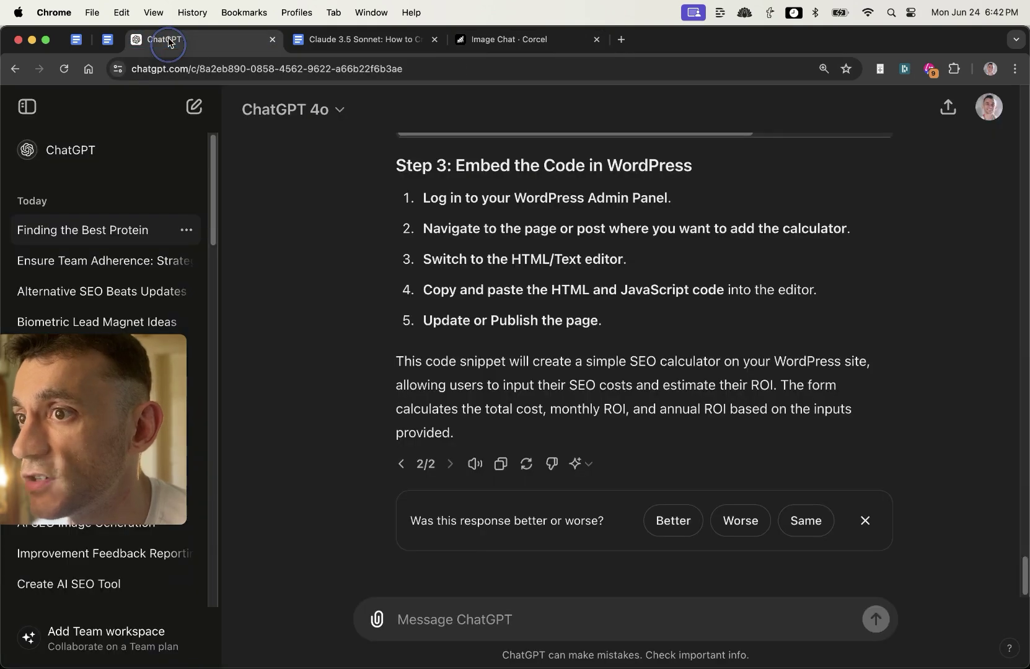
scroll(496, 372, up, 15)
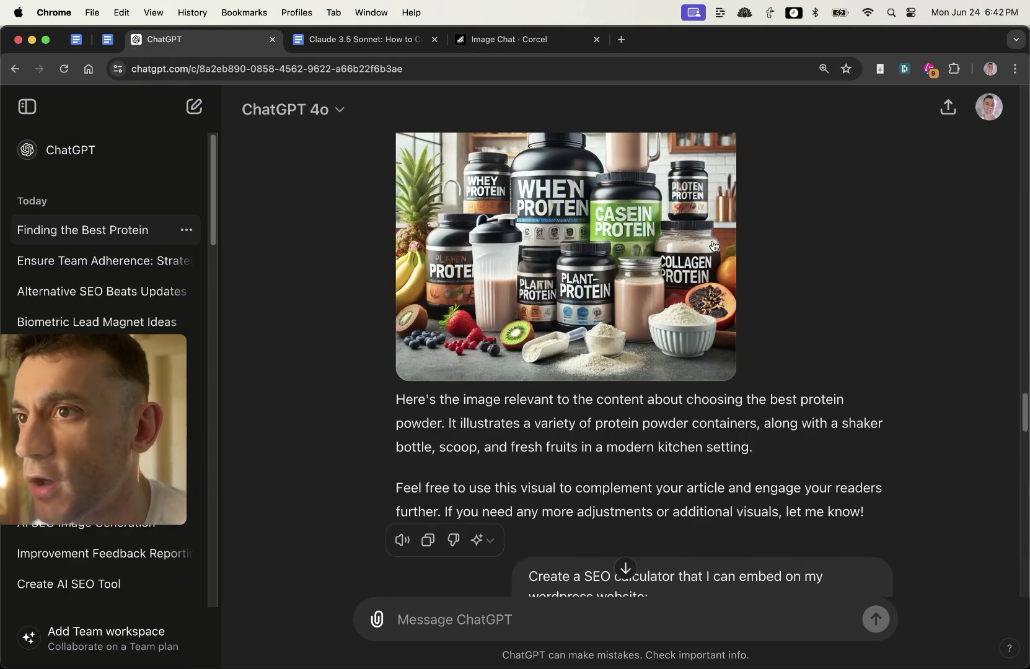
scroll(714, 246, up, 4)
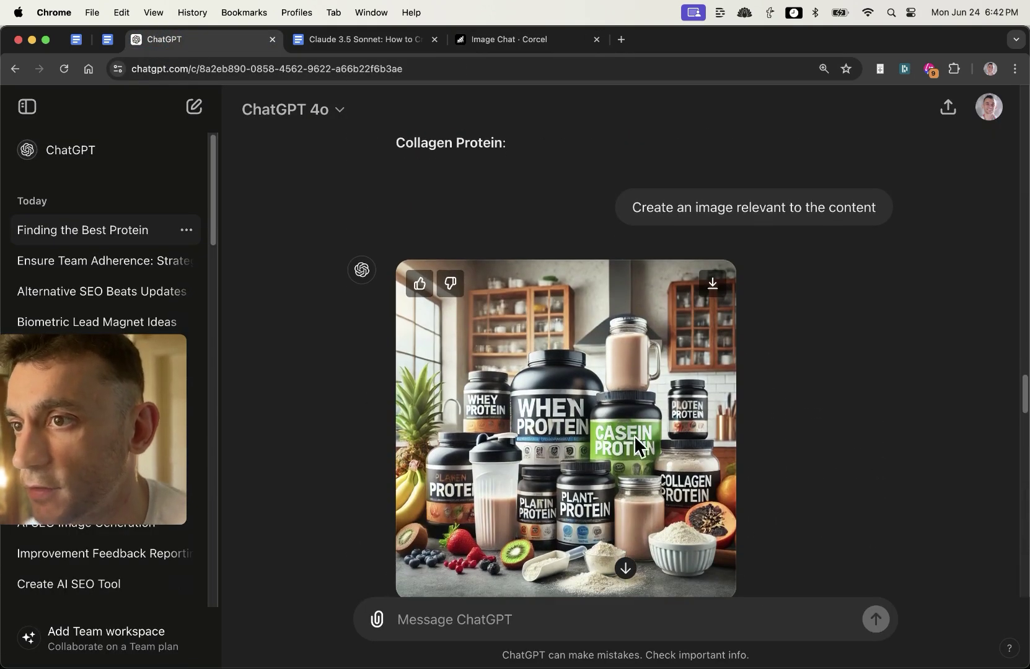
click(512, 40)
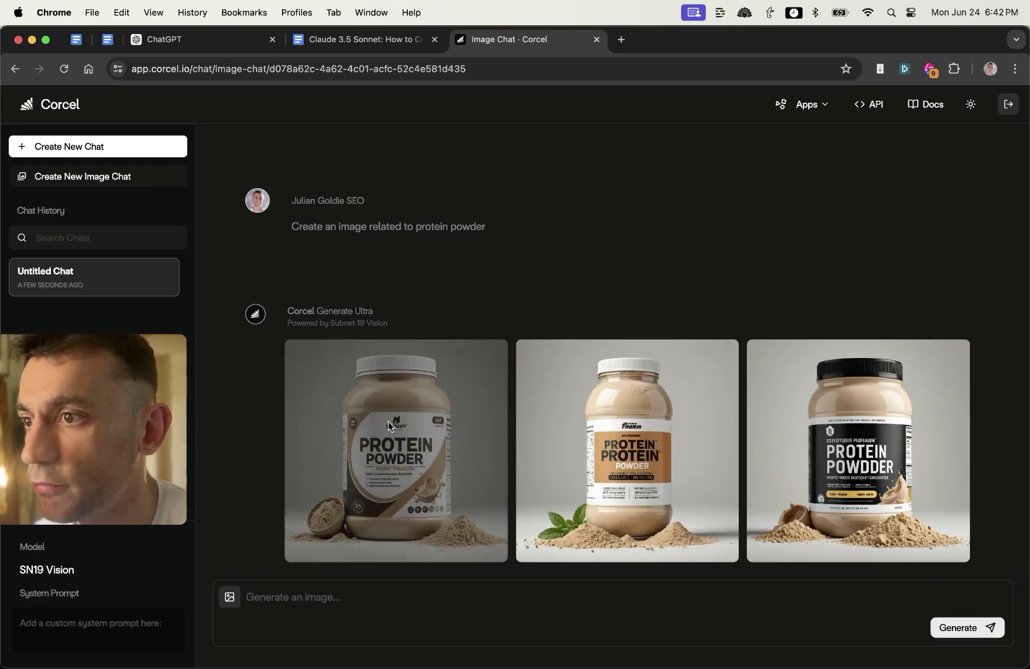
click(218, 47)
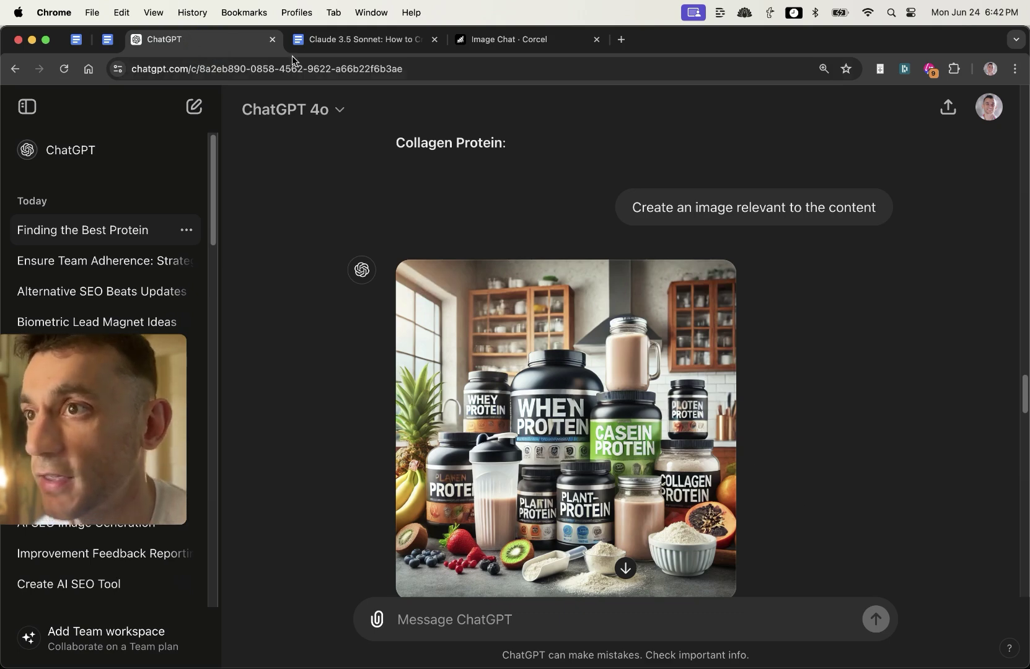
key(super+2)
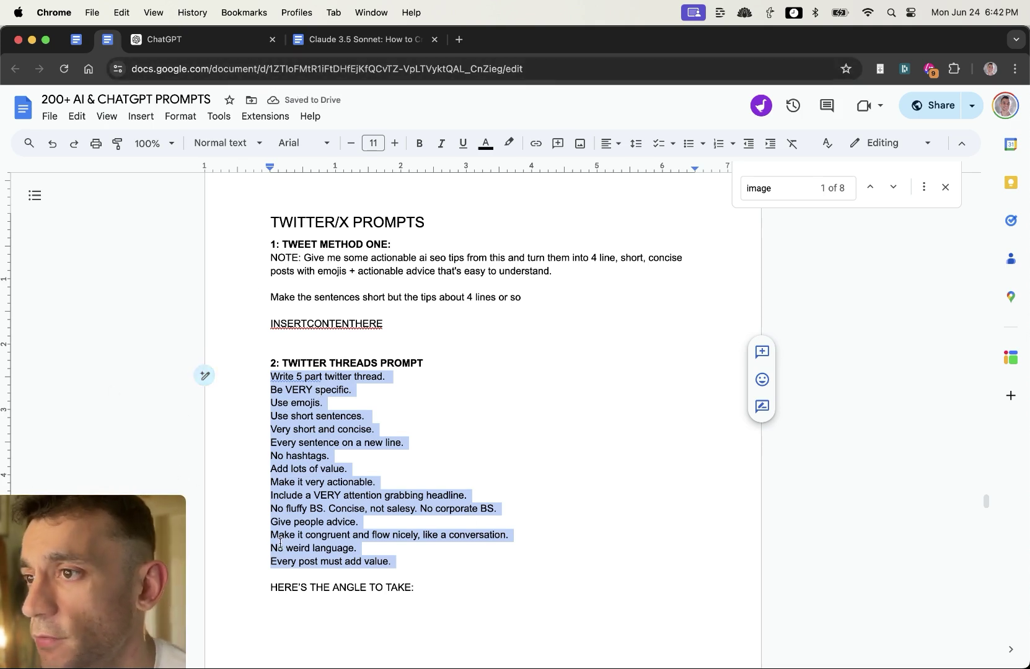
Step: Select the Twitter threads prompt through 'HERE'S THE ANGLE TO TAKE:' and narrow Docs to reveal Claude
click(343, 495)
drag(267, 375, 530, 578)
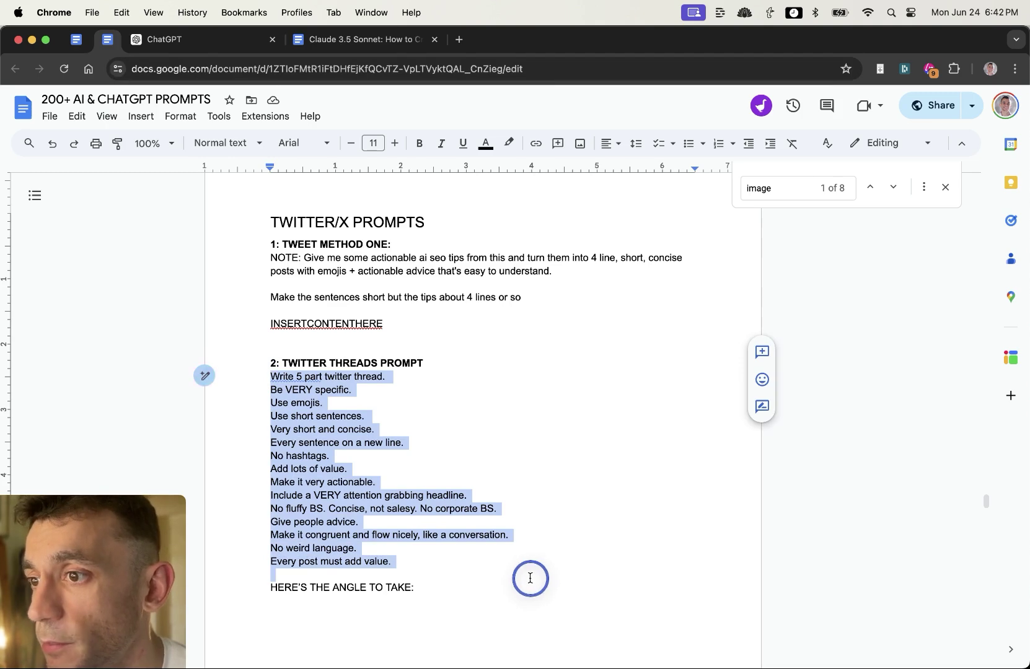
scroll(528, 577, down, 2)
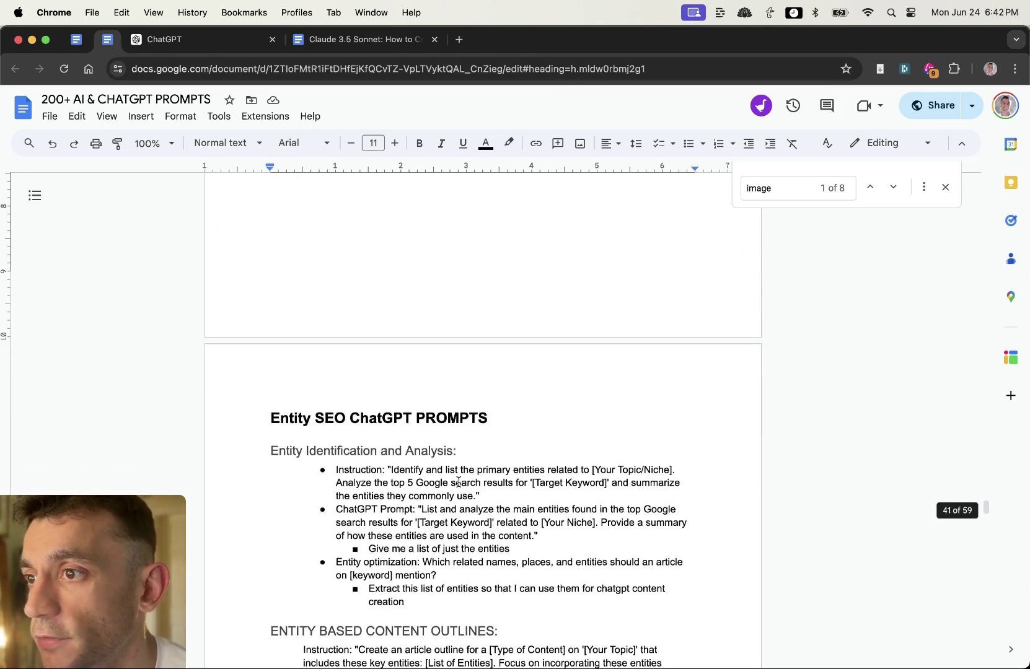
click(417, 498)
drag(427, 529, 139, 313)
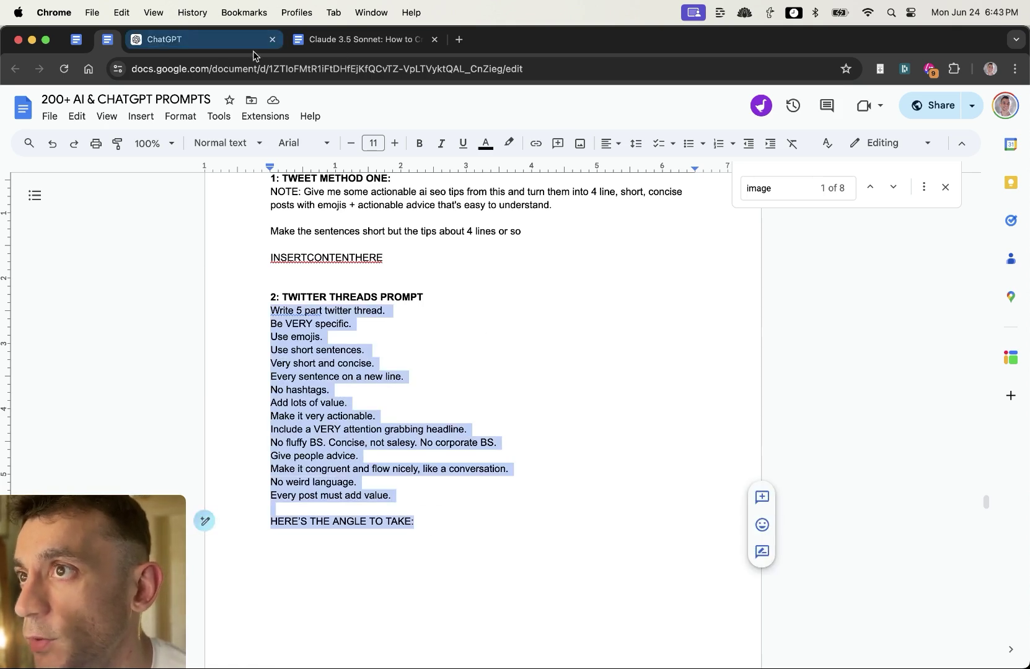
drag(1025, 269, 370, 281)
Step: Tile the Claude window on the right half and start a new ChatGPT chat
click(845, 258)
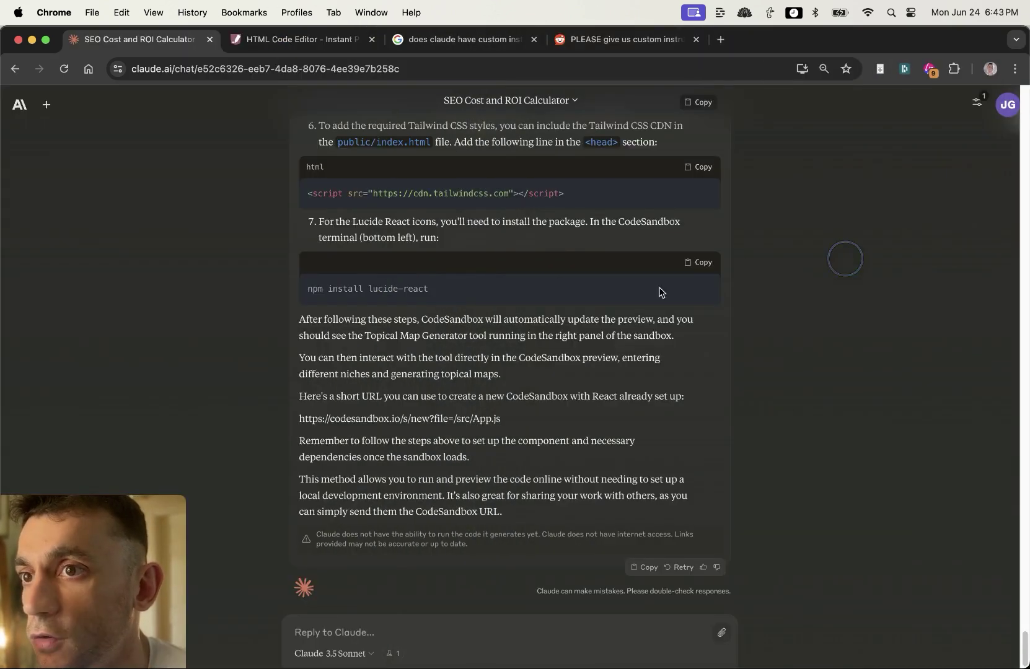
drag(37, 361, 527, 362)
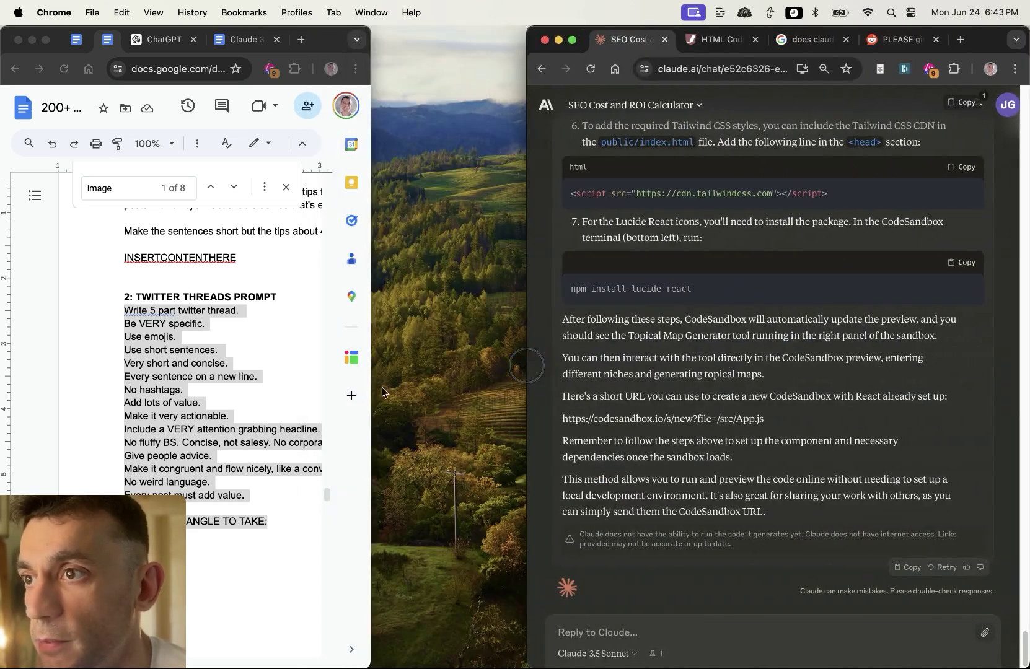
click(361, 375)
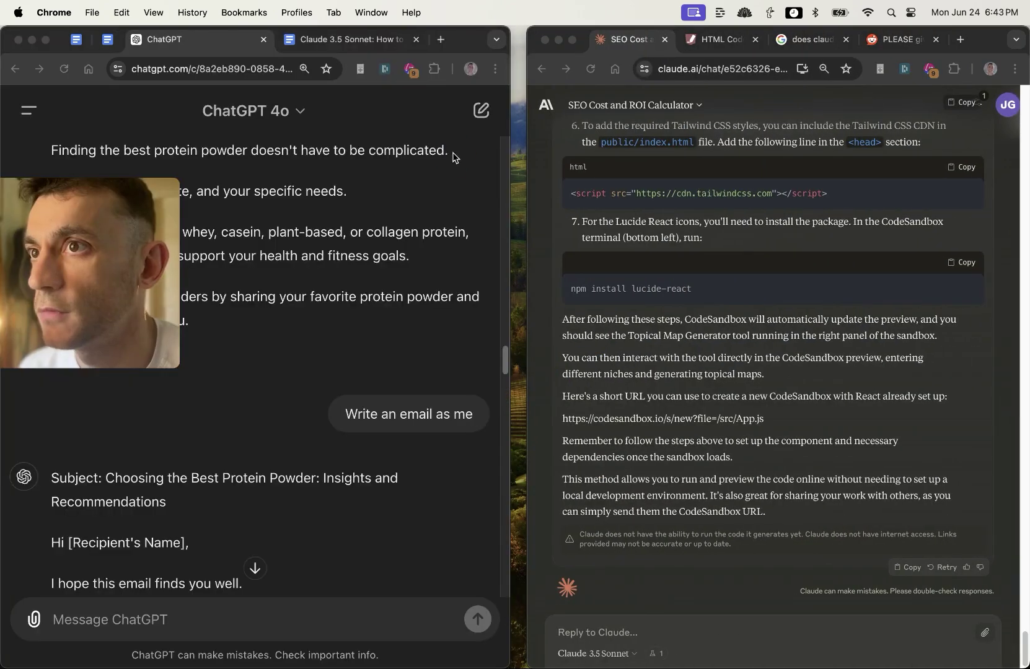
click(483, 109)
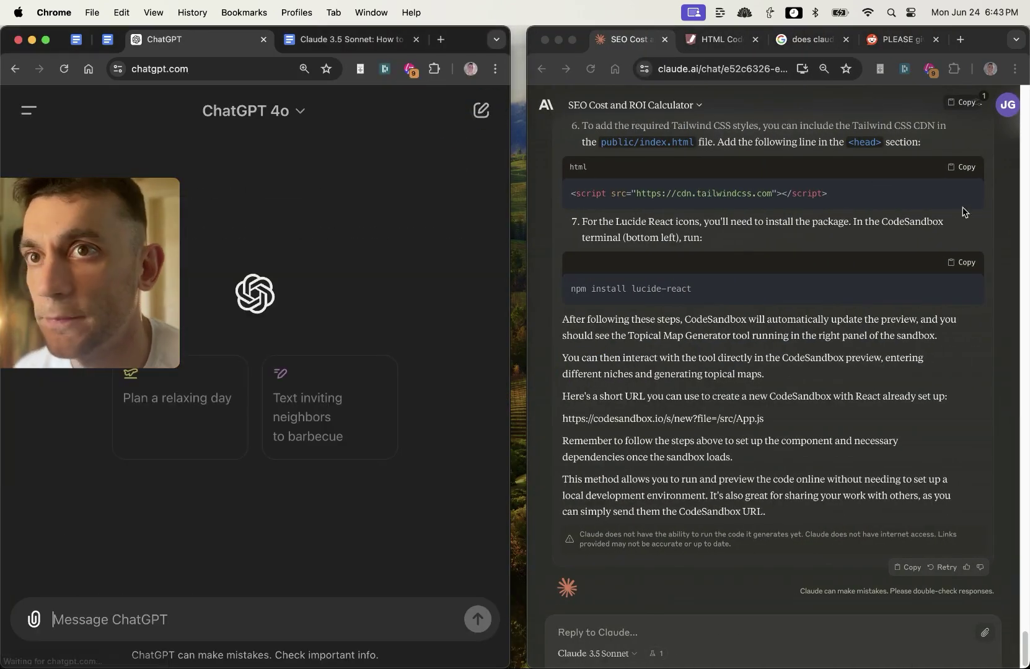
Step: Mute the YouTube tab and select all the transcript text in the message
click(387, 39)
right_click(383, 38)
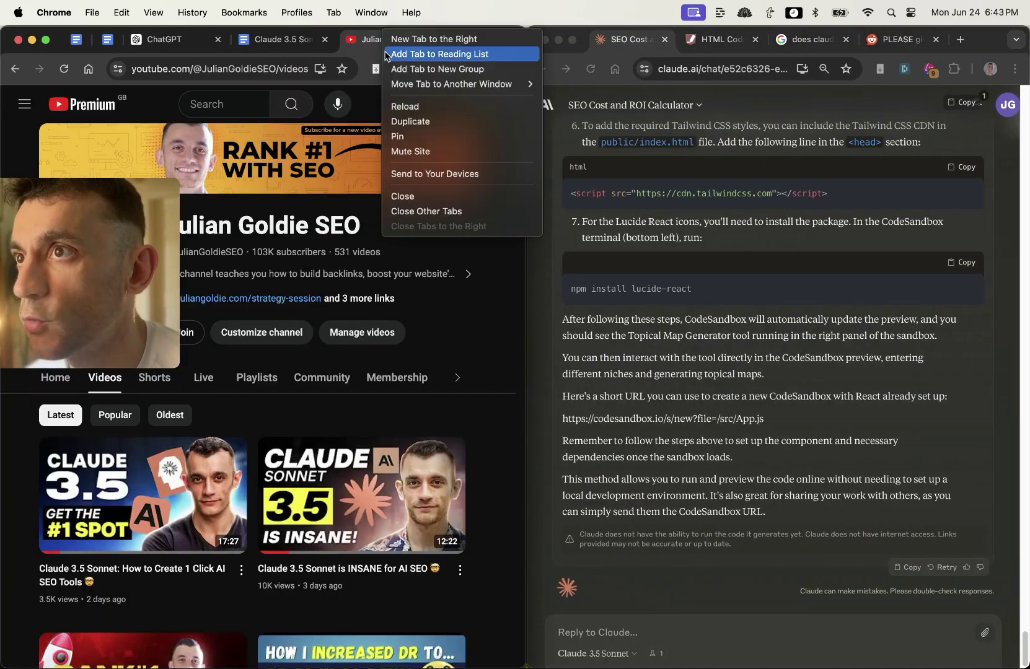
click(410, 152)
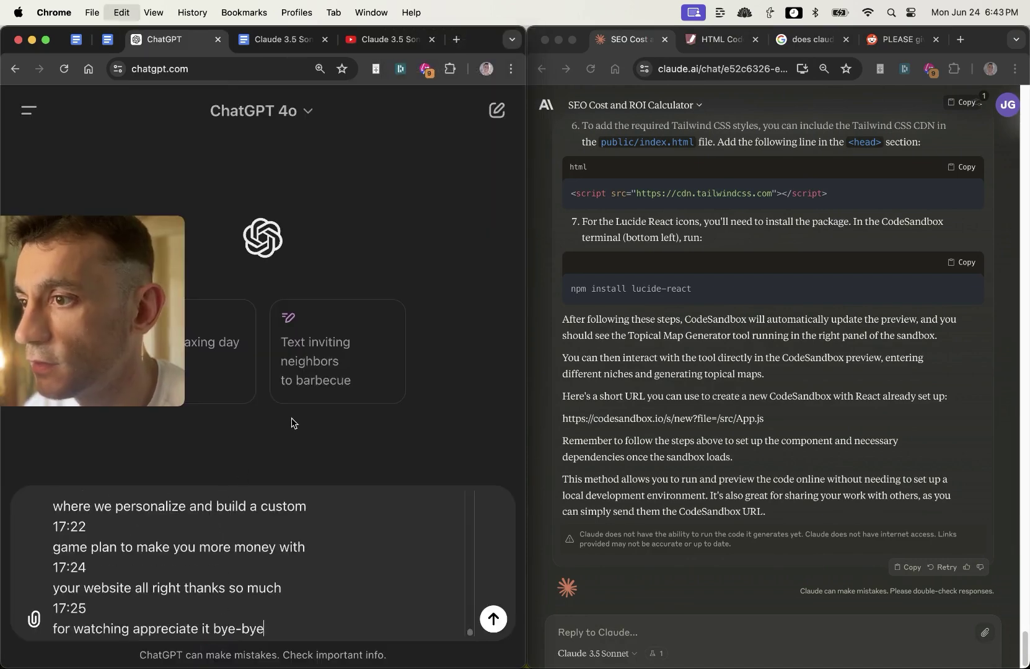
key(super+a)
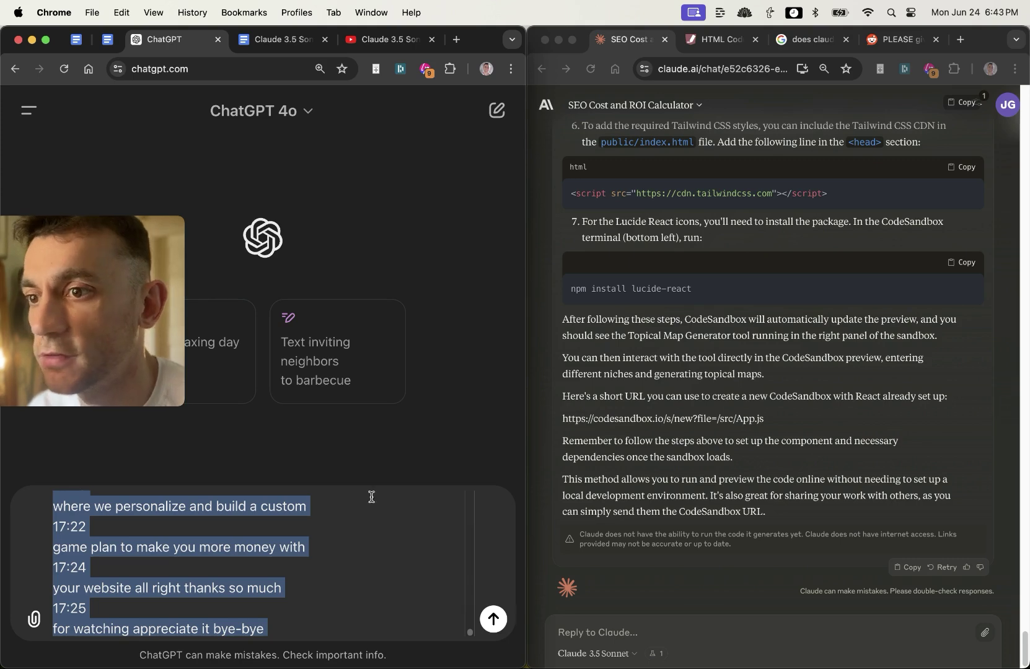
click(754, 635)
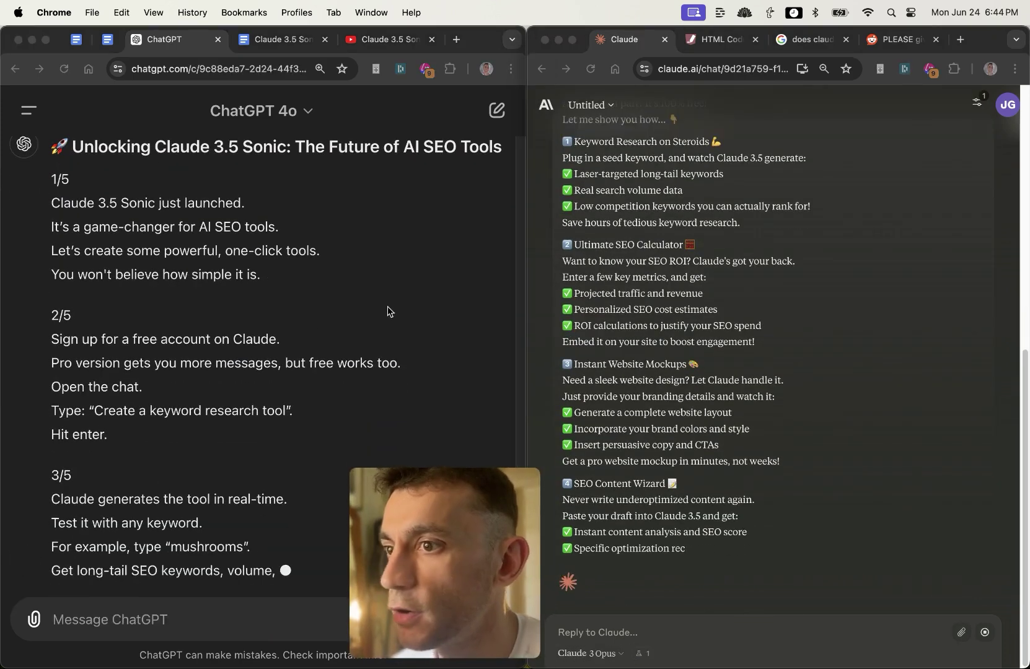
Step: Scroll through ChatGPT's Twitter thread reply
click(386, 246)
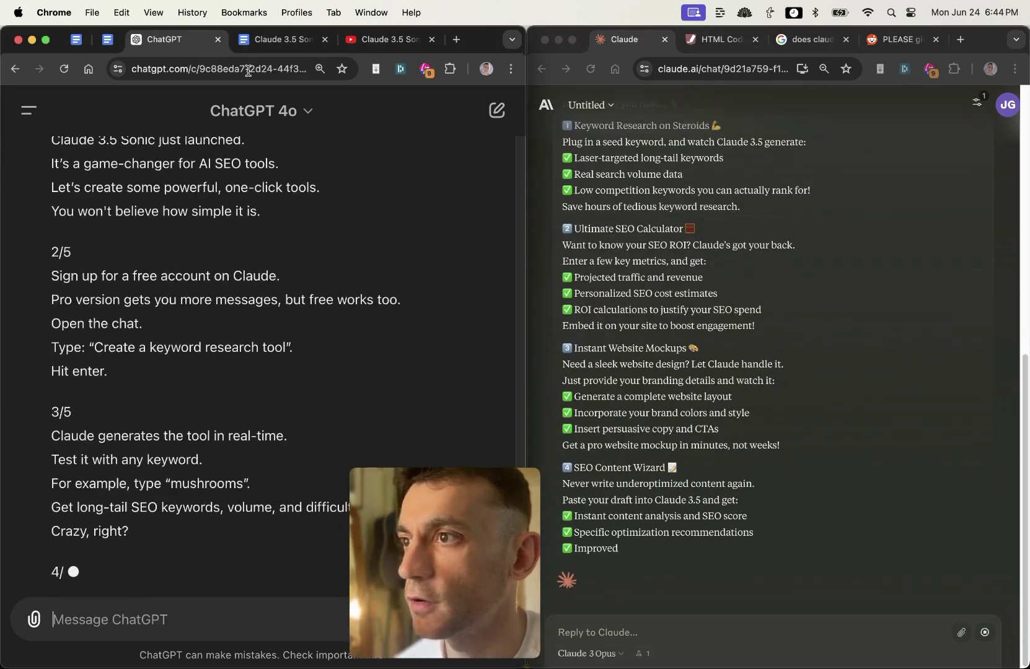
scroll(175, 281, up, 5)
scroll(592, 372, up, 10)
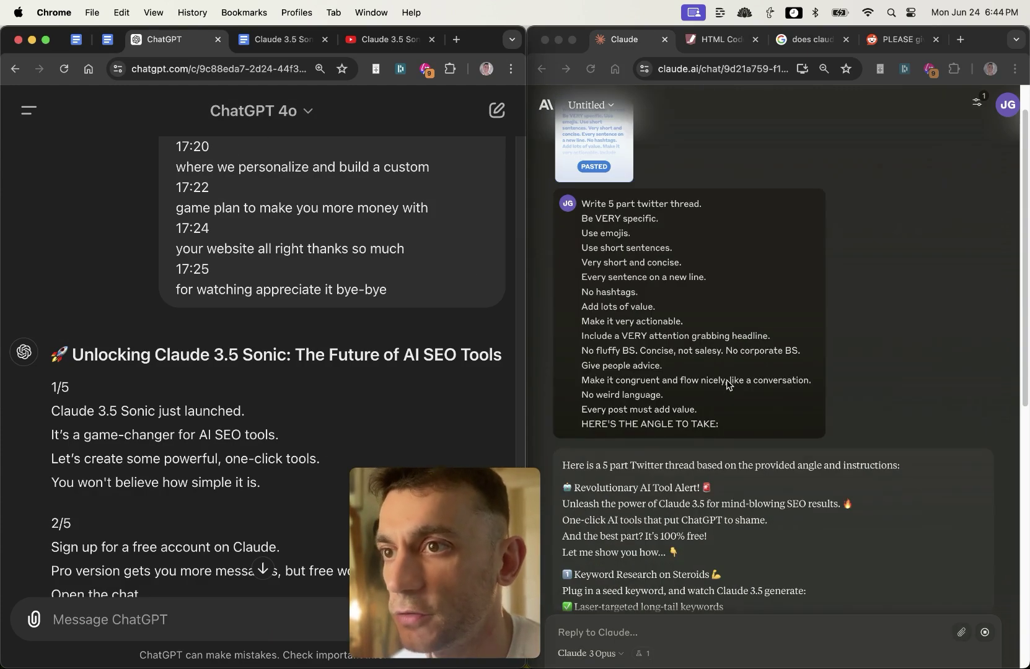
scroll(592, 372, down, 3)
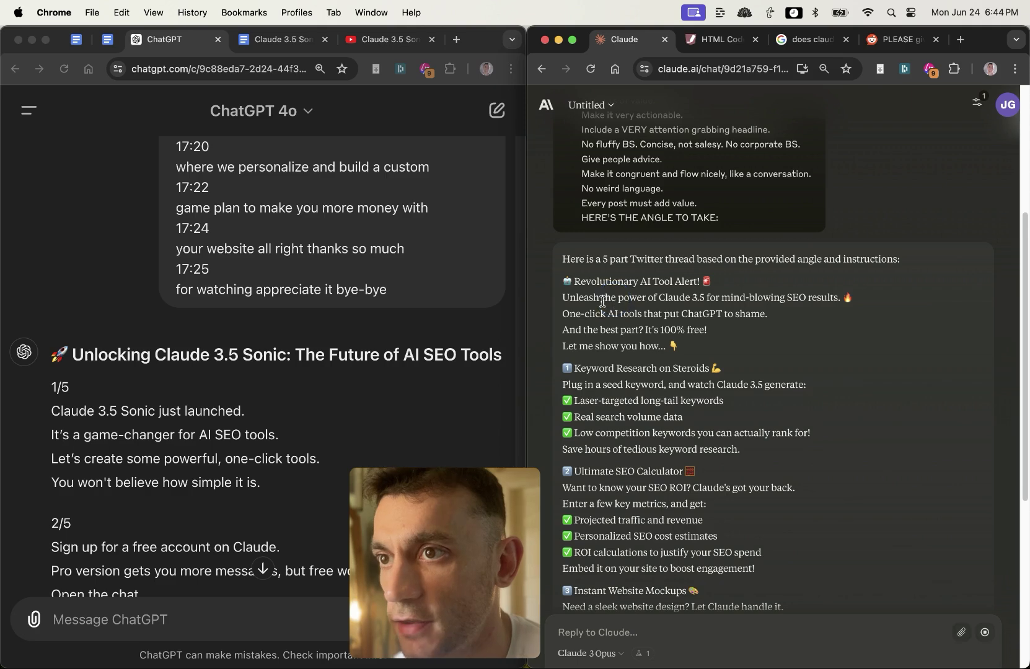
scroll(263, 355, down, 3)
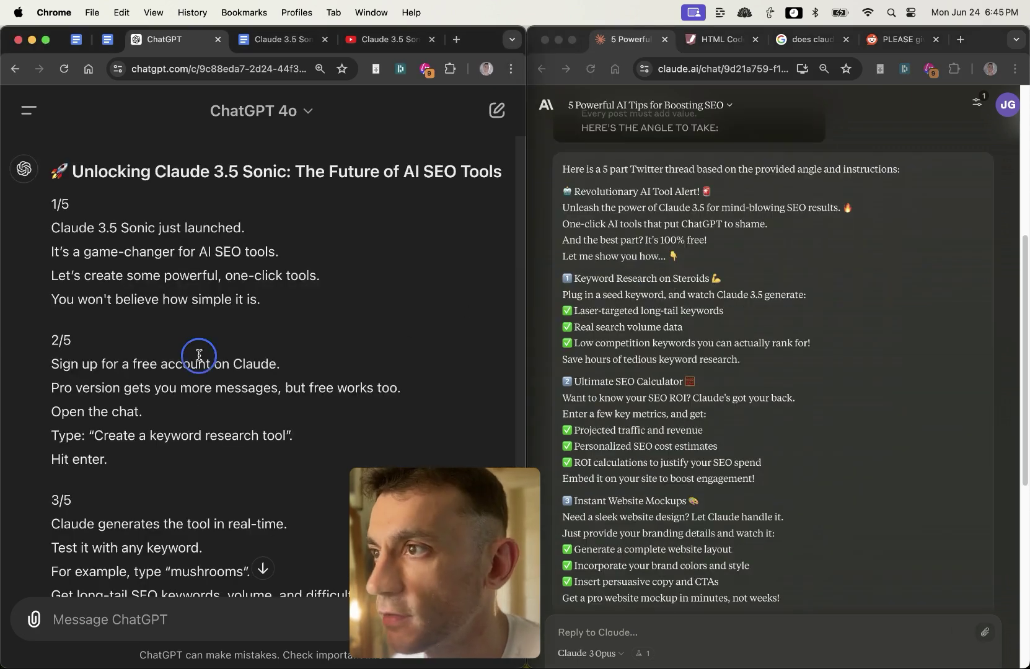
Step: Read Claude's thread, highlighting its opening lines and the SEO Calculator and Website Mockups tweets
click(597, 245)
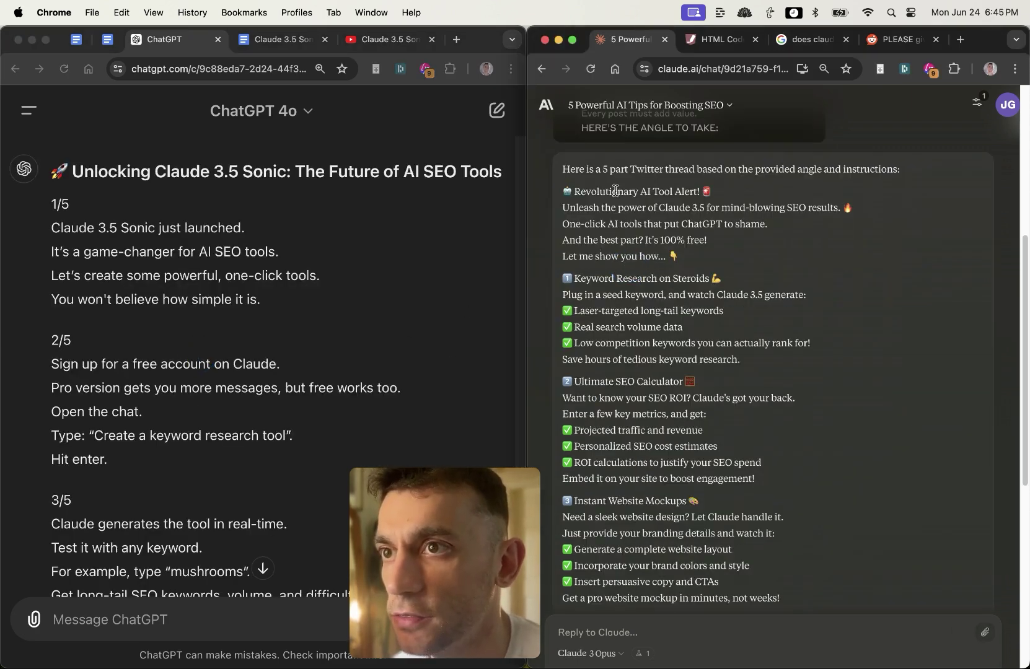
drag(556, 180, 712, 211)
triple_click(685, 214)
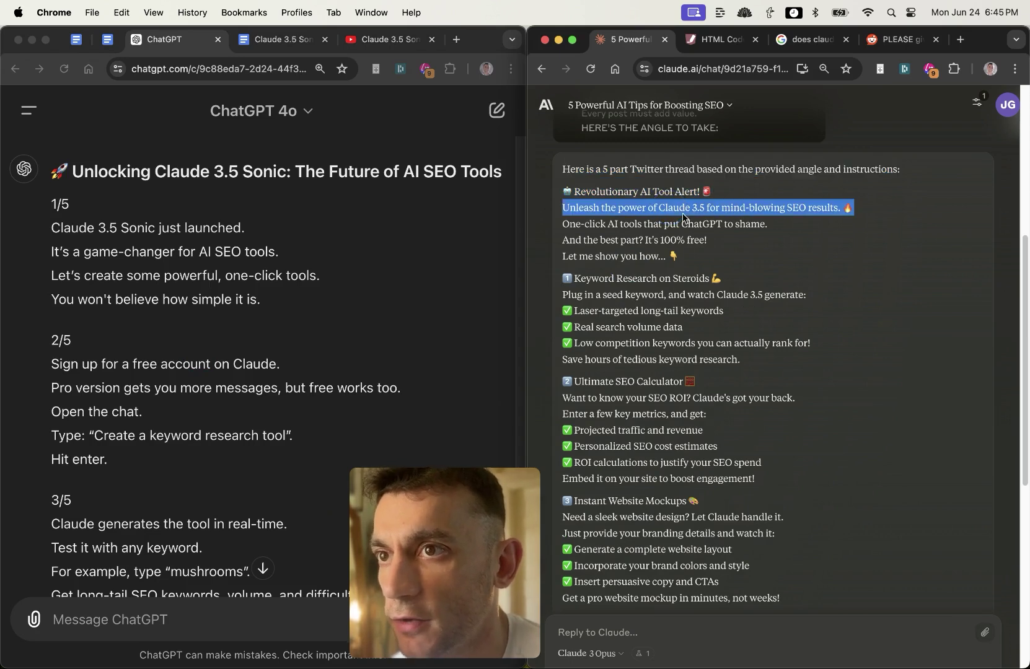
click(633, 221)
drag(557, 227, 669, 241)
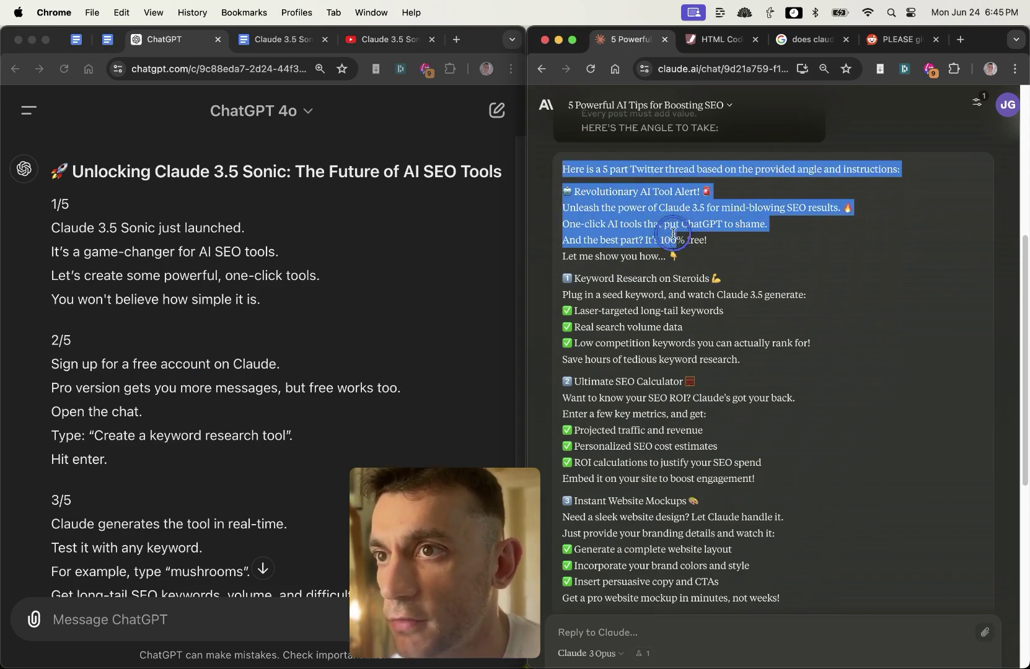
click(684, 240)
drag(558, 166, 682, 256)
click(683, 255)
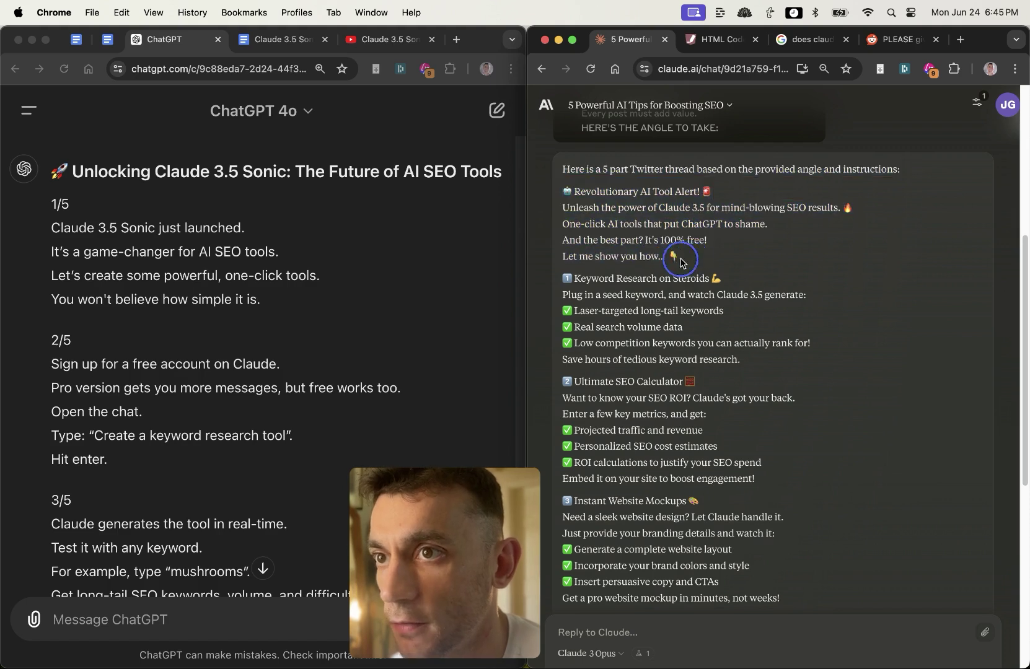
drag(558, 166, 666, 273)
double_click(623, 279)
triple_click(621, 381)
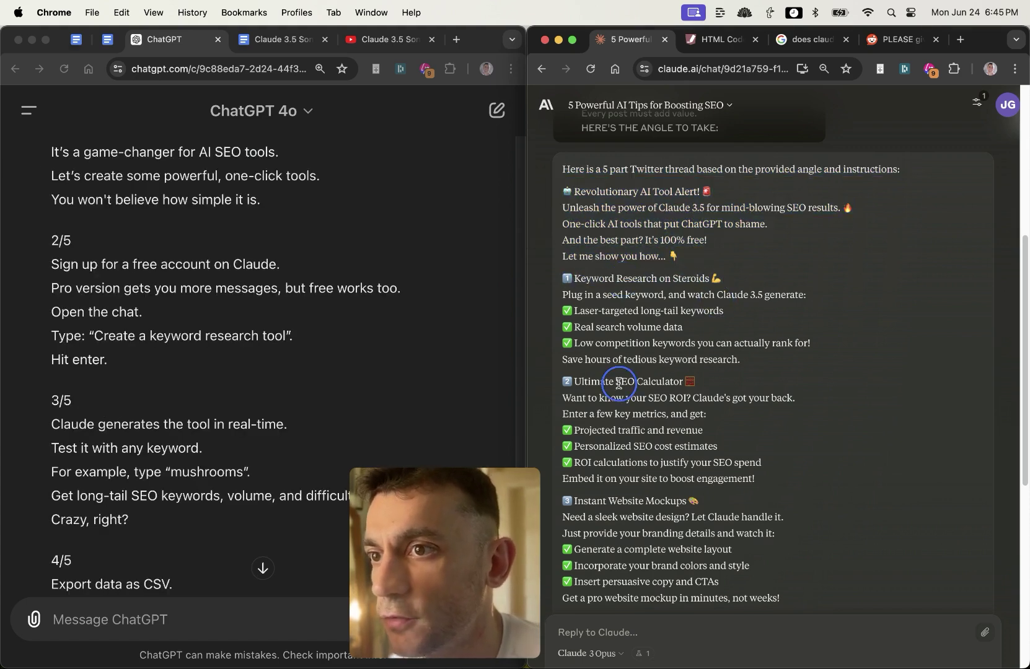
scroll(621, 381, down, 2)
triple_click(665, 452)
scroll(668, 496, down, 1)
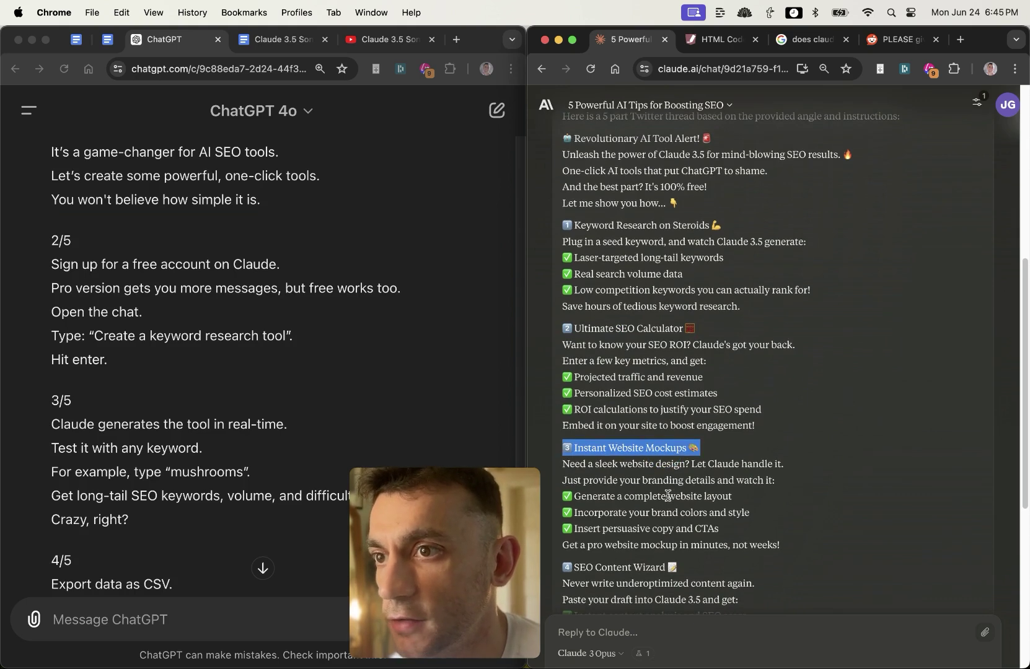
drag(569, 323, 566, 323)
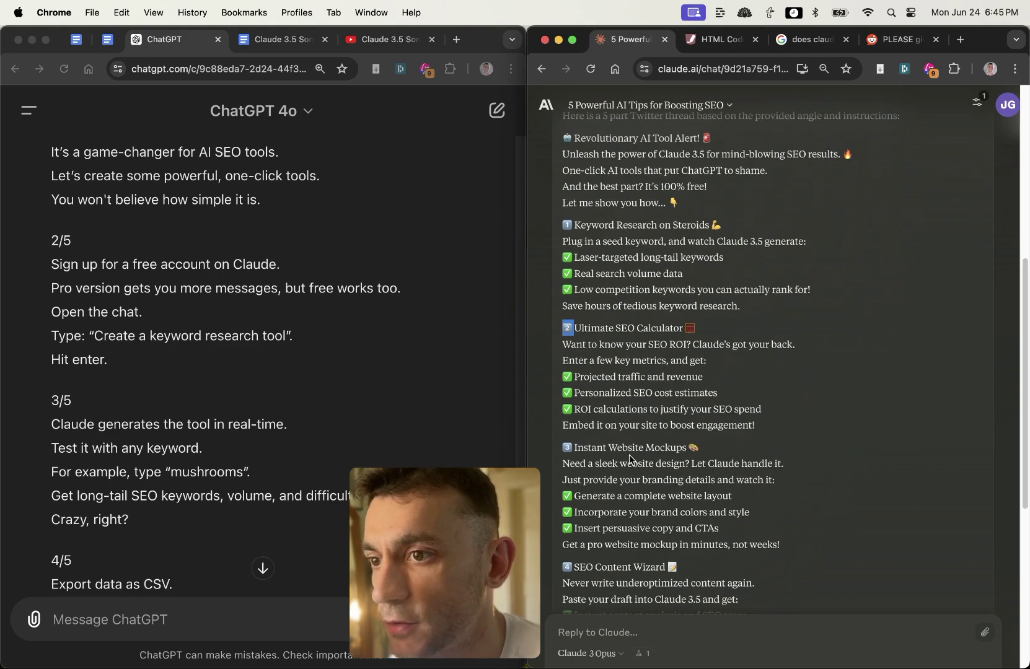
scroll(635, 556, down, 3)
Step: Compare both replies, highlighting Claude's lines down to 'Real search volume data'
click(291, 309)
scroll(292, 309, down, 4)
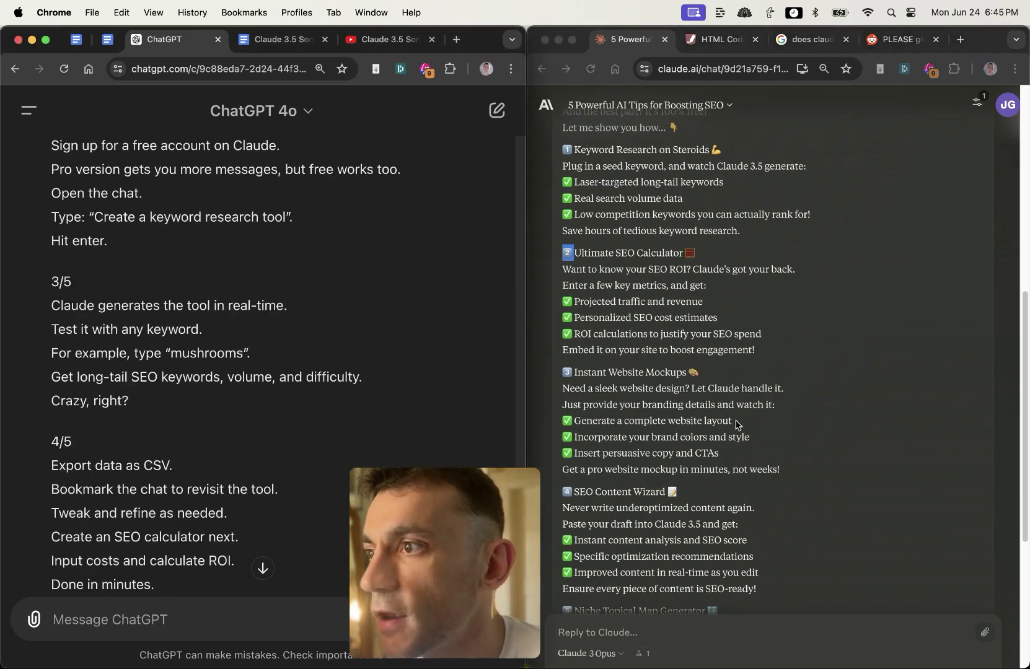
scroll(640, 295, up, 2)
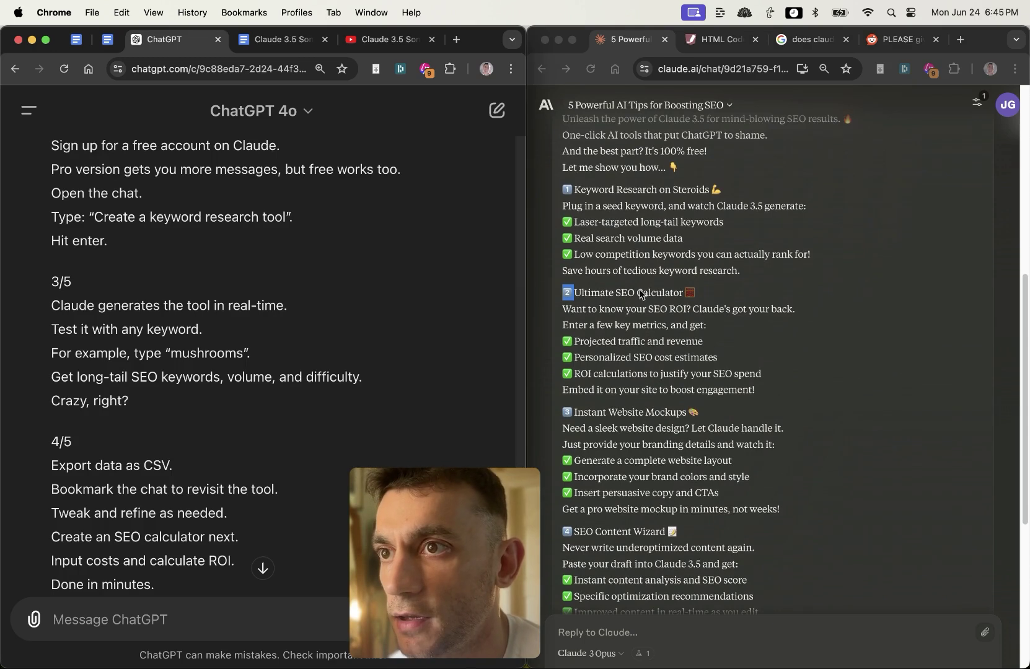
click(615, 235)
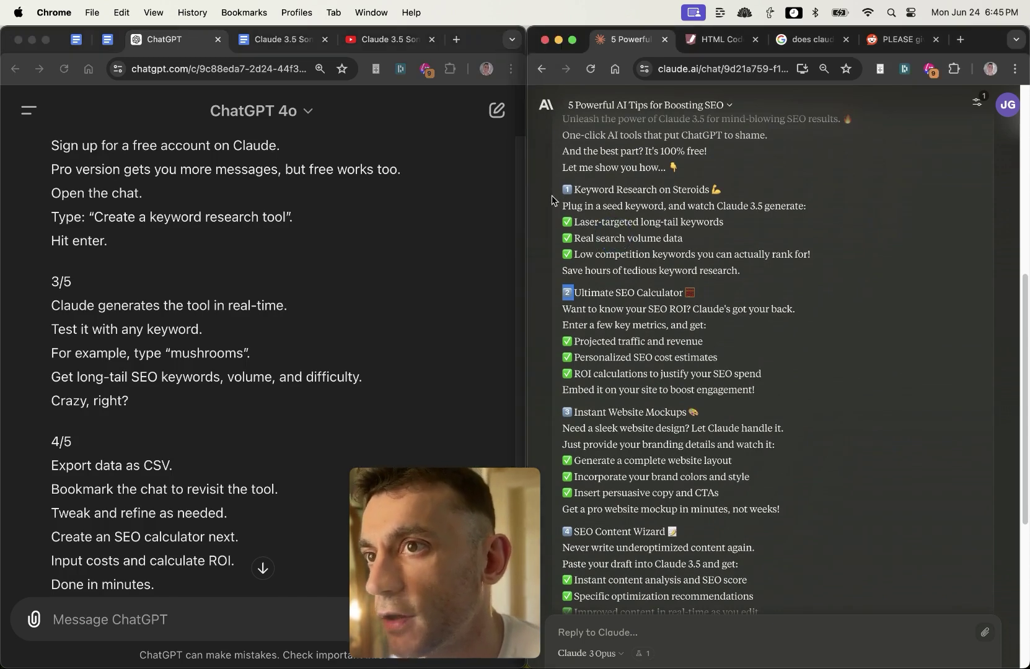
drag(552, 200, 700, 240)
click(729, 249)
scroll(124, 358, down, 5)
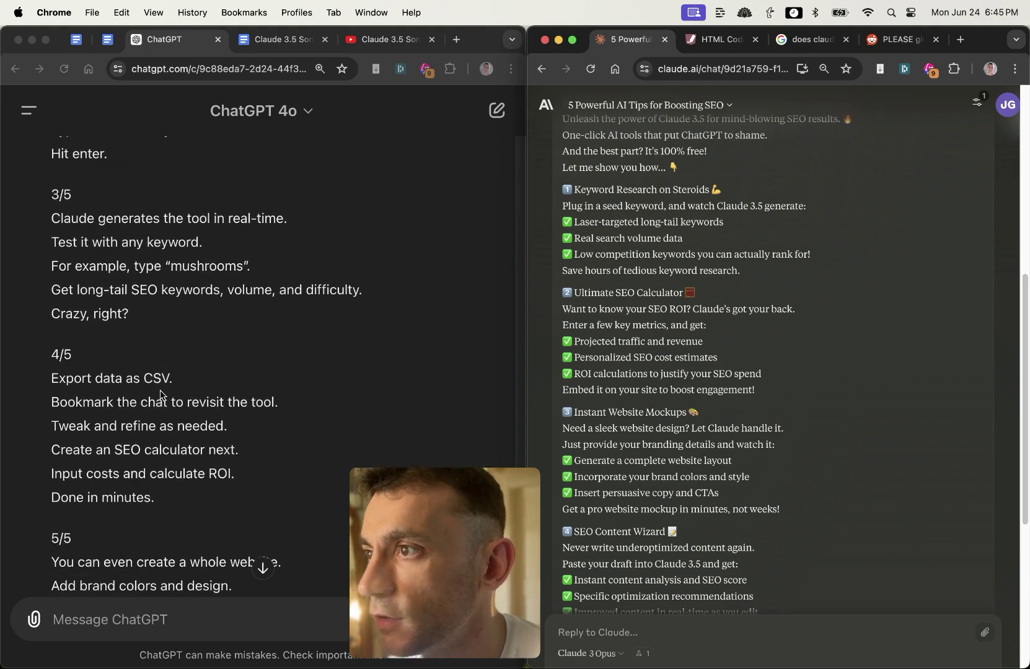
scroll(149, 386, up, 7)
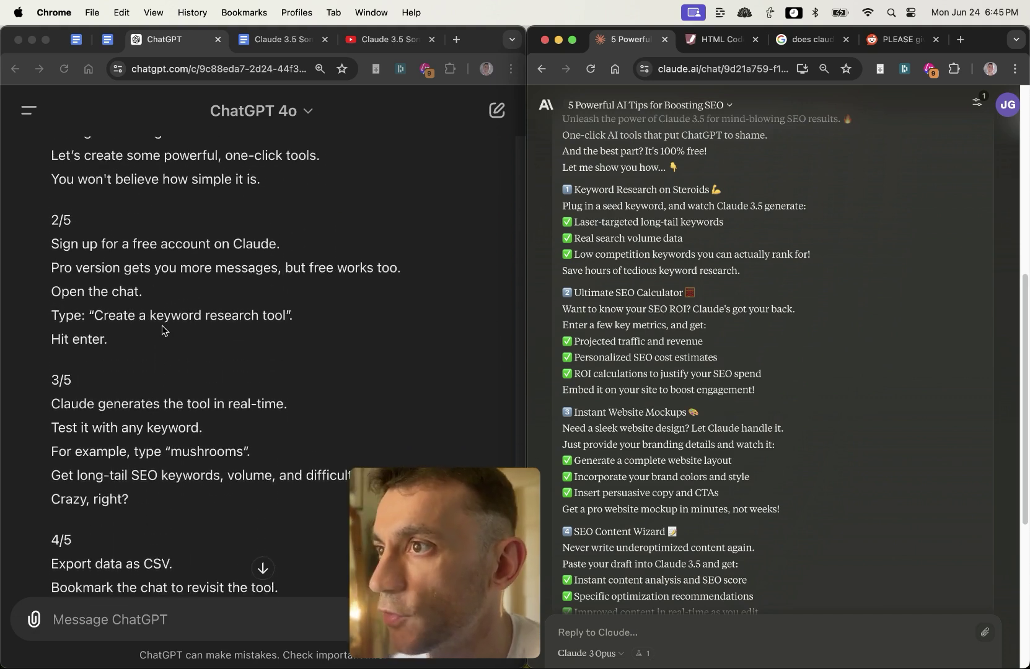
scroll(161, 264, up, 2)
scroll(62, 372, down, 4)
click(45, 399)
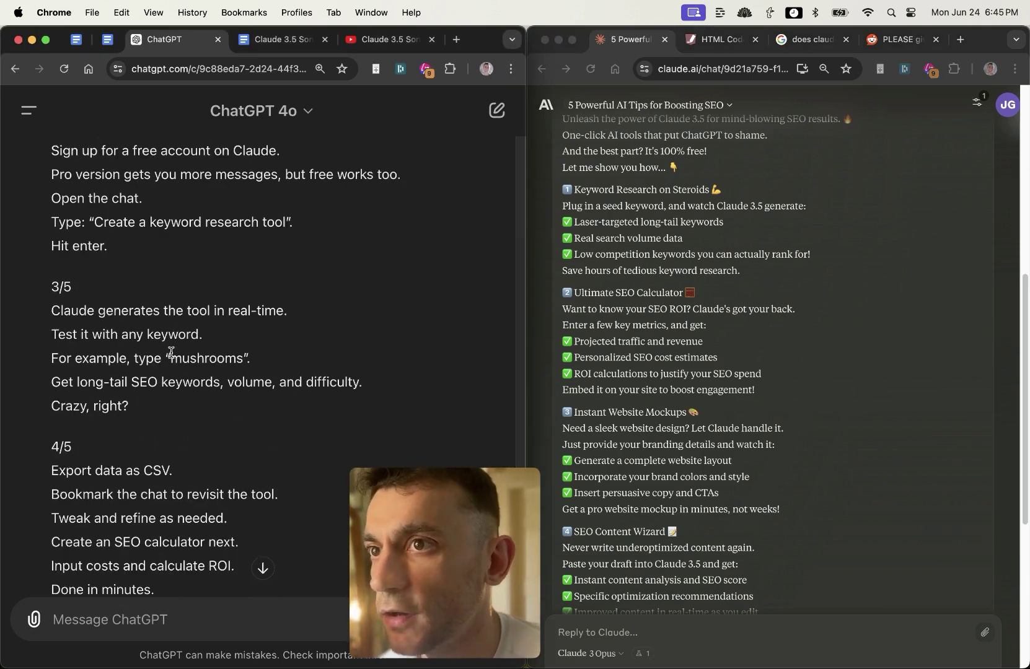
scroll(171, 352, up, 2)
Step: Select tweet 2/5 of ChatGPT's thread and scroll to the end of both replies
click(720, 255)
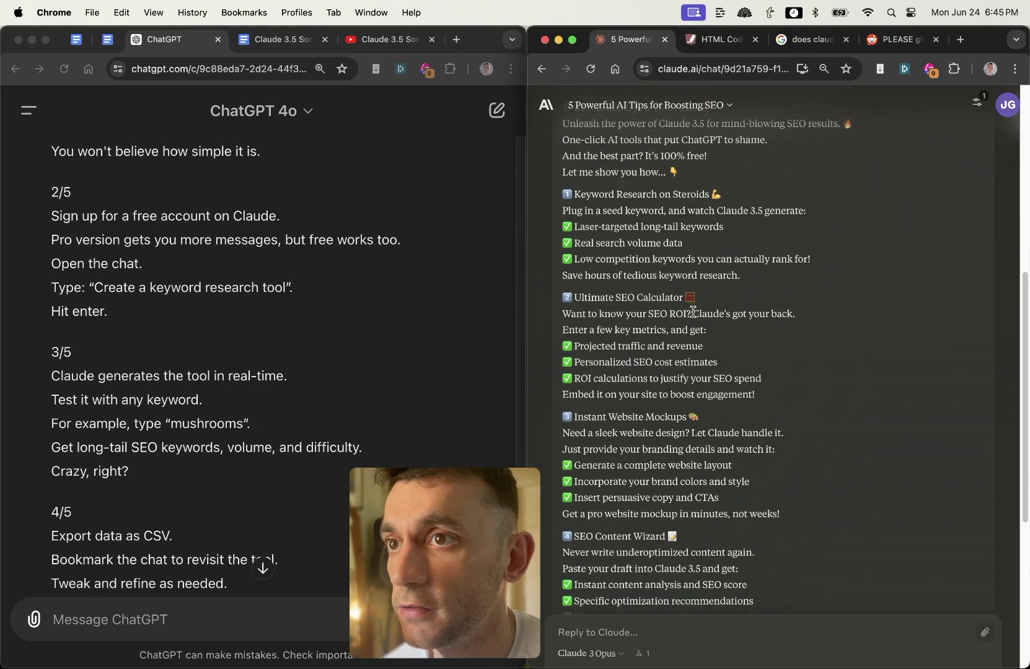
scroll(696, 303, up, 1)
scroll(331, 283, up, 3)
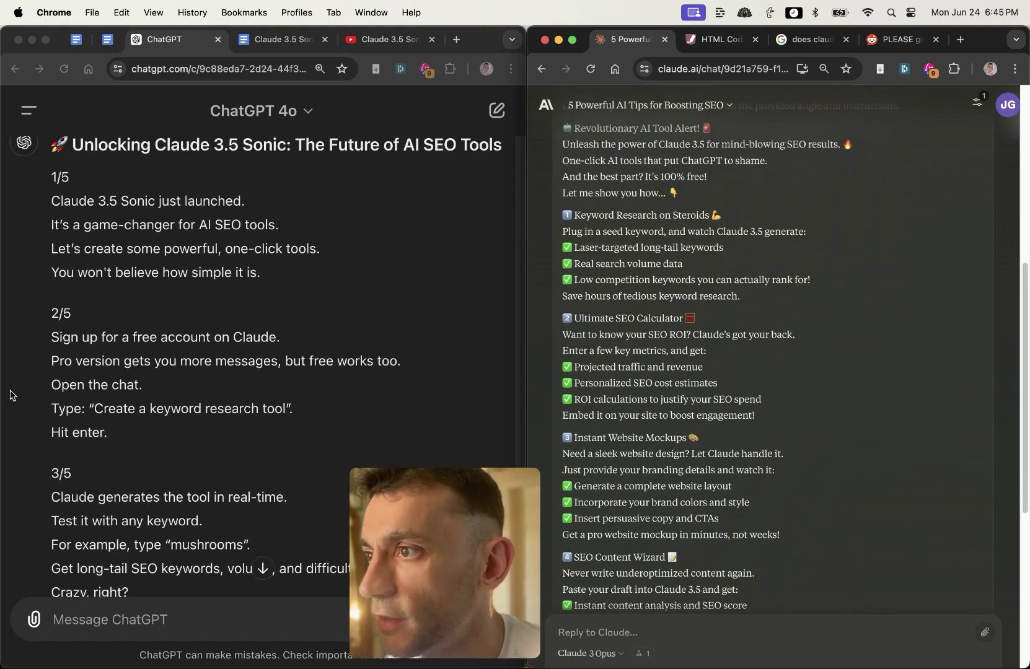
click(86, 361)
shift+click(64, 349)
shift+click(145, 451)
drag(145, 451, 53, 177)
scroll(214, 430, down, 5)
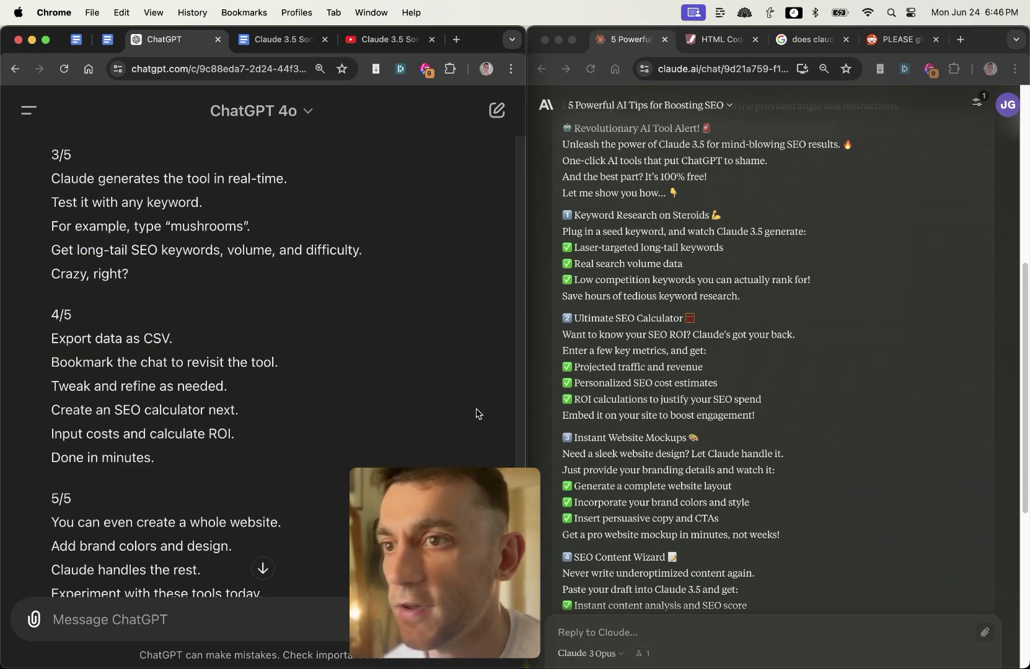
scroll(637, 378, down, 5)
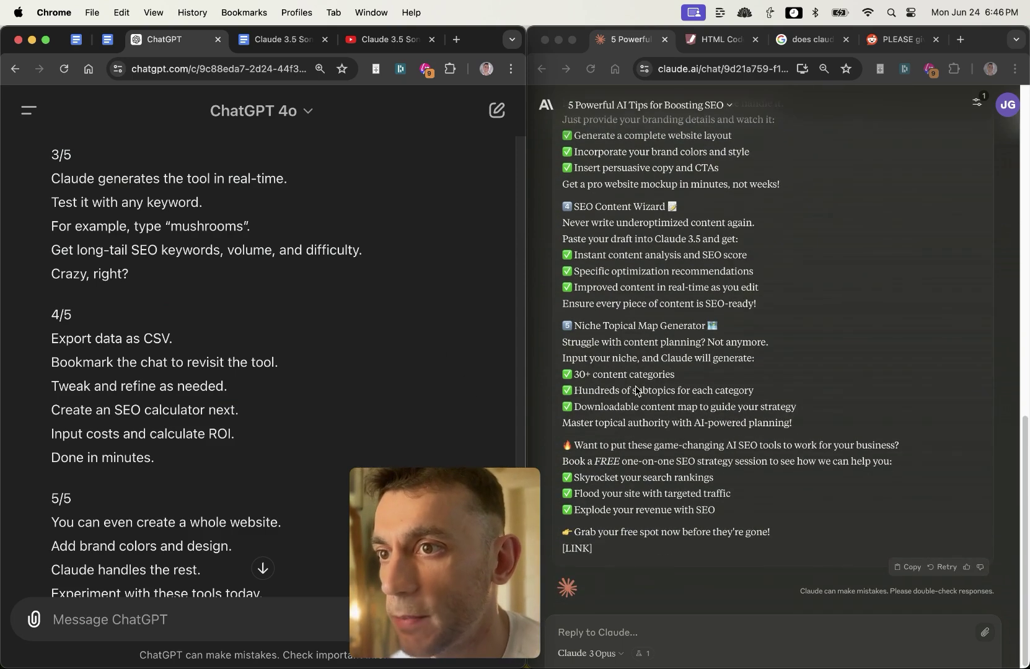
Step: Check the 3-month 2M impressions chart in X account analytics, then return to ChatGPT
key(super+t)
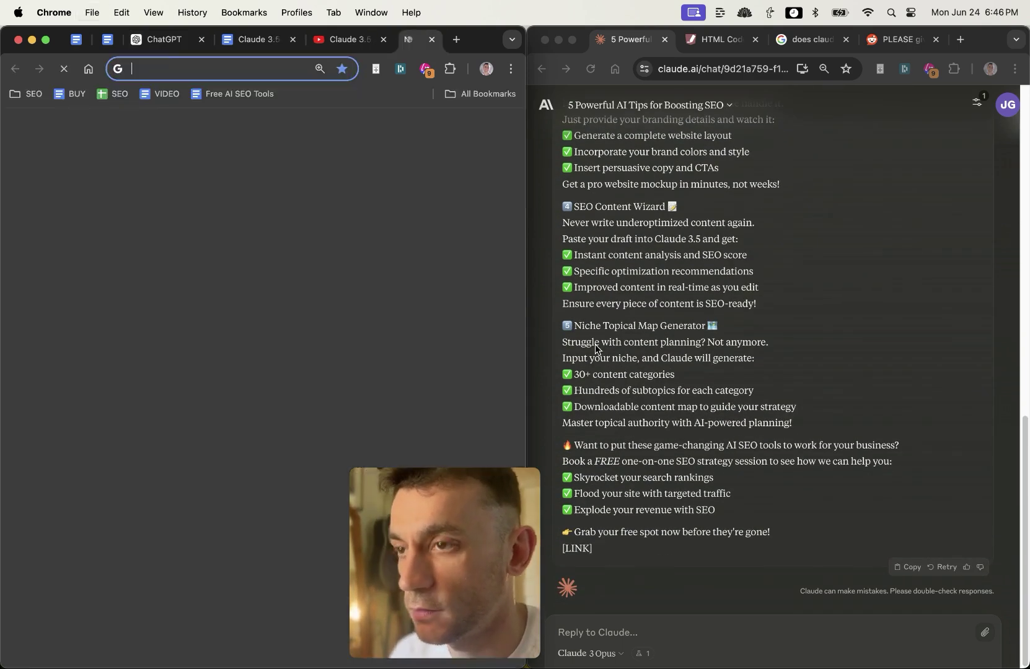
mouse_move(417, 285)
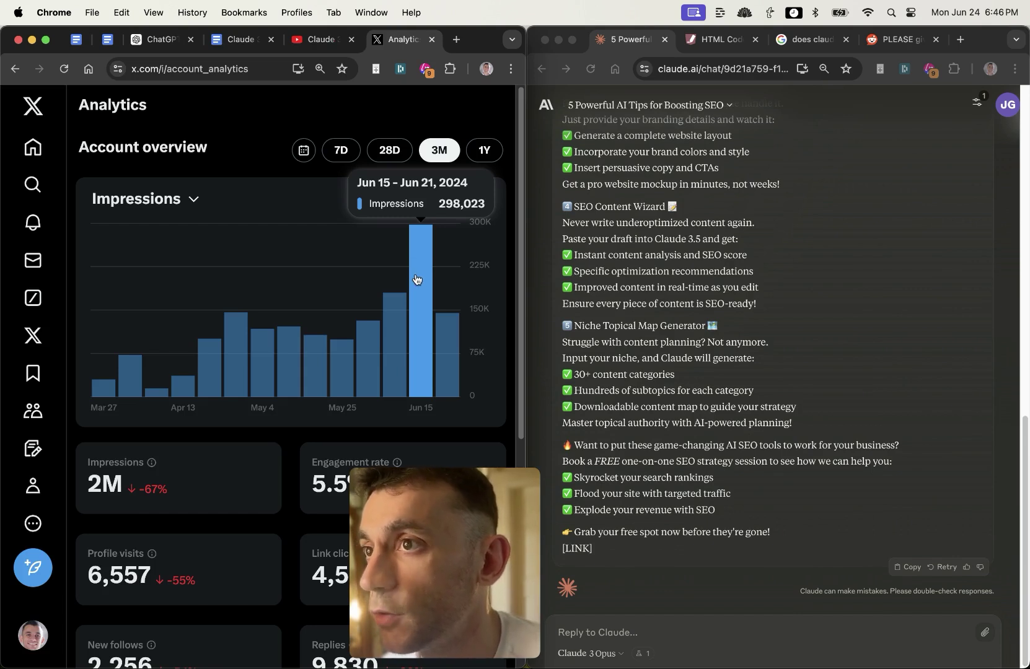
click(637, 248)
scroll(637, 248, up, 3)
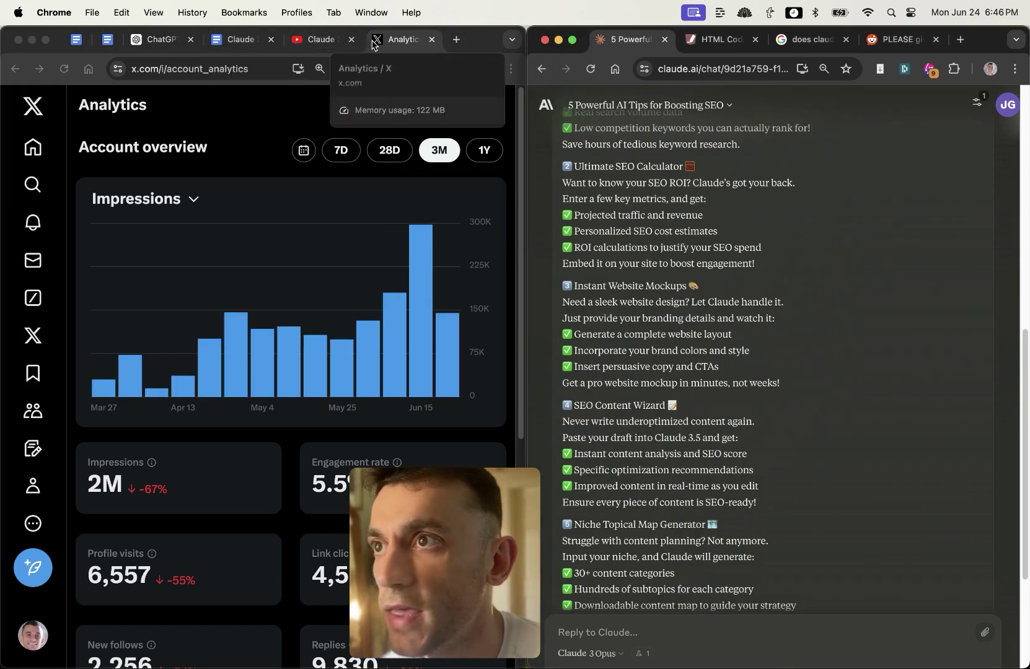
click(172, 41)
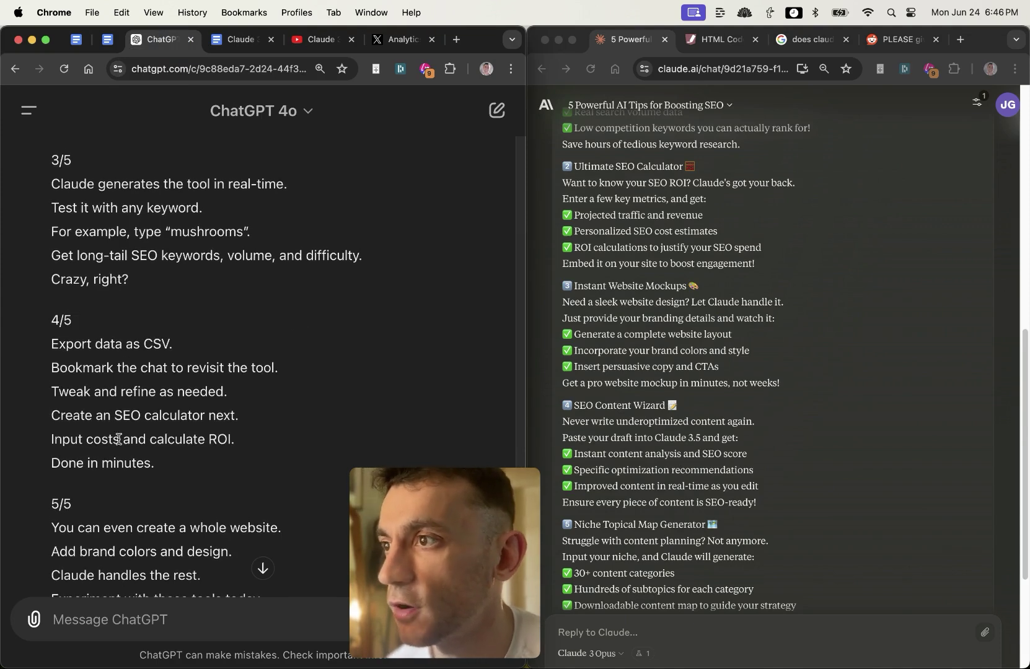
Step: Review the finished Twitter threads in both the ChatGPT and Claude windows
scroll(147, 347, up, 5)
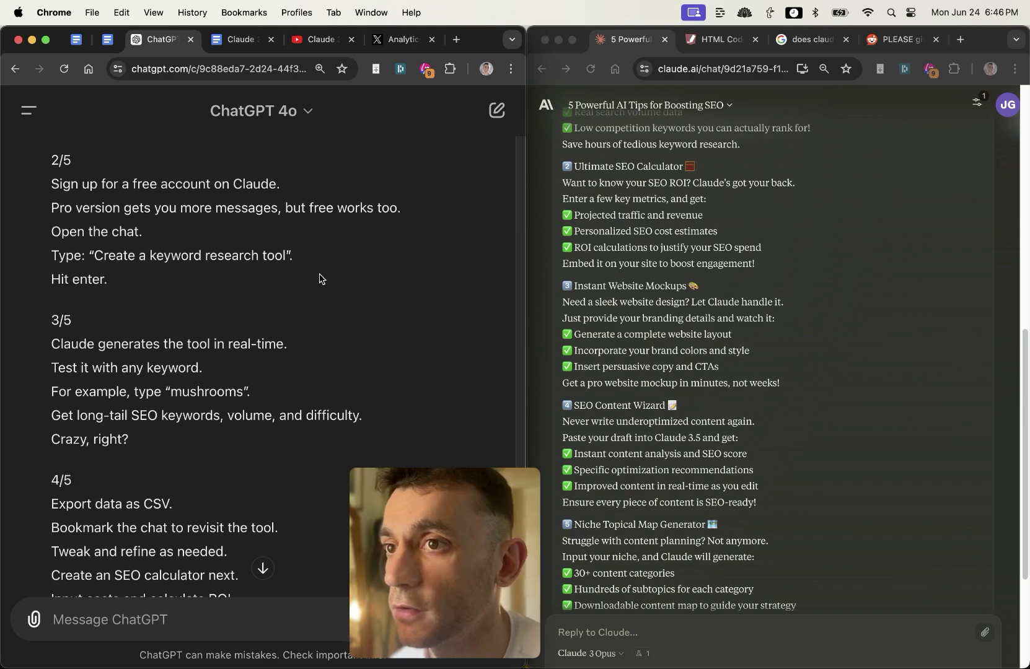
scroll(318, 279, up, 1)
scroll(361, 267, up, 7)
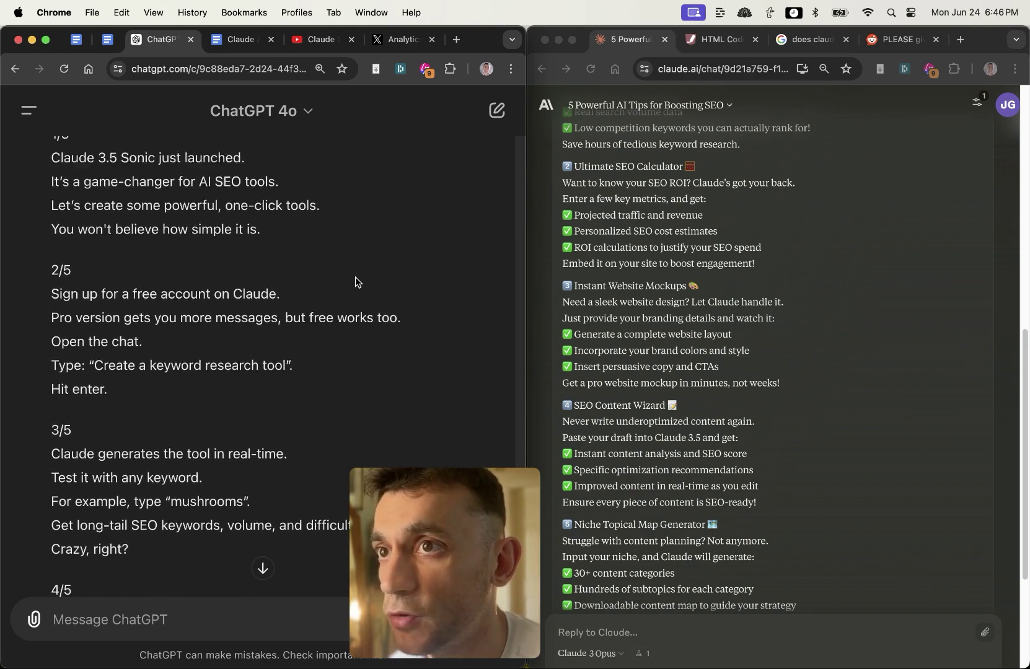
click(643, 313)
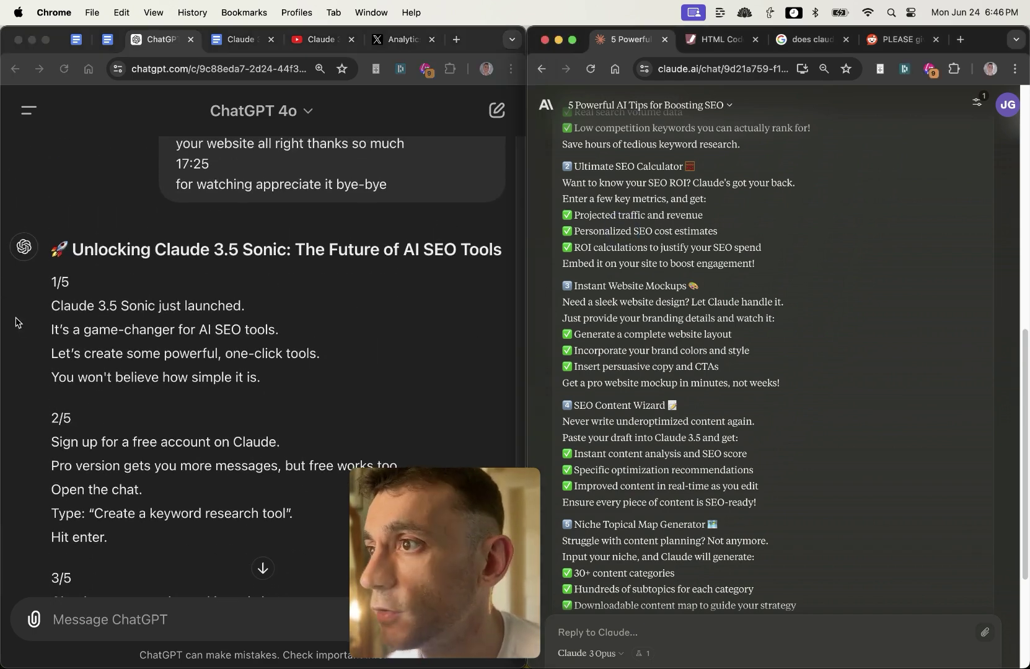
click(161, 349)
scroll(160, 349, down, 2)
scroll(160, 349, down, 15)
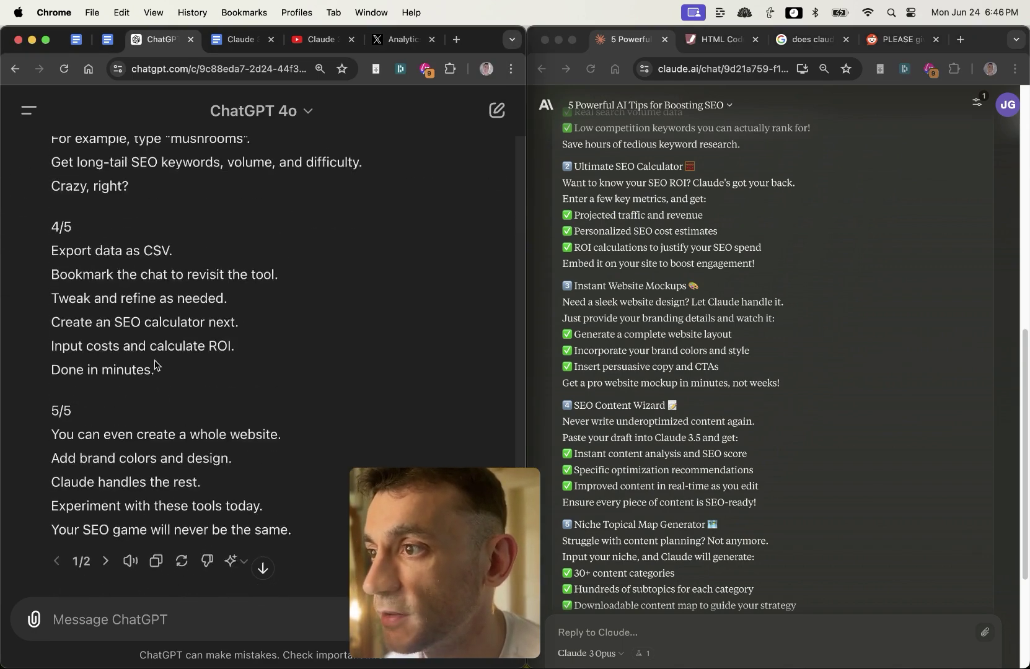
scroll(161, 349, up, 3)
scroll(161, 348, down, 3)
scroll(766, 503, down, 6)
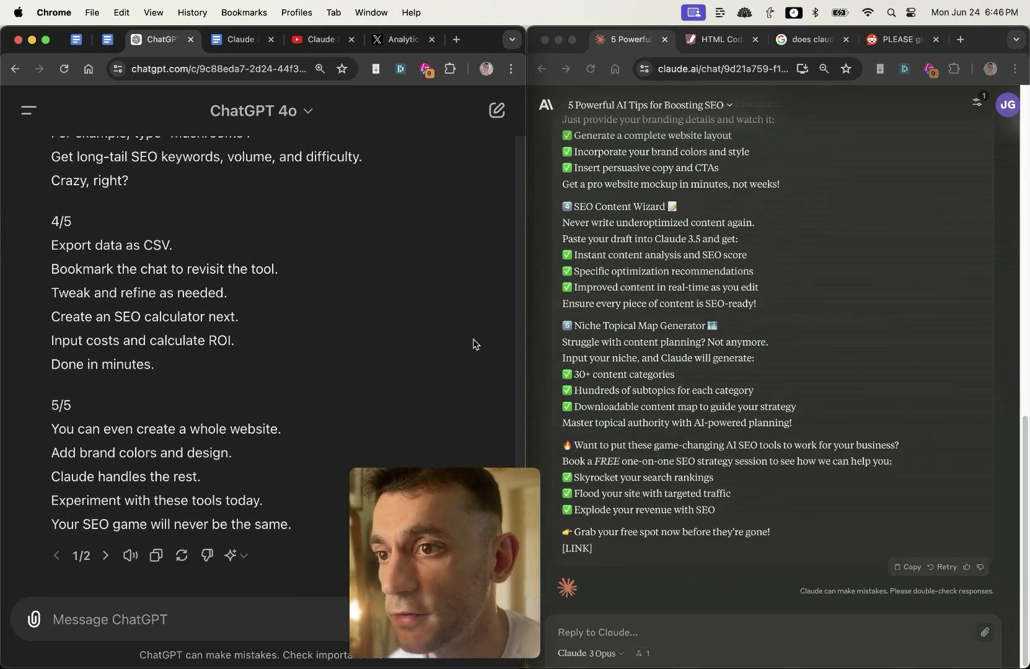
drag(539, 562, 507, 263)
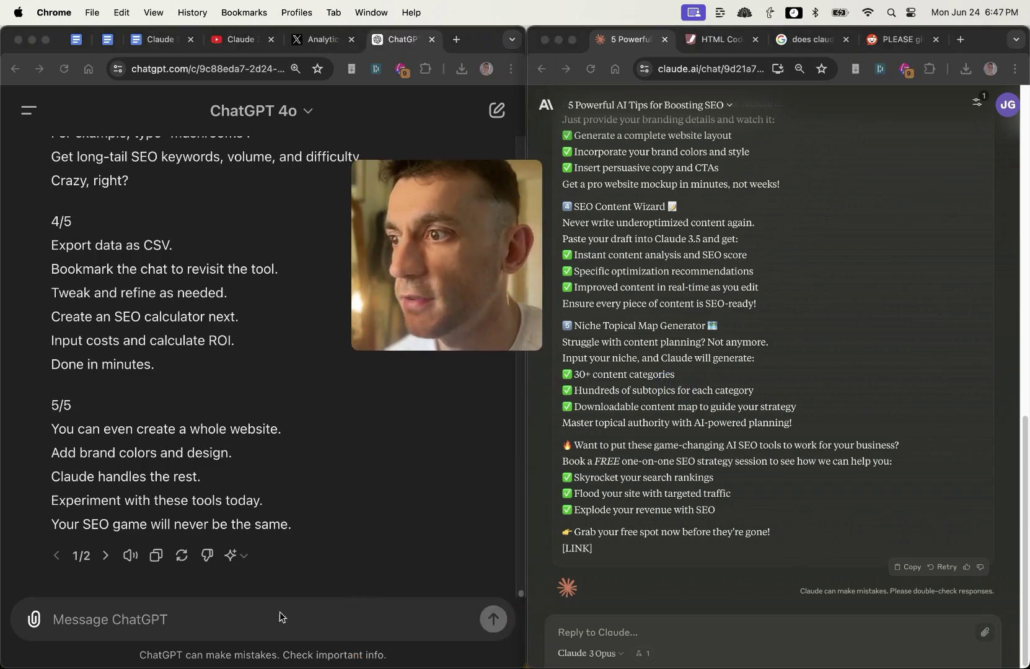
Step: Ask ChatGPT to 'Create a powerpoint presentation about chis topic'
click(234, 628)
text(Create)
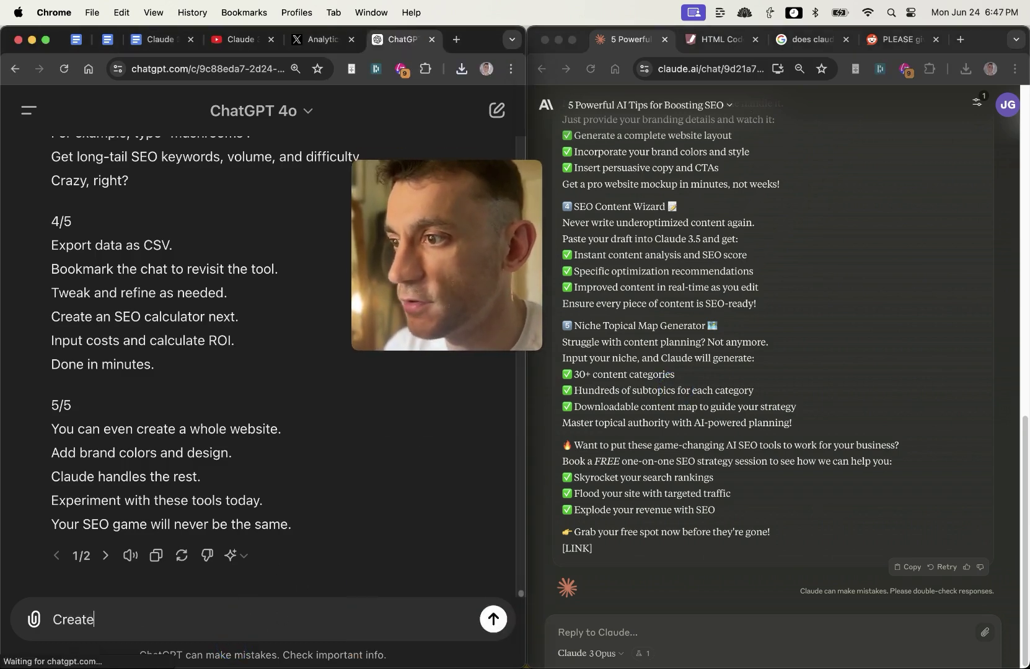
text( a powerpoint presentation about c)
text(his )
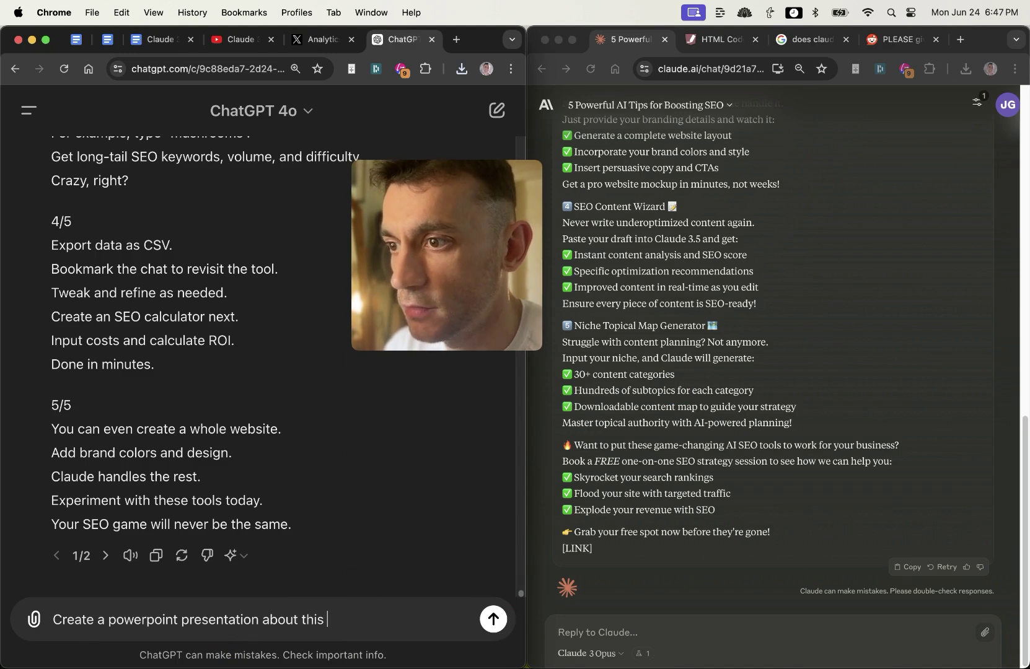
text(topic)
key(super+a)
key(super+c)
key(Return)
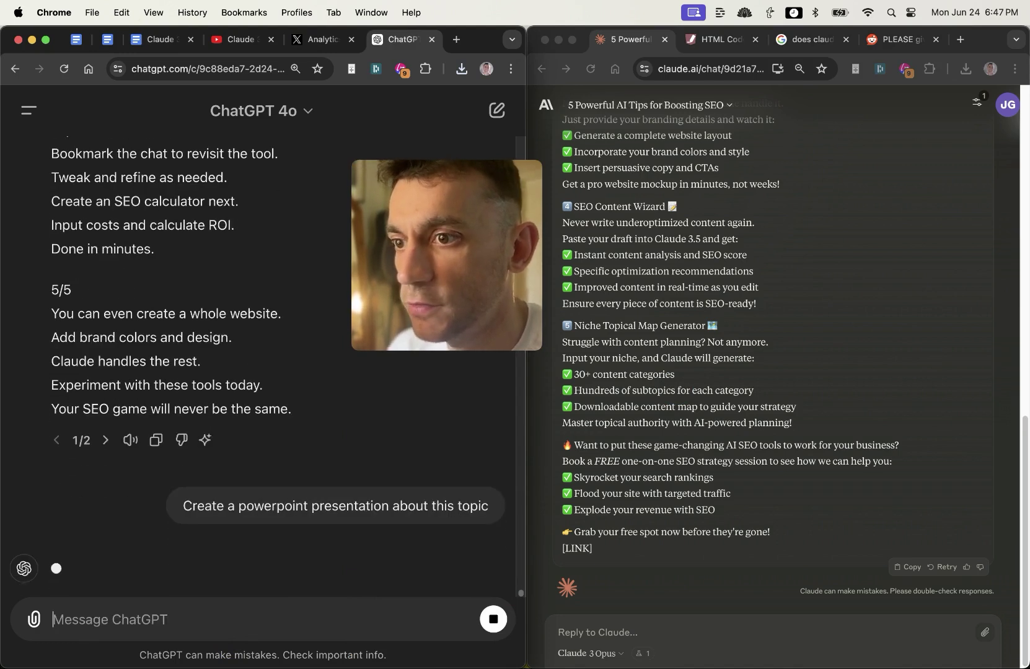
Step: Paste the same presentation request into Claude and send it
click(773, 629)
click(741, 635)
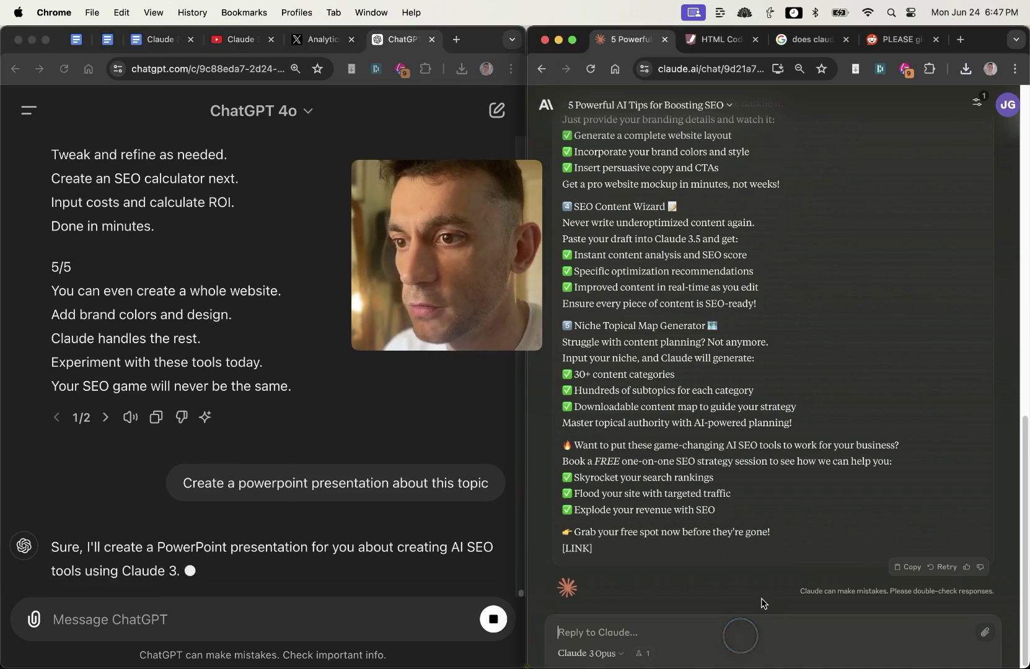
key(super+v)
key(Return)
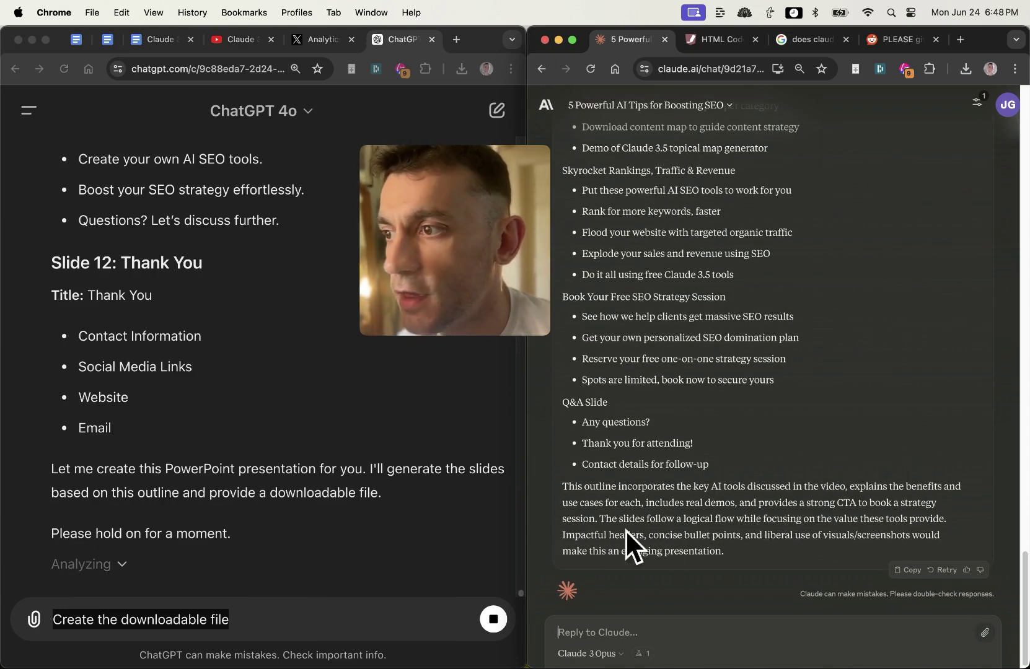
Step: Compare both replies and download ChatGPT's Claude_3.5_Sonic_AI_SEO_Tools.pptx deck
click(189, 532)
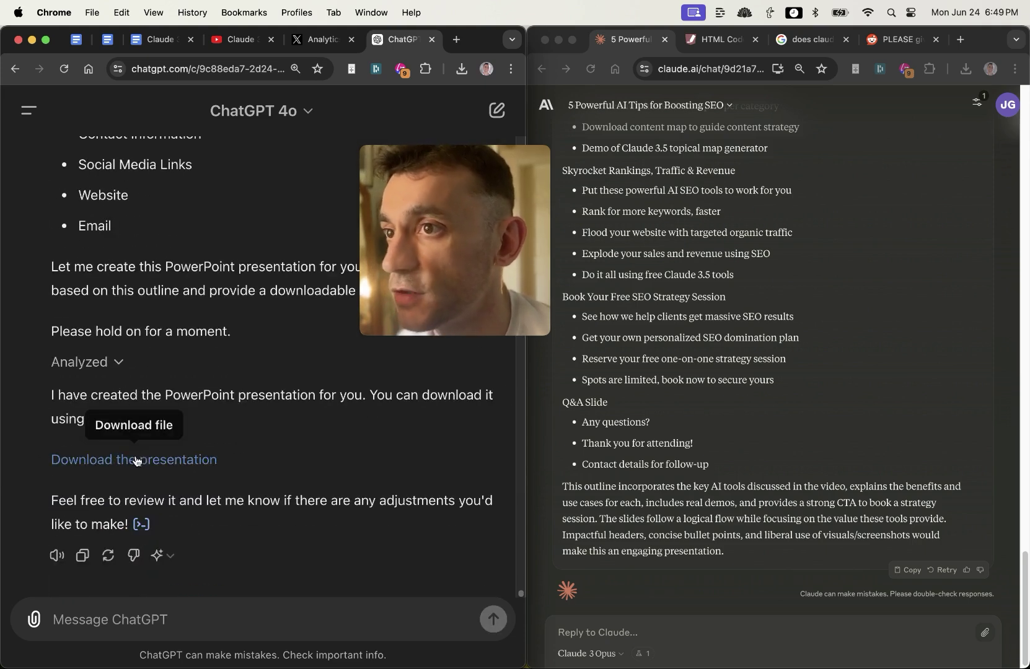
click(667, 530)
scroll(638, 411, up, 10)
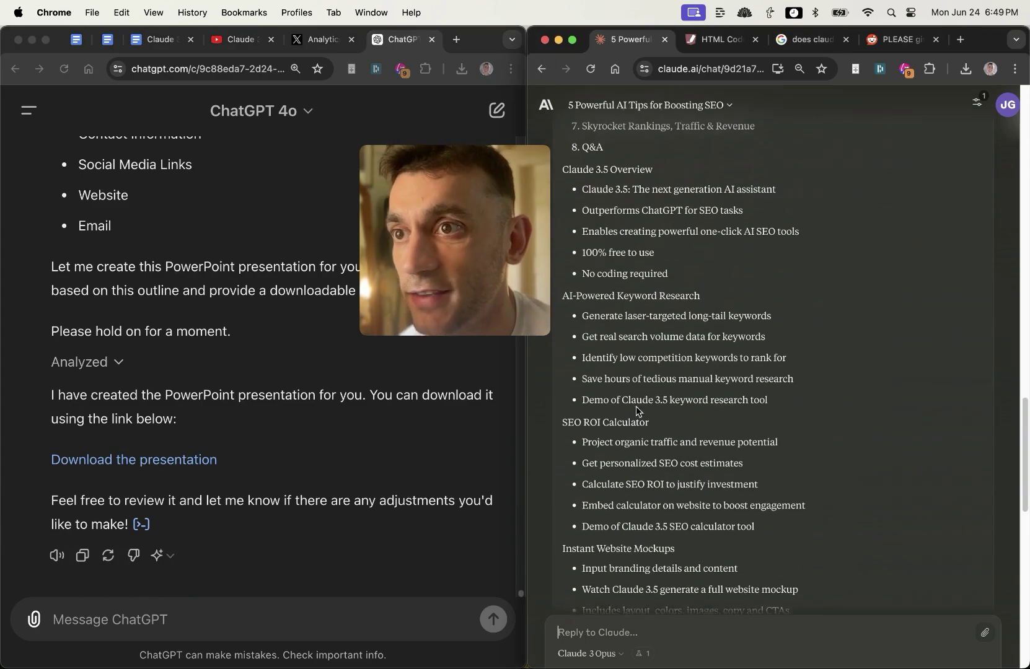
scroll(638, 412, up, 10)
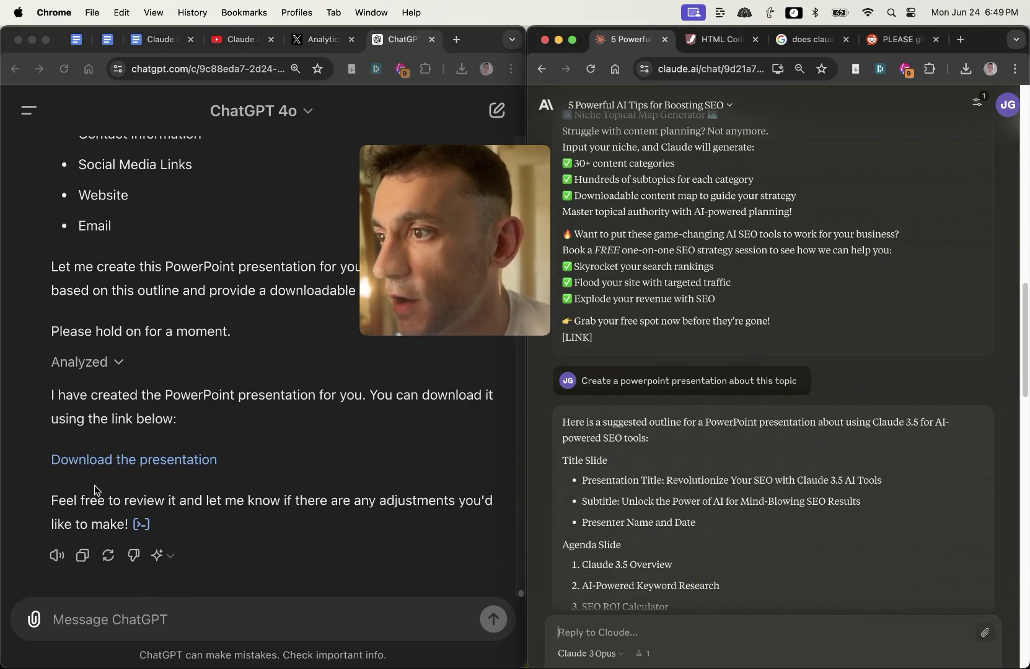
click(103, 480)
click(92, 459)
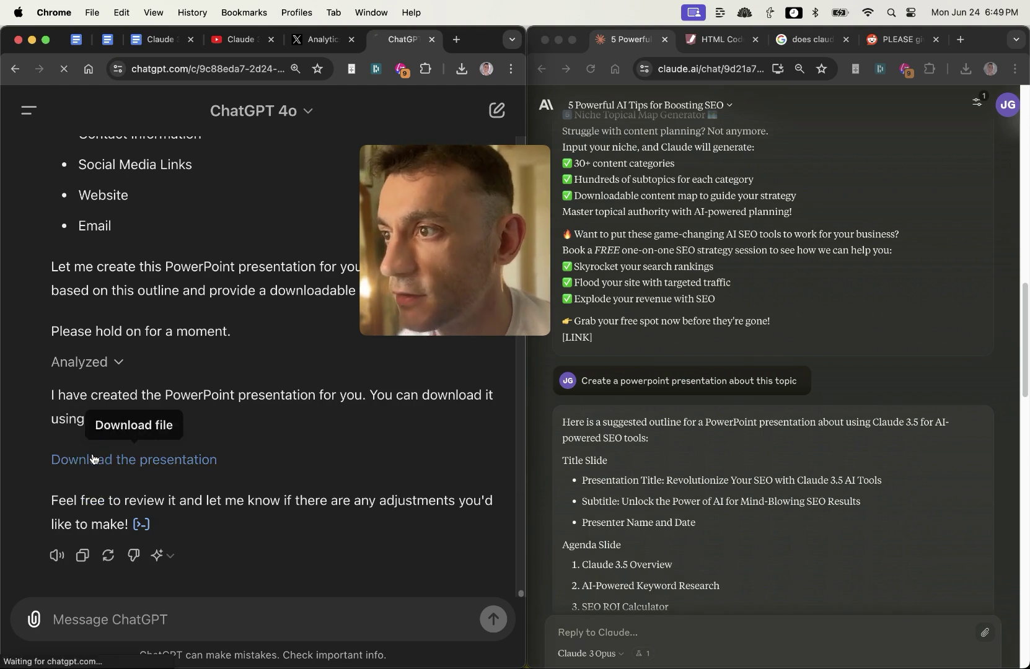
Step: Open the downloaded deck in Keynote, keeping the Title Slide layout
click(322, 107)
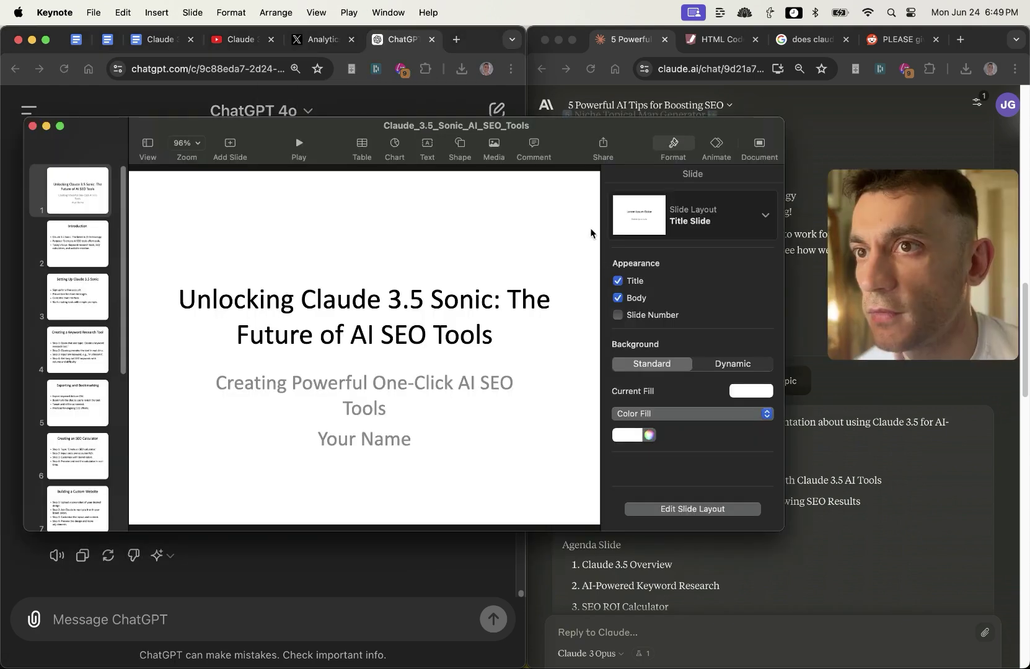
click(684, 213)
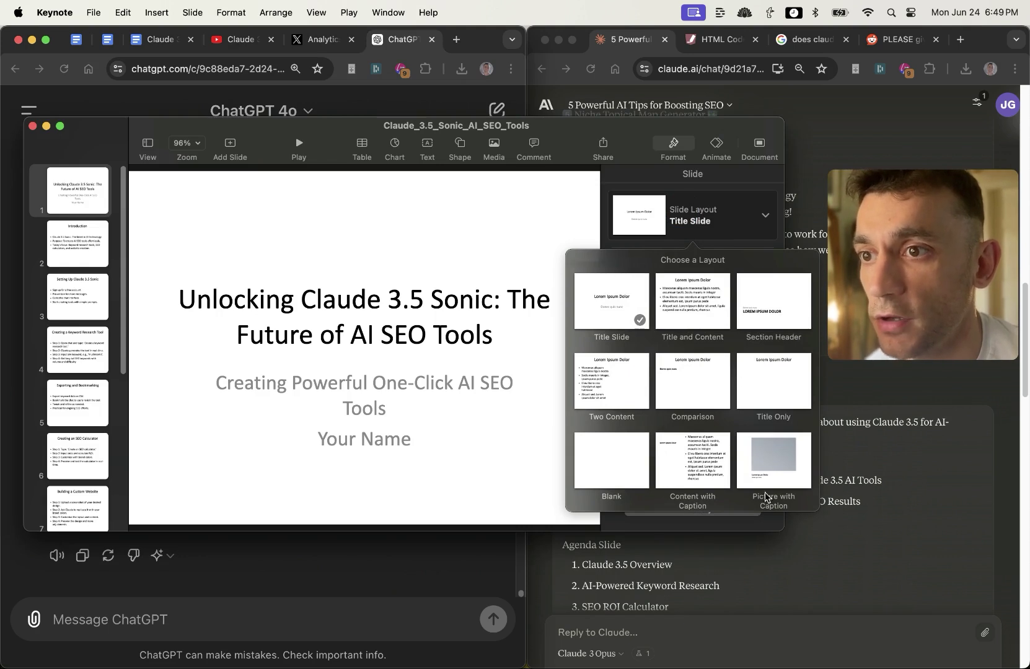
click(482, 178)
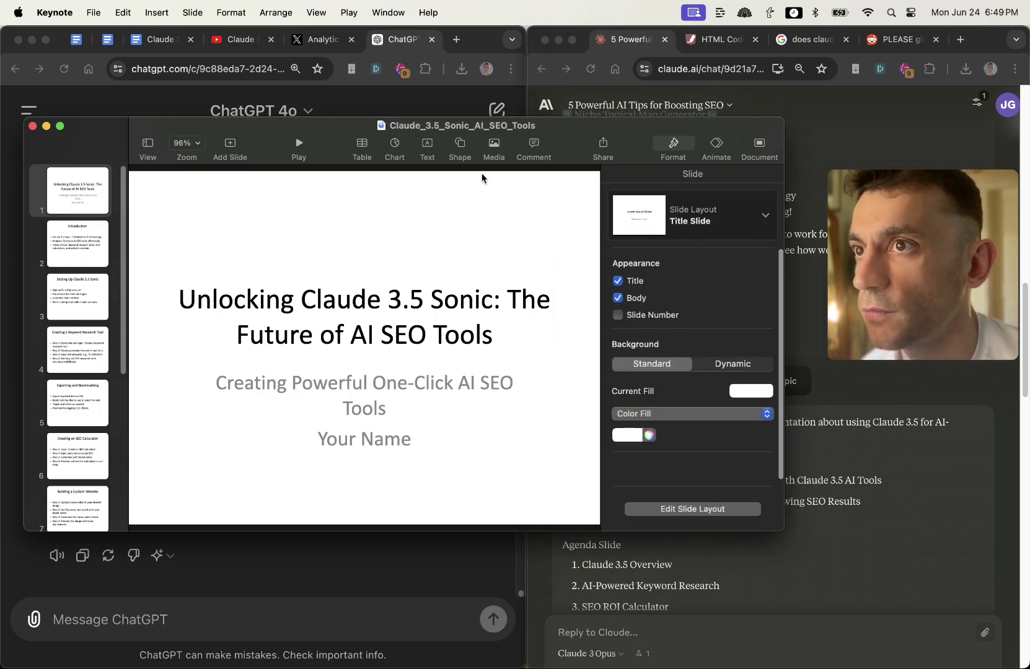
click(719, 221)
click(719, 221)
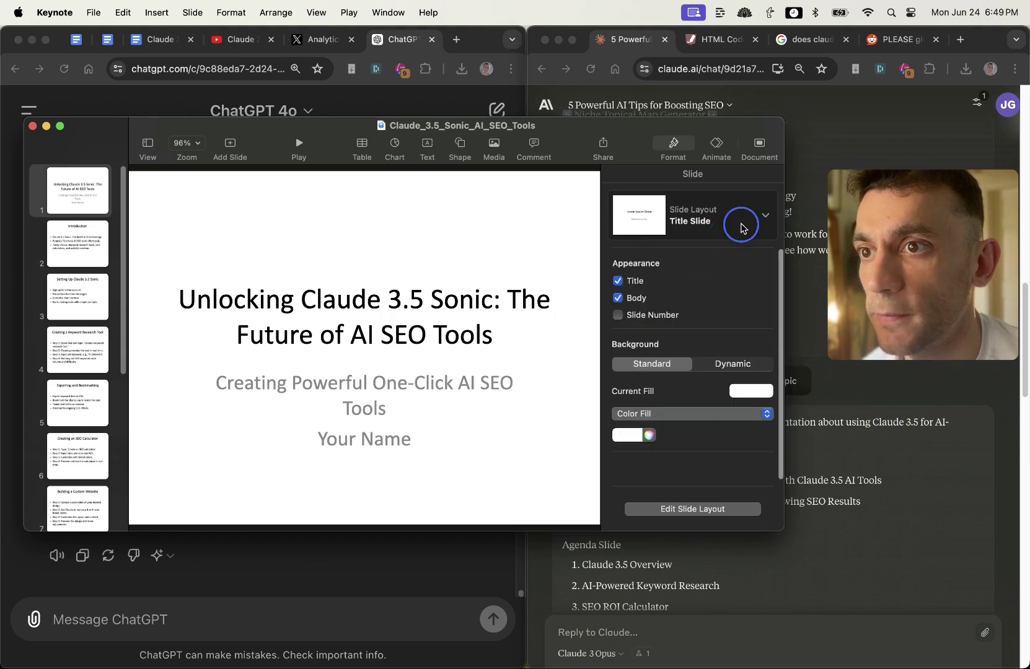
Step: Apply a dynamic orange wave background to every slide
key(super+a)
click(732, 363)
click(733, 428)
scroll(712, 372, down, 5)
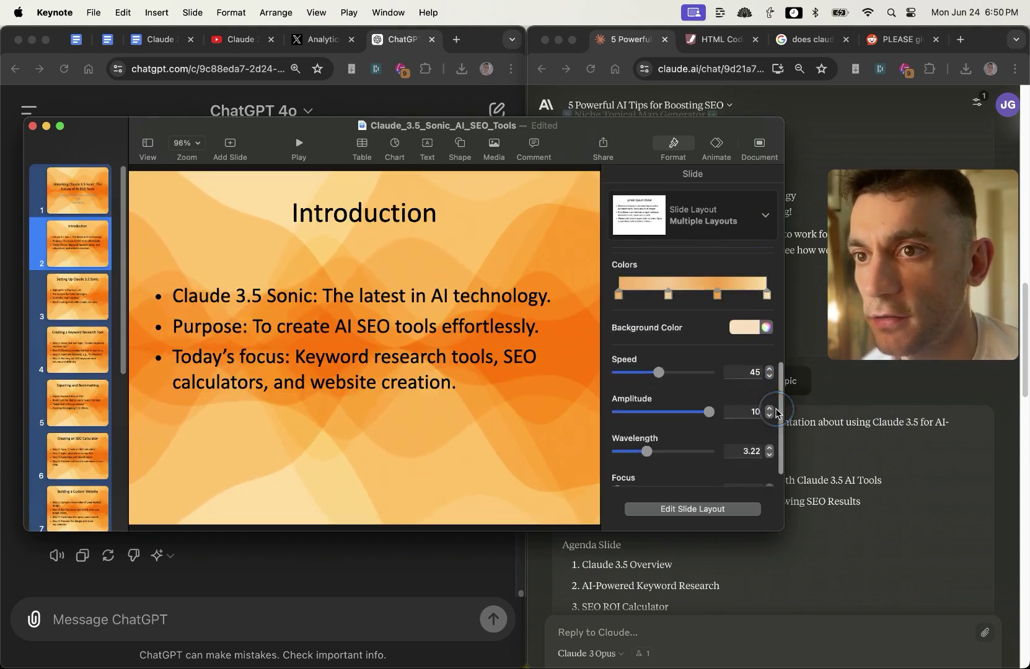
scroll(710, 330, up, 3)
scroll(706, 340, up, 1)
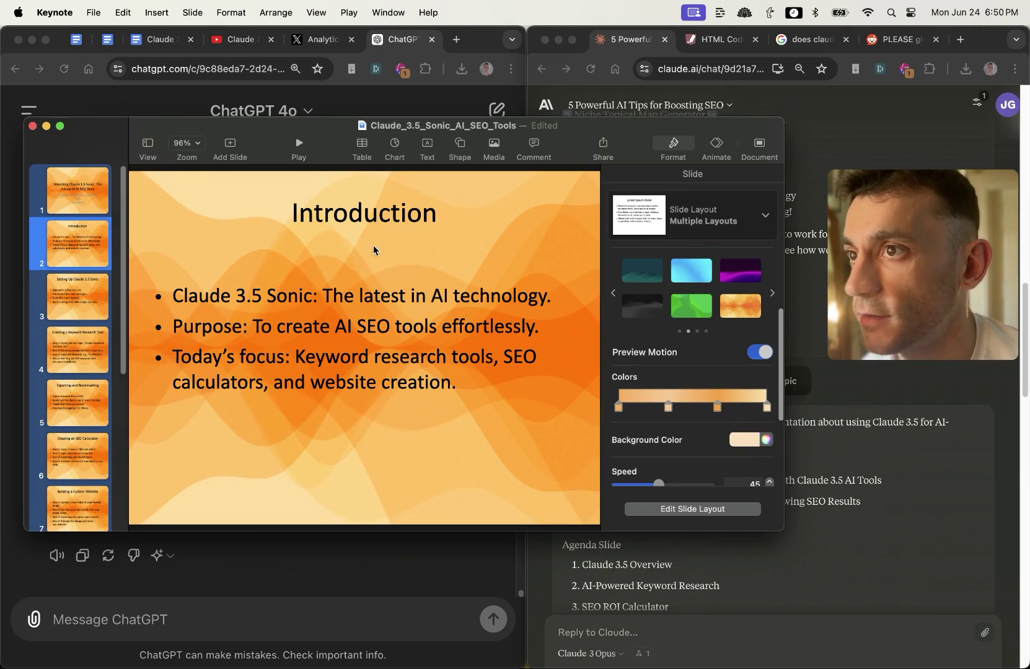
click(465, 576)
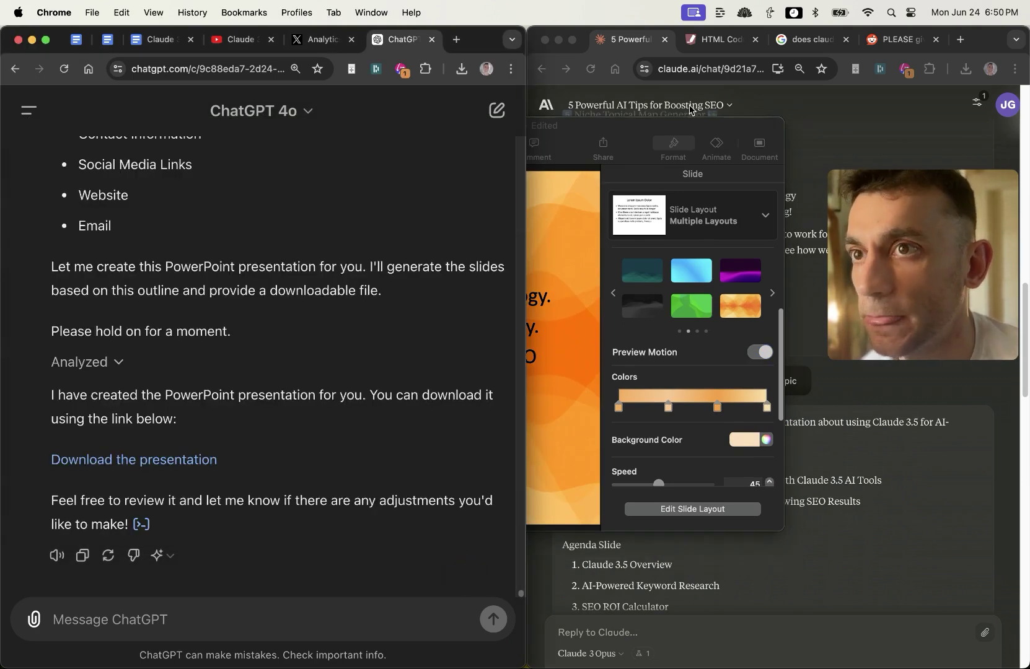
Step: Leave Keynote and return to the ChatGPT window in the browser
click(675, 126)
key(super+tab)
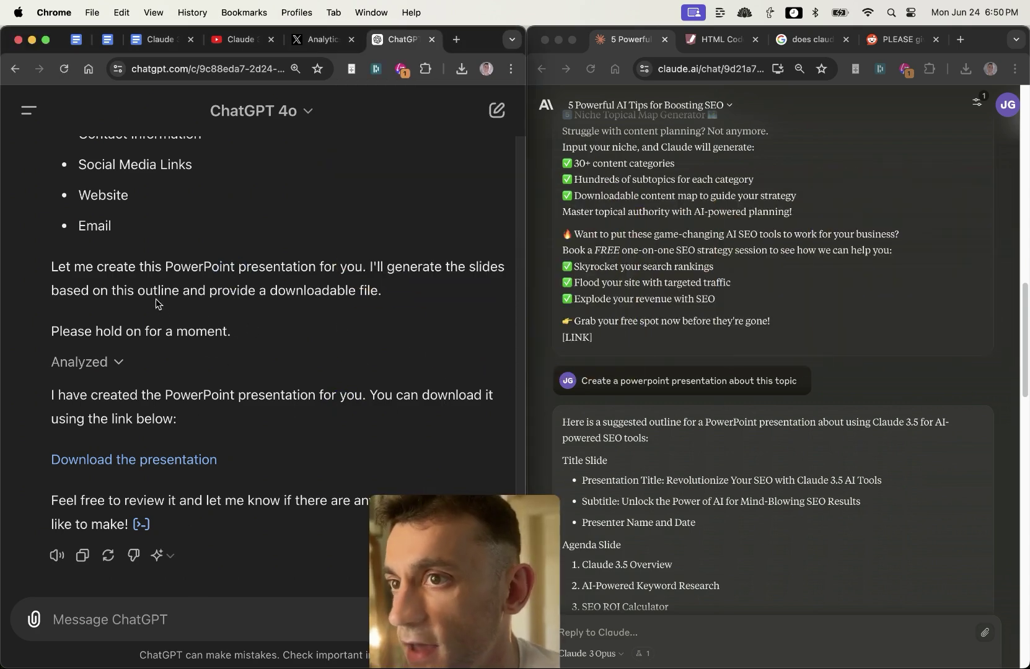
scroll(276, 333, up, 1)
scroll(731, 476, down, 15)
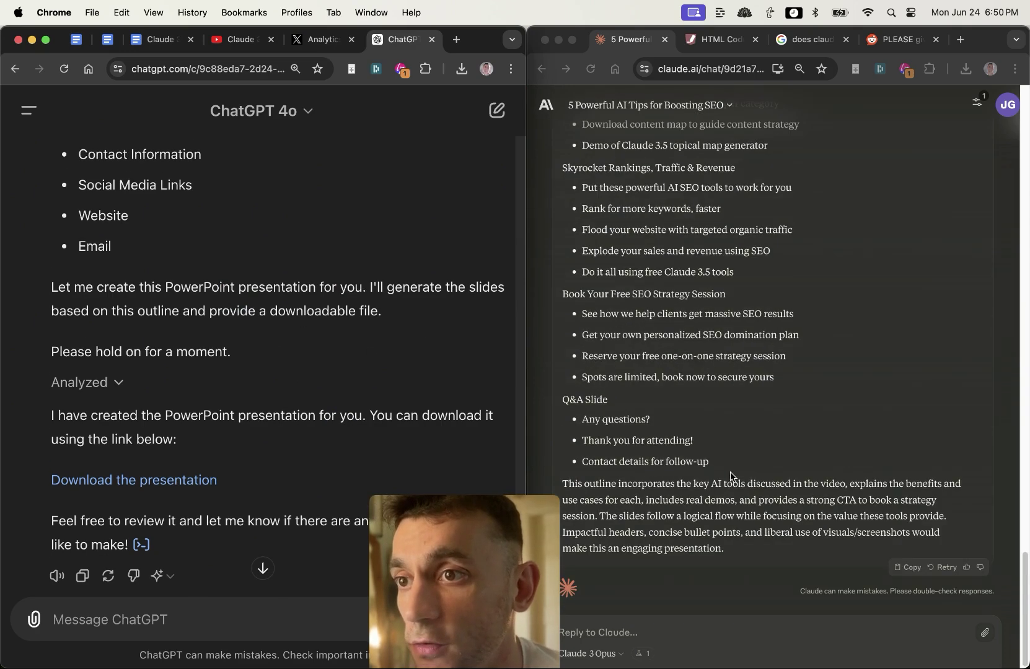
drag(496, 575, 168, 489)
click(461, 404)
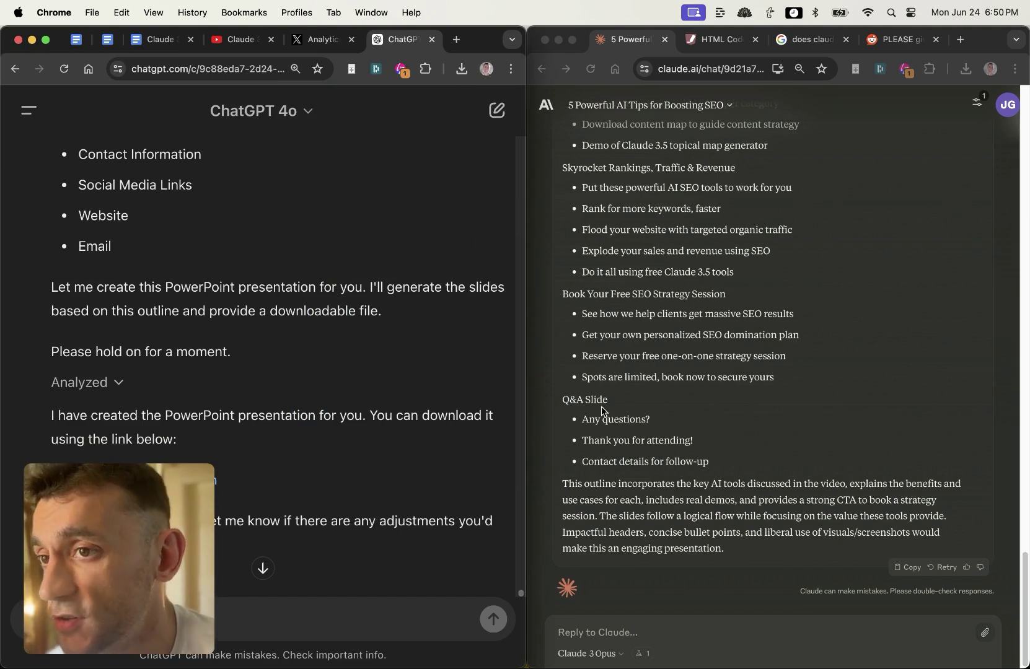
Step: Review Claude's Twitter thread reply, highlighting stretches of its text
scroll(593, 348, up, 10)
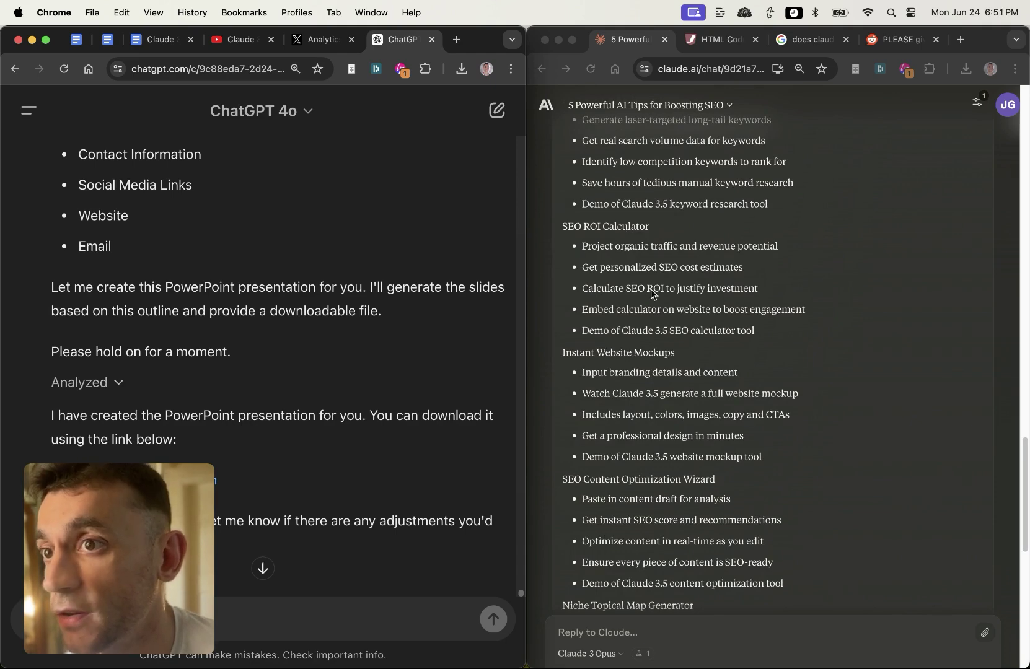
scroll(653, 295, up, 10)
scroll(675, 354, down, 20)
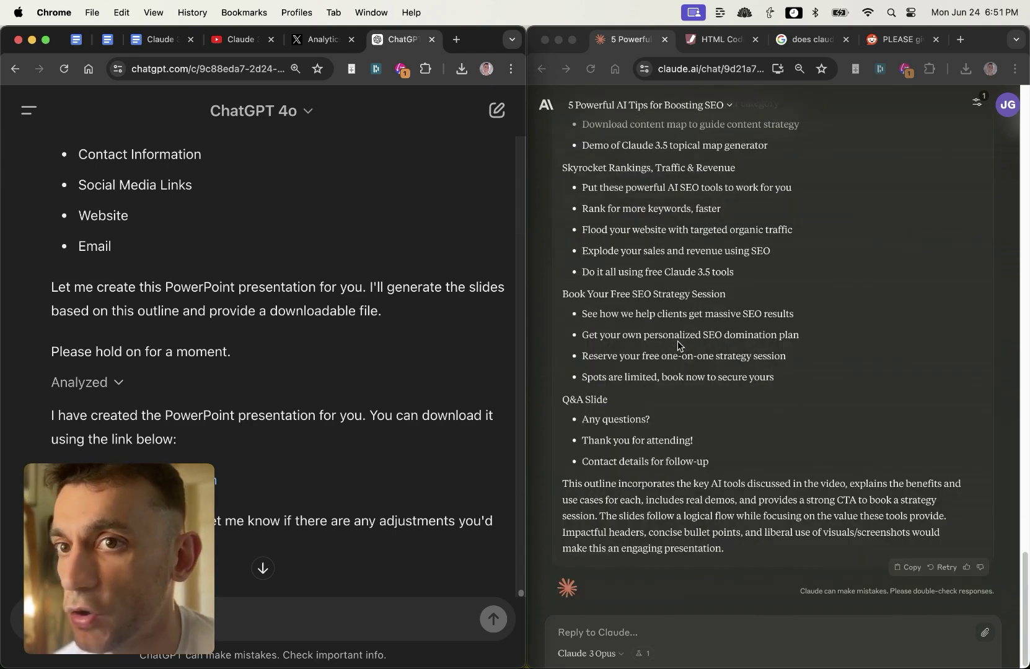
scroll(713, 322, up, 20)
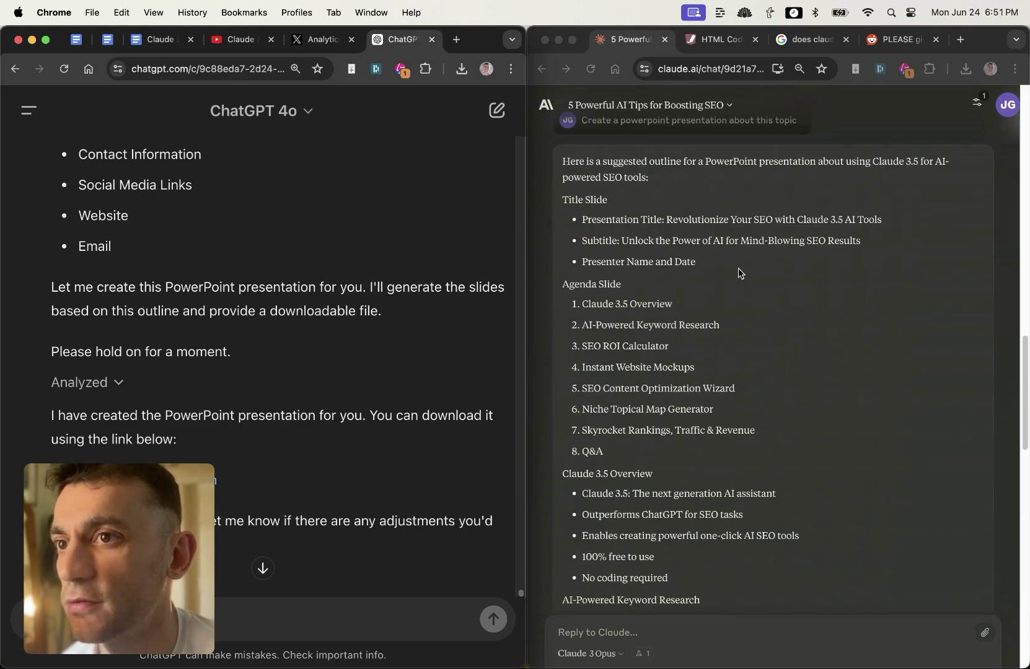
drag(561, 121, 779, 478)
click(779, 478)
scroll(620, 404, up, 10)
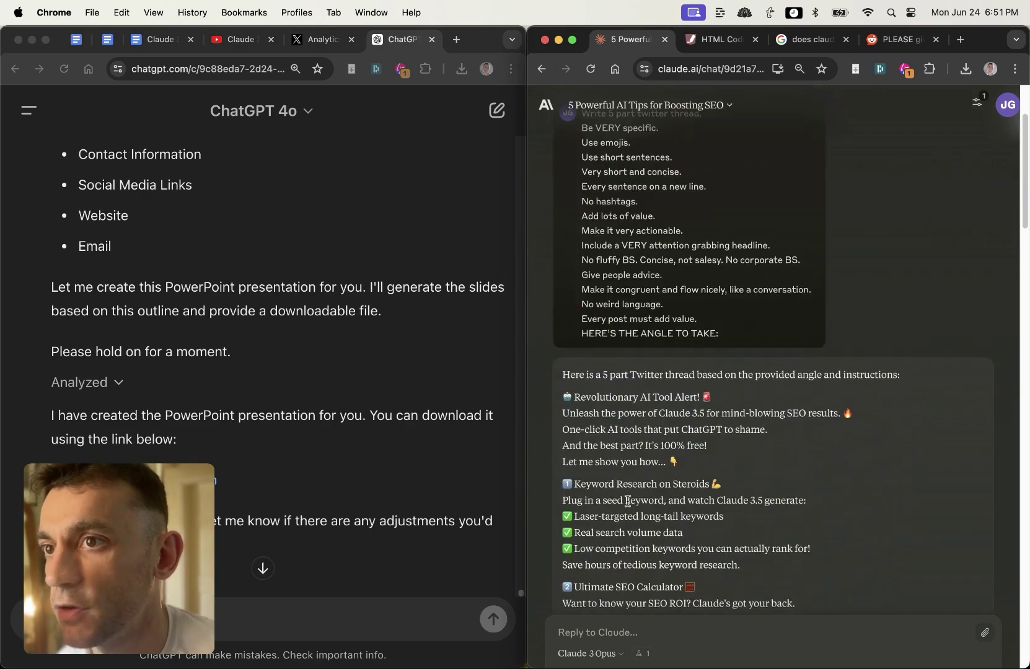
scroll(620, 404, up, 3)
drag(564, 246, 806, 441)
click(823, 460)
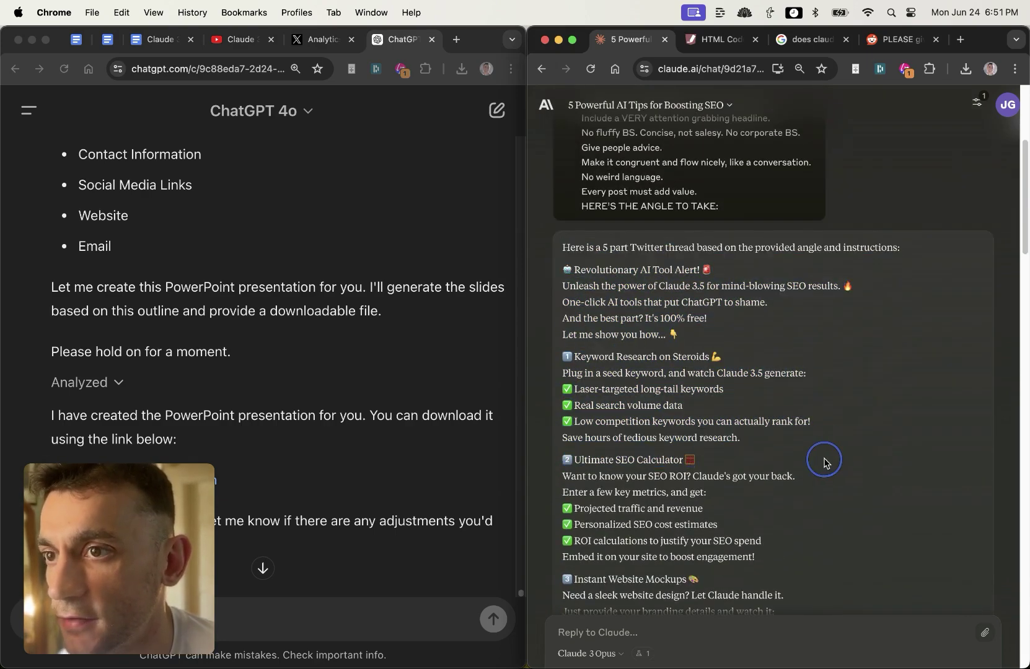
scroll(725, 457, down, 1)
scroll(725, 457, down, 3)
Step: Maximize the Claude window to fill the screen with Ctrl+Alt+Return
click(331, 54)
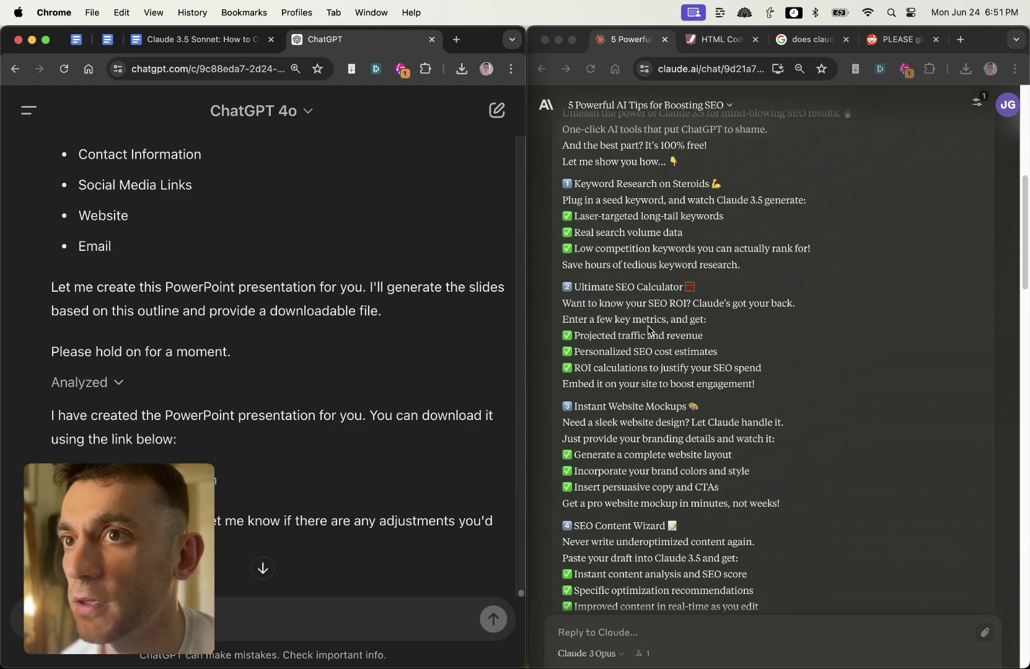
click(677, 454)
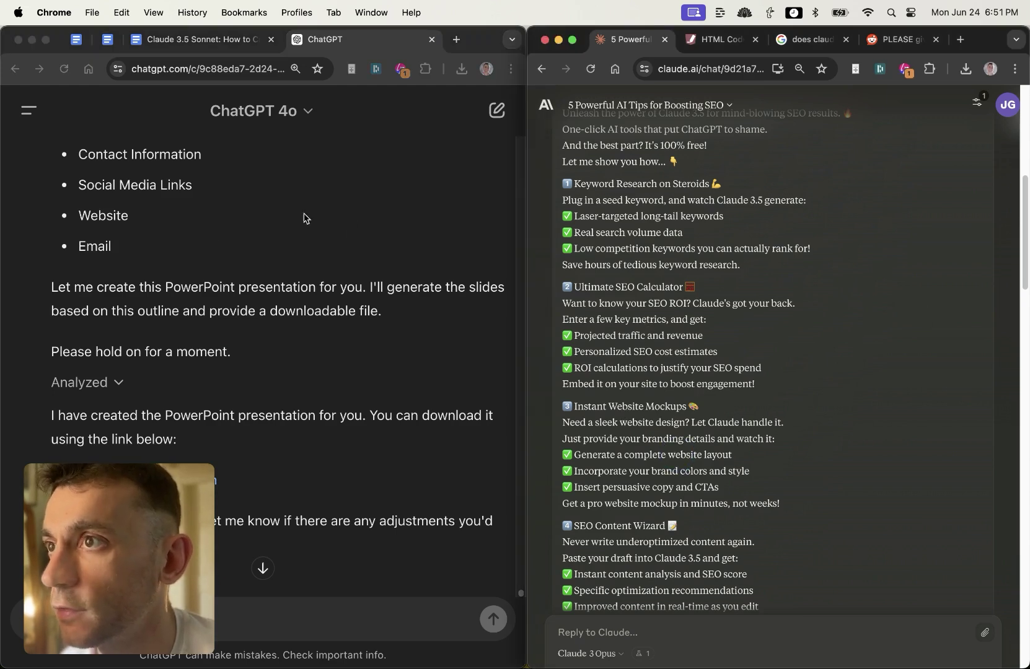
click(98, 233)
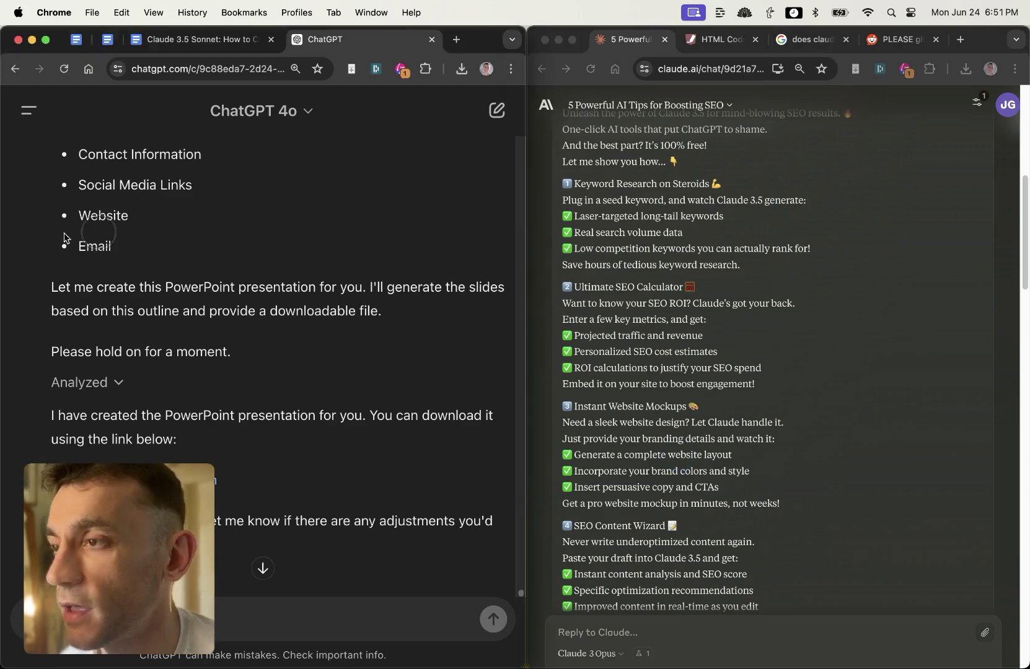
scroll(274, 295, up, 5)
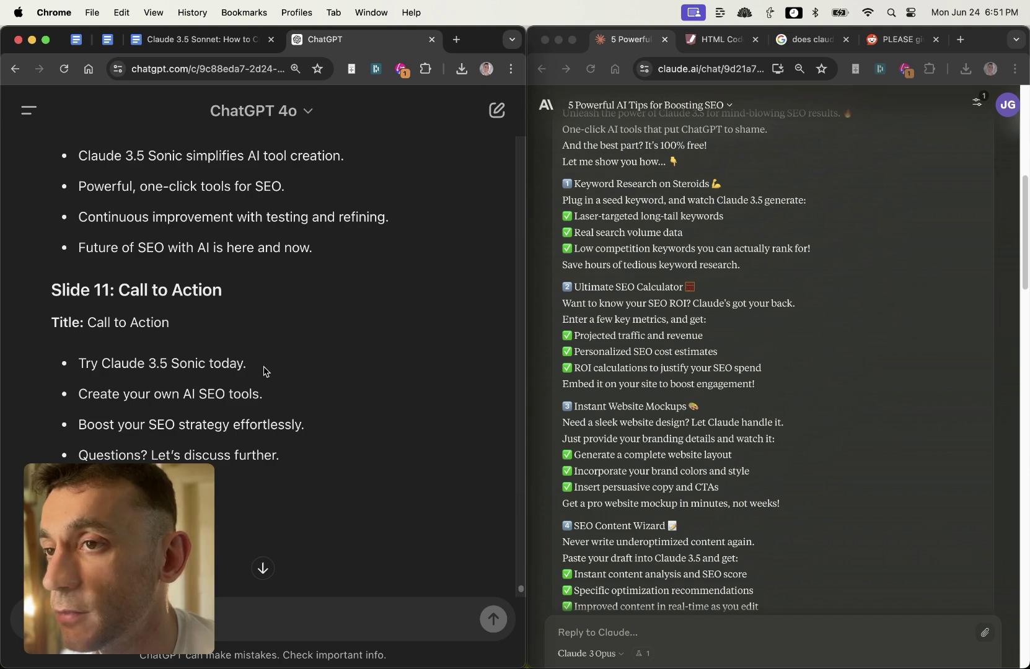
scroll(273, 380, down, 3)
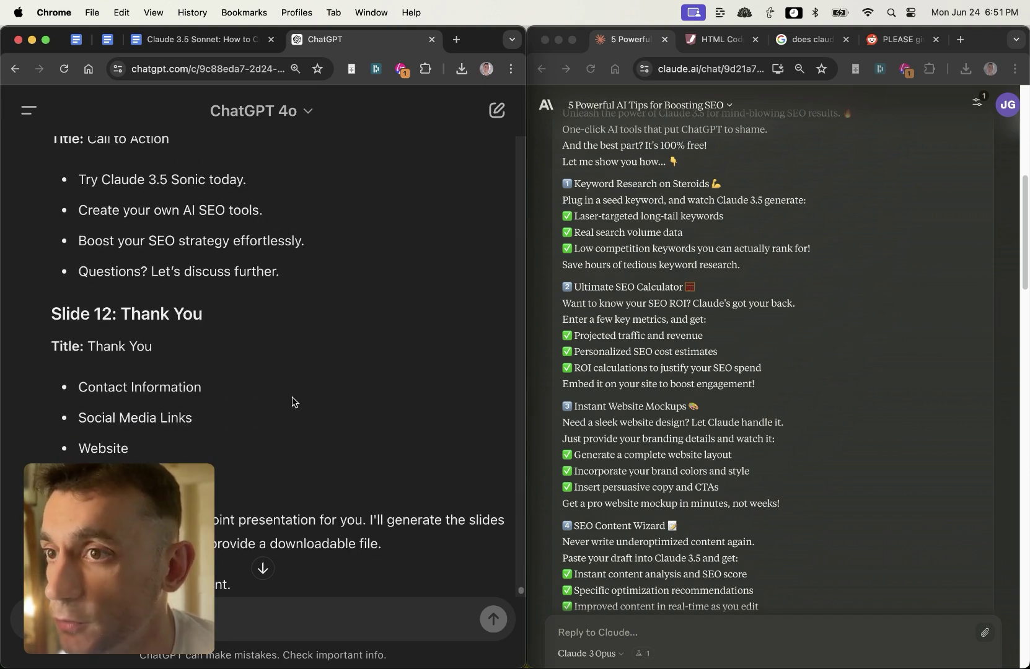
scroll(292, 399, down, 4)
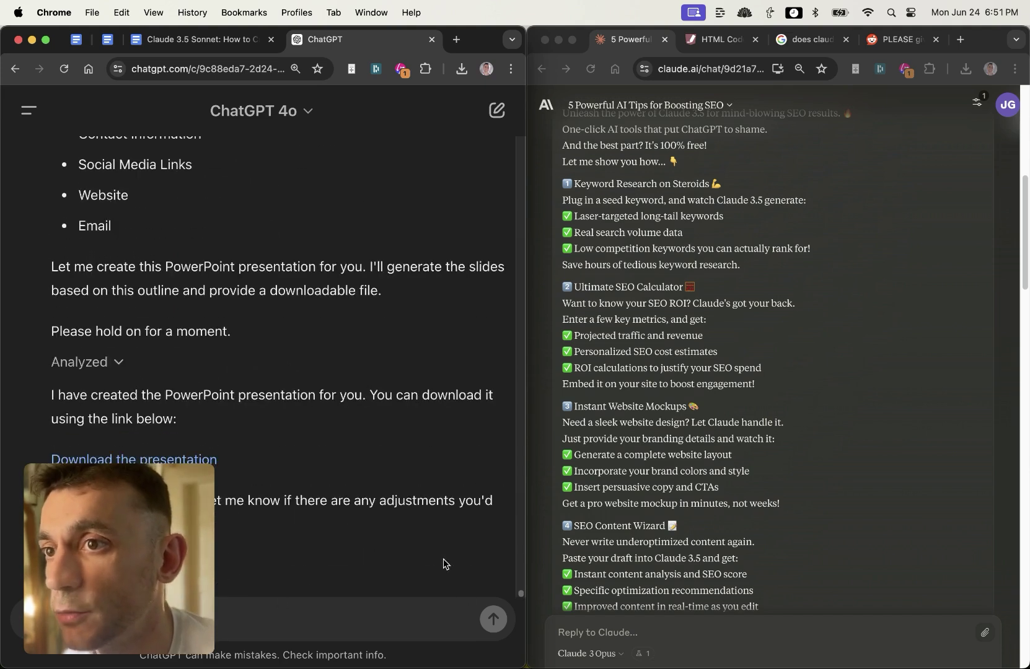
click(577, 282)
key(ctrl+alt+Return)
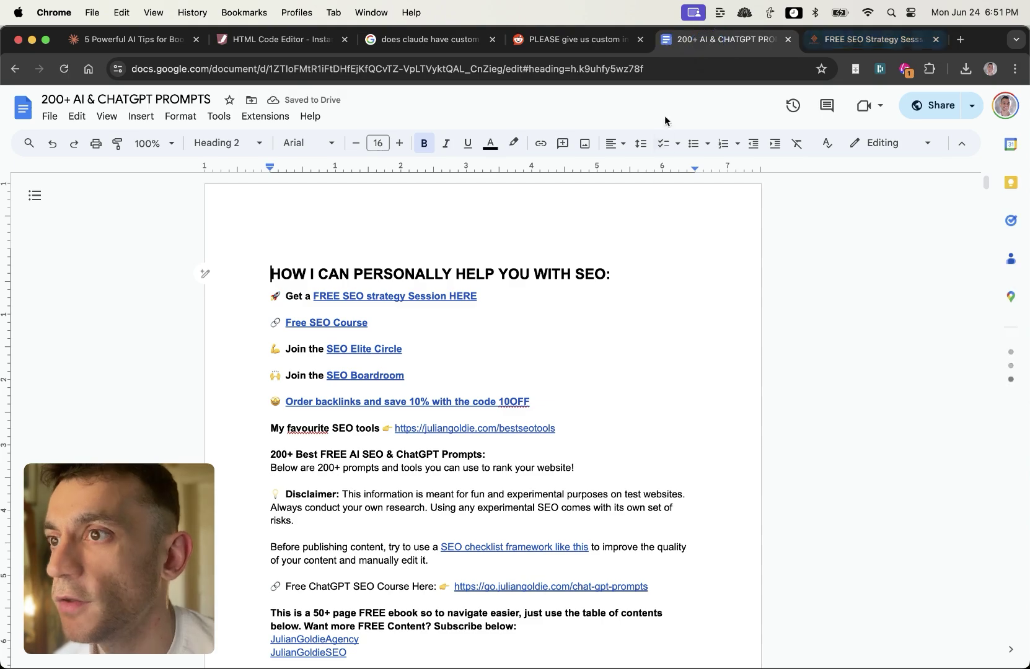
Step: Scroll down through the 200+ AI & ChatGPT prompts Google Doc
scroll(386, 244, down, 15)
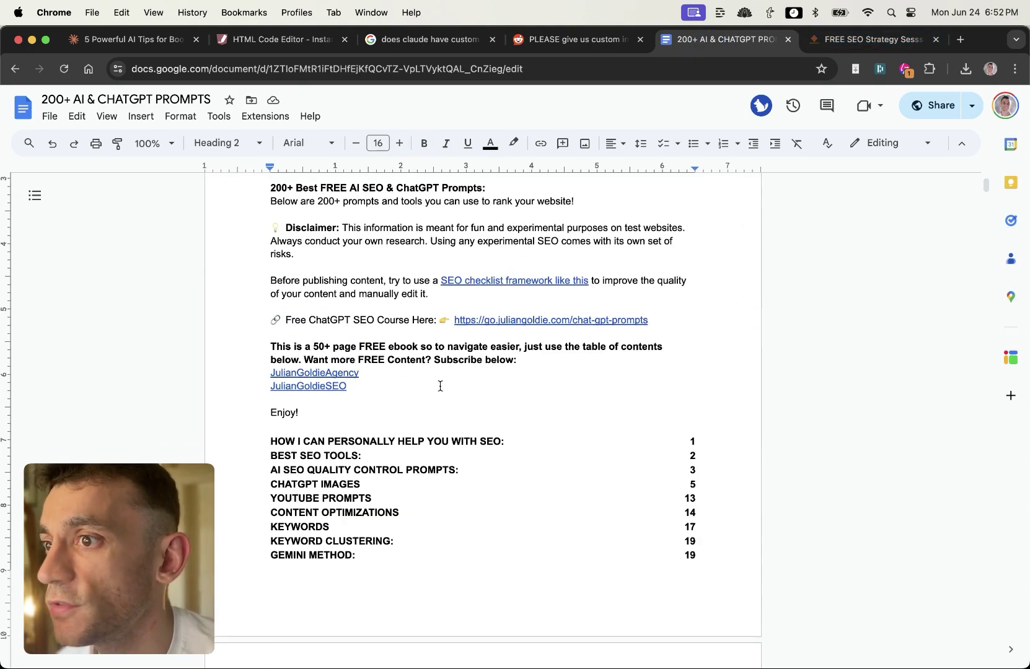
scroll(483, 444, down, 20)
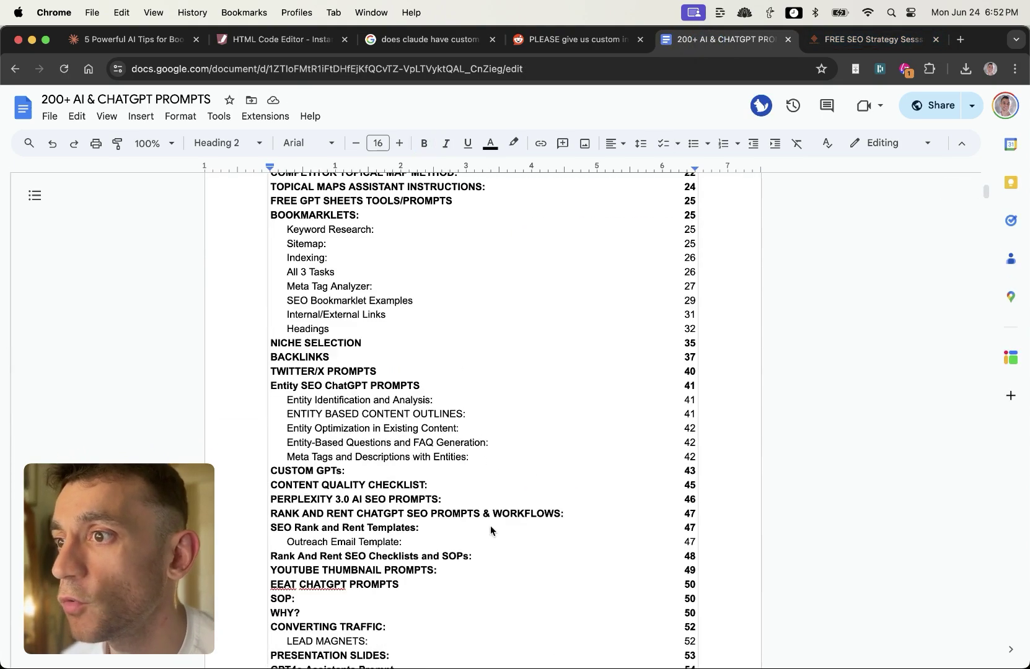
scroll(512, 539, down, 20)
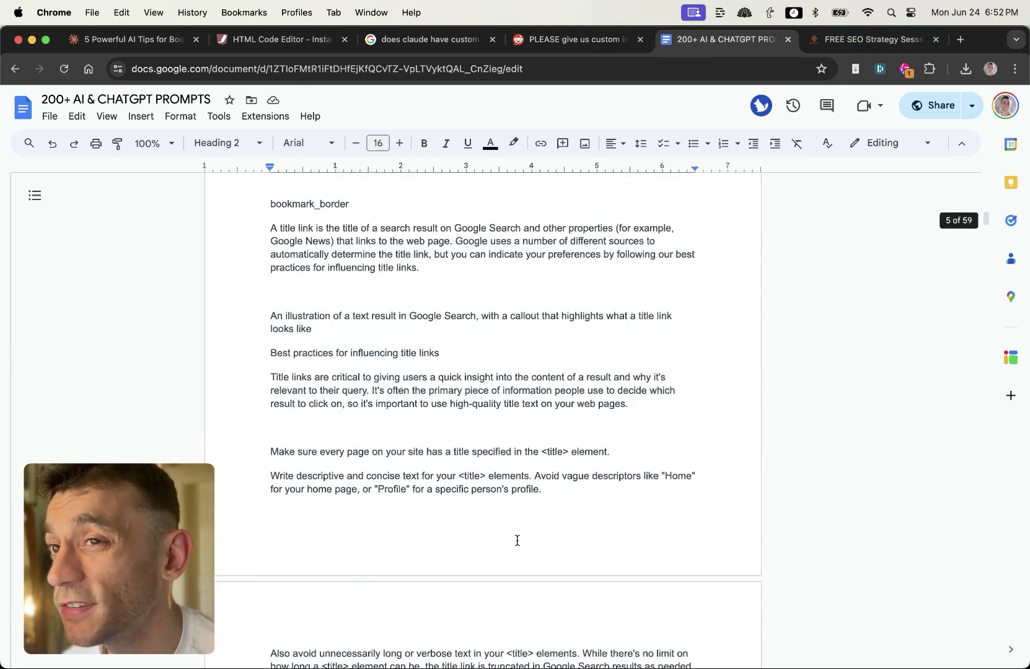
scroll(448, 554, down, 20)
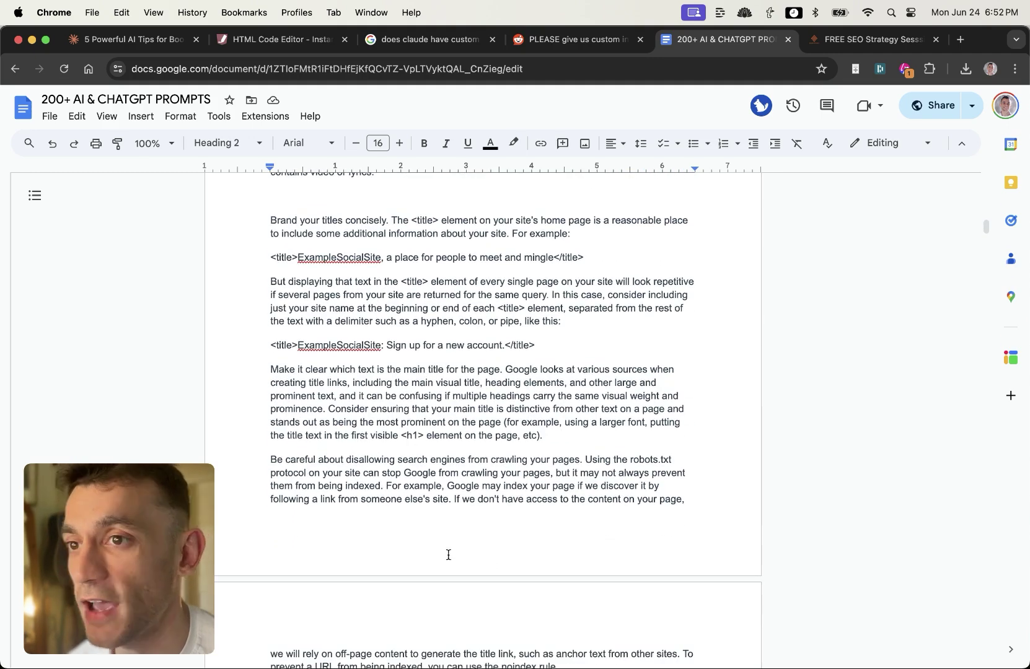
scroll(399, 528, down, 20)
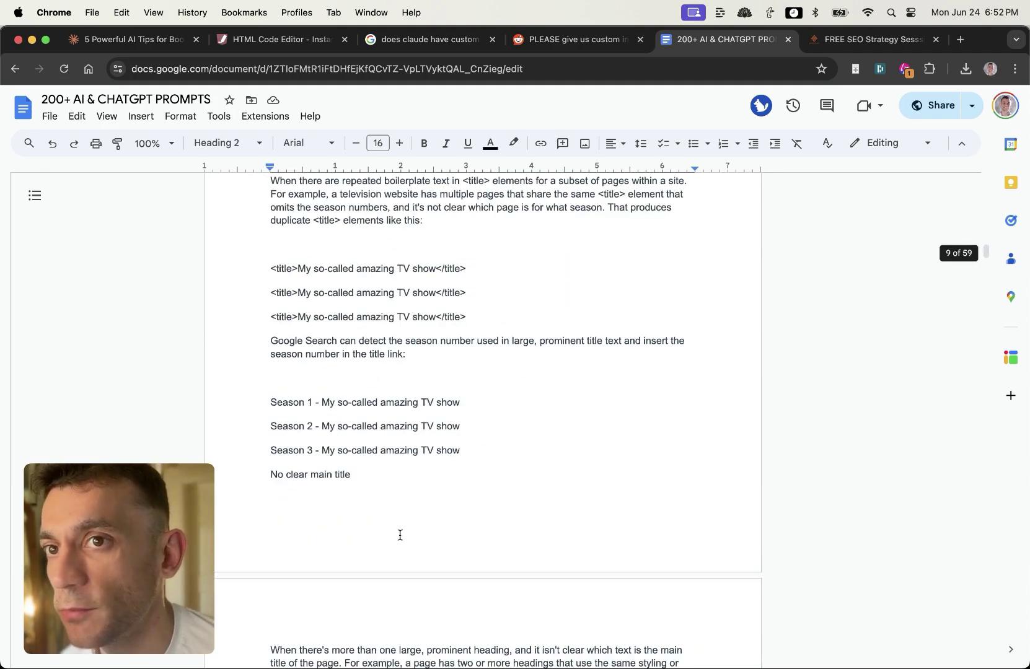
scroll(556, 522, down, 10)
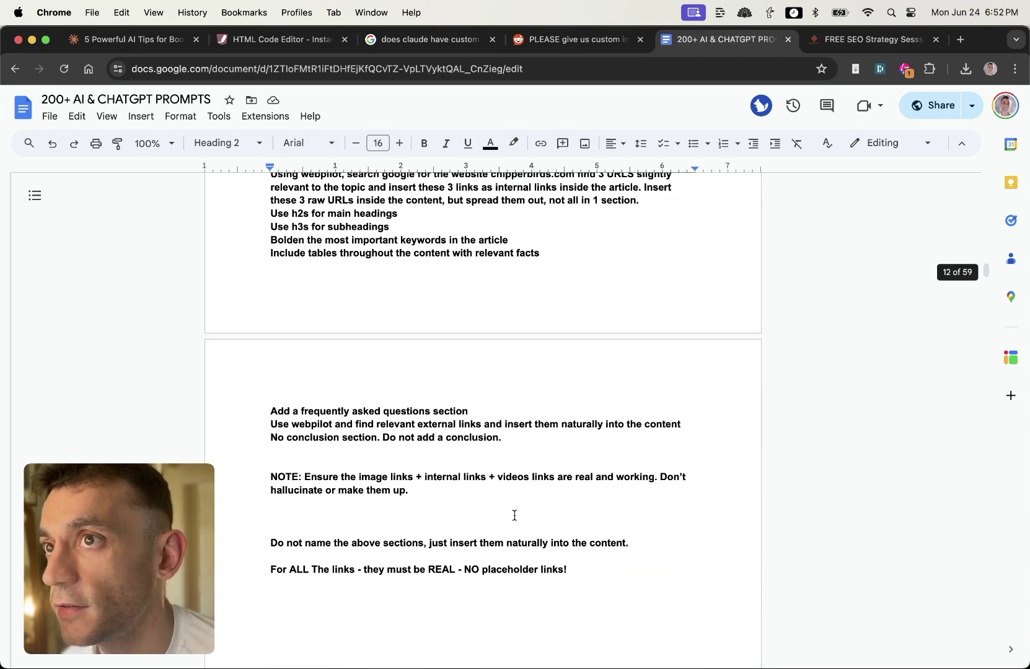
Step: Close the Reddit thread tab and bring up the FREE SEO Strategy Session page
click(640, 39)
scroll(423, 420, down, 20)
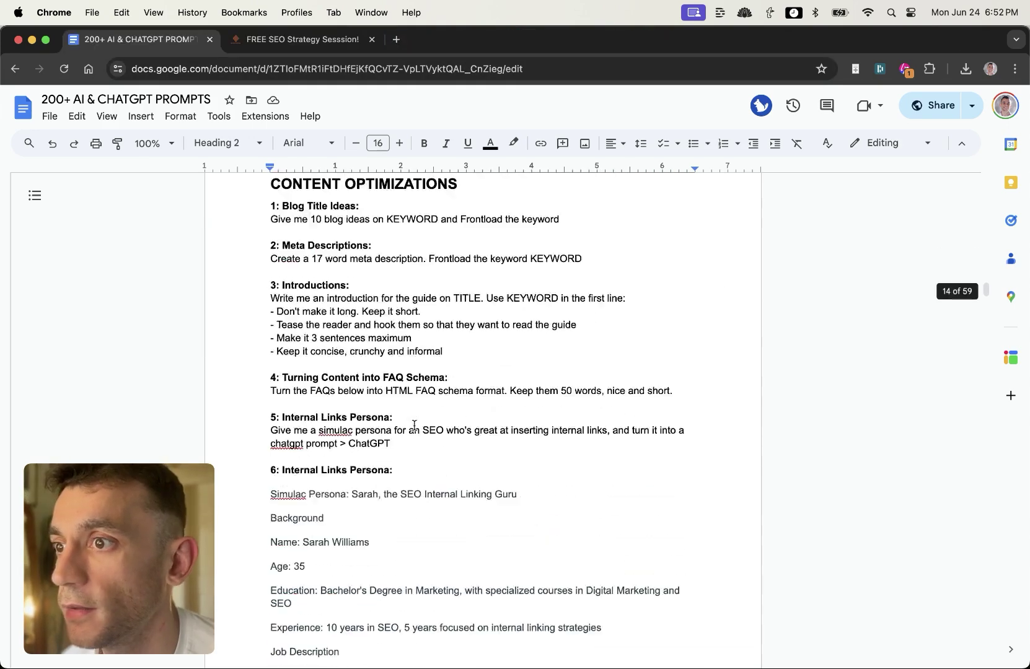
scroll(434, 310, down, 15)
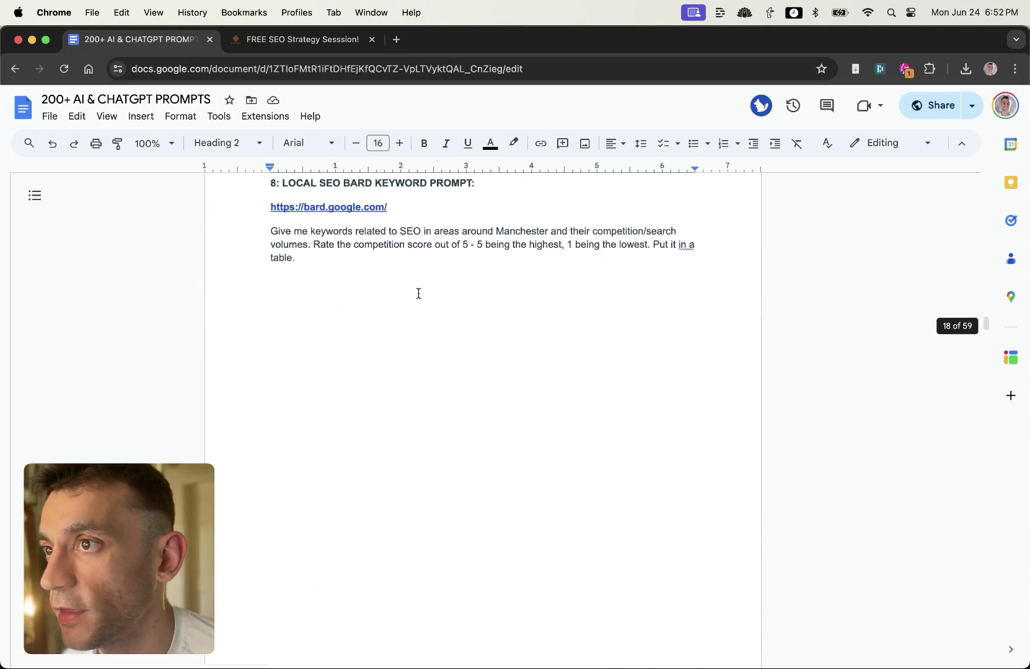
click(268, 40)
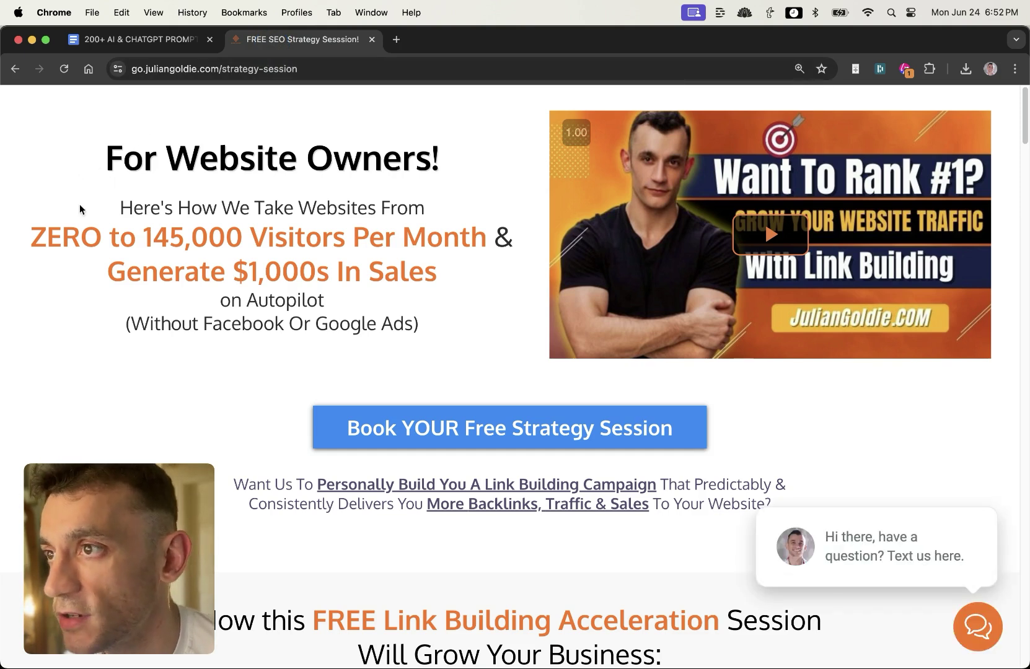
scroll(346, 350, down, 1)
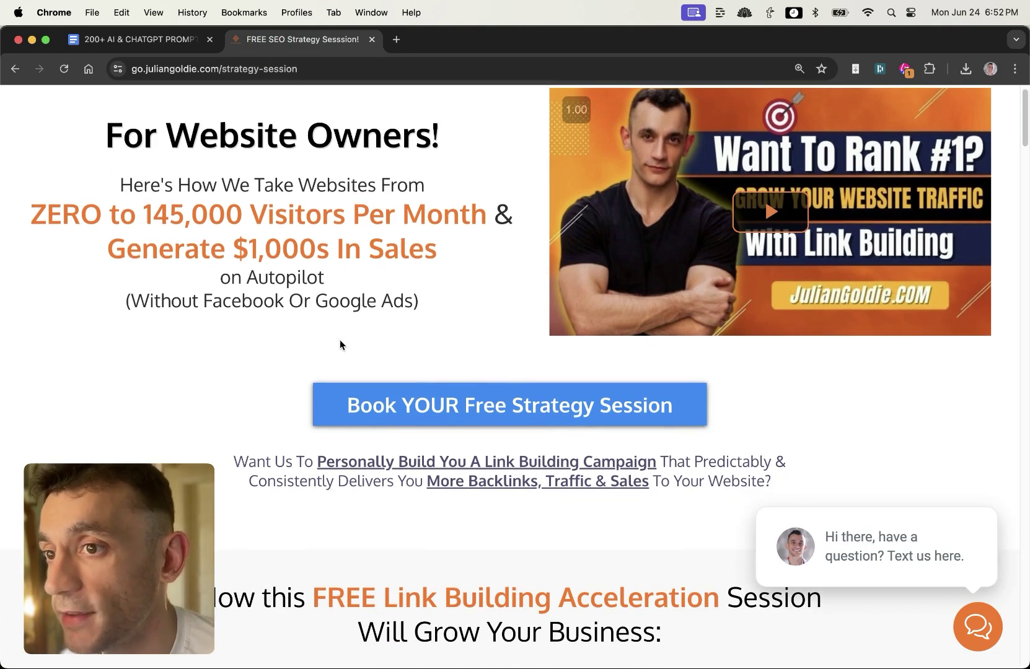
scroll(339, 339, down, 5)
scroll(294, 343, down, 20)
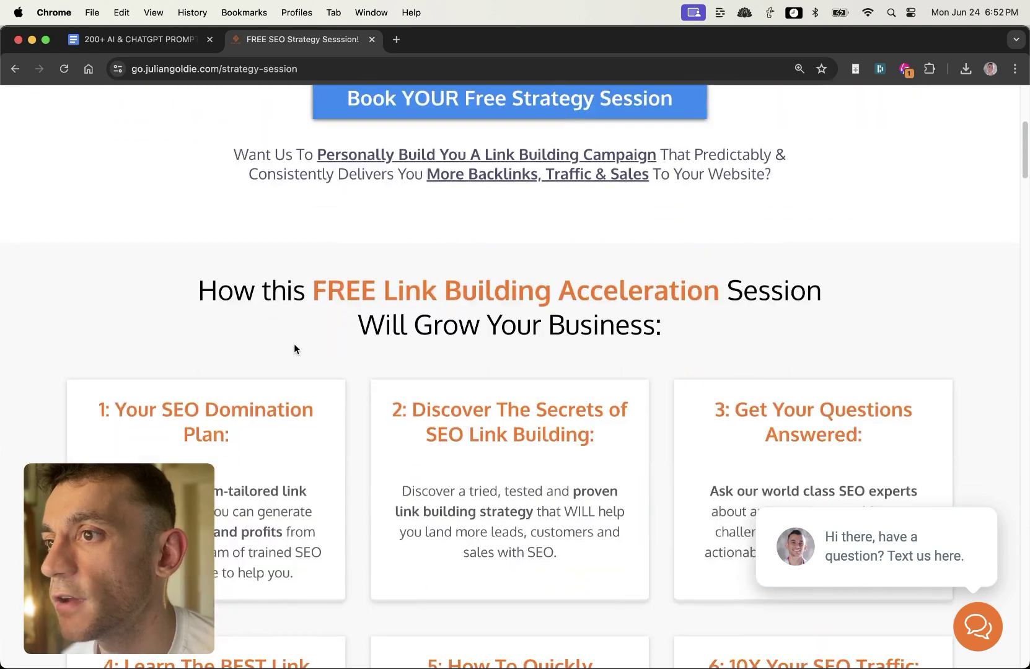
click(69, 150)
drag(69, 150, 236, 154)
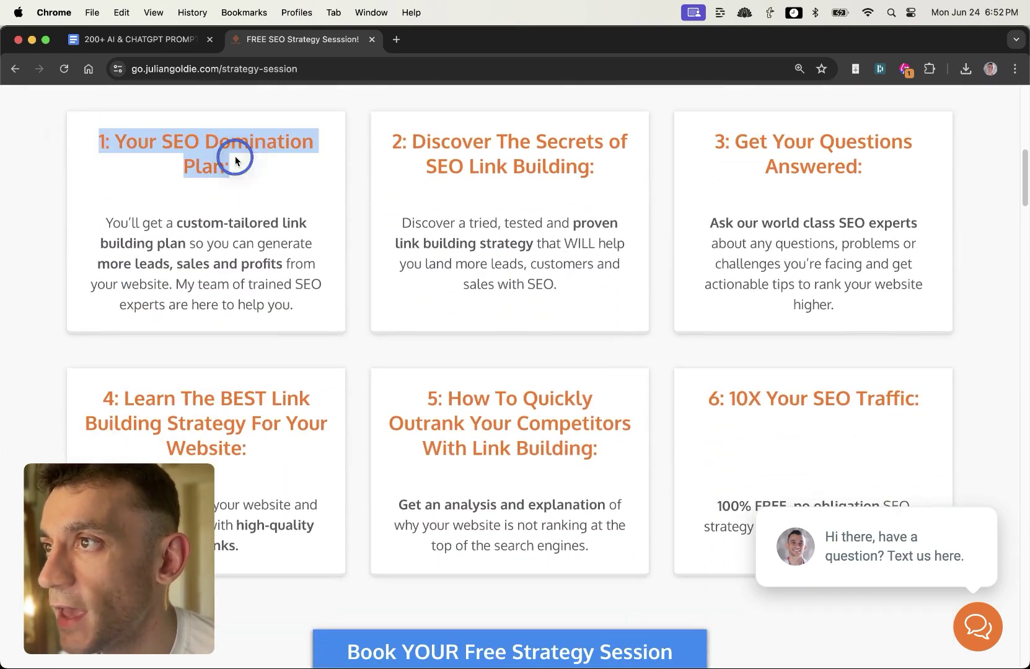
click(265, 174)
triple_click(993, 157)
click(709, 229)
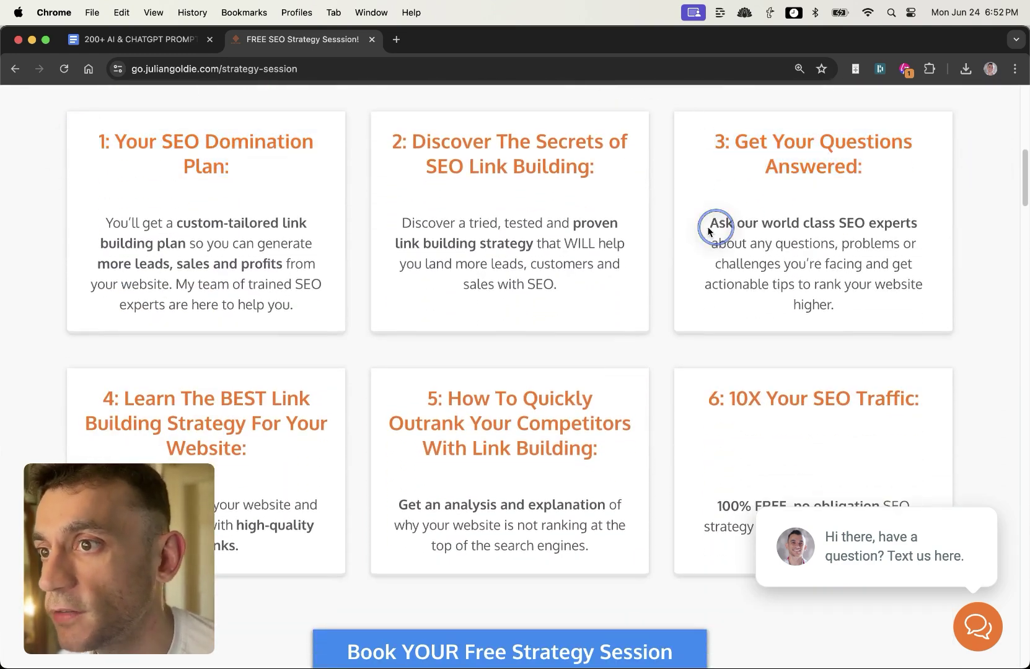
drag(426, 398, 606, 442)
scroll(613, 456, down, 6)
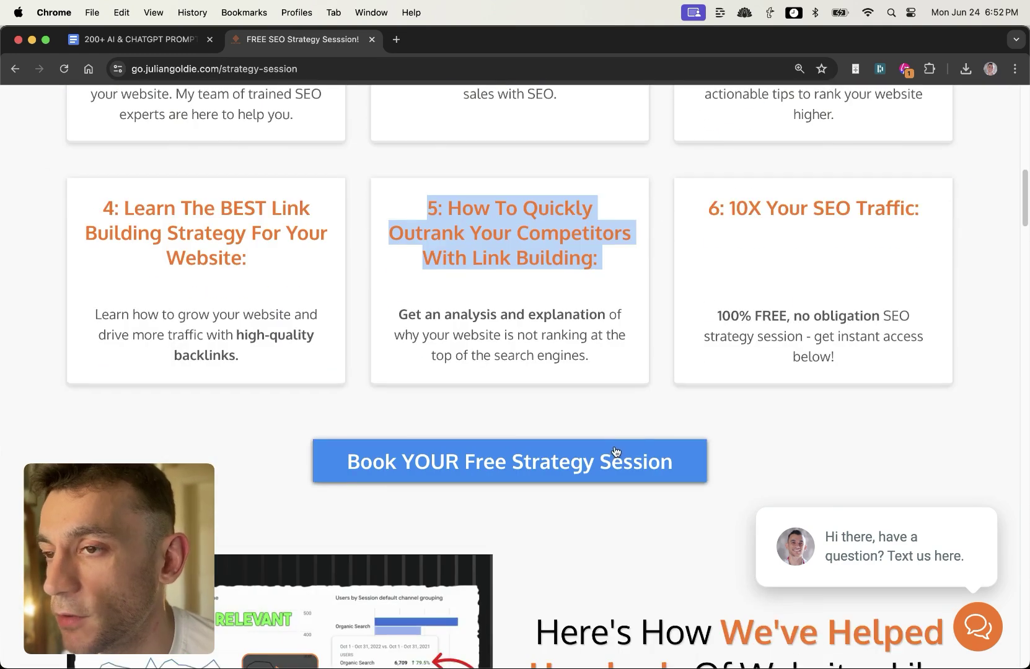
scroll(557, 363, up, 15)
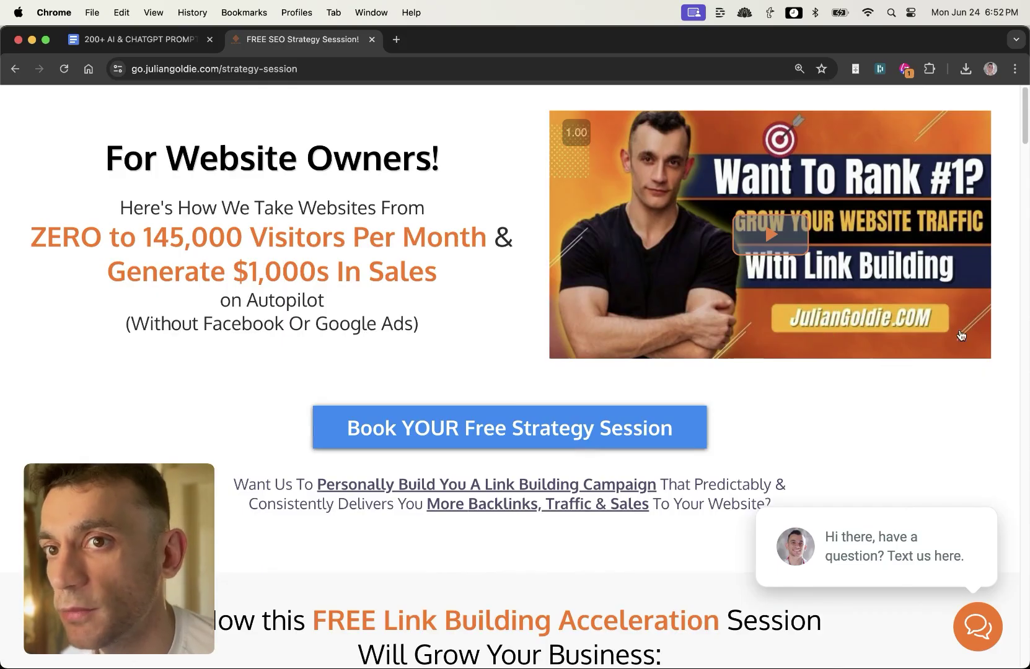